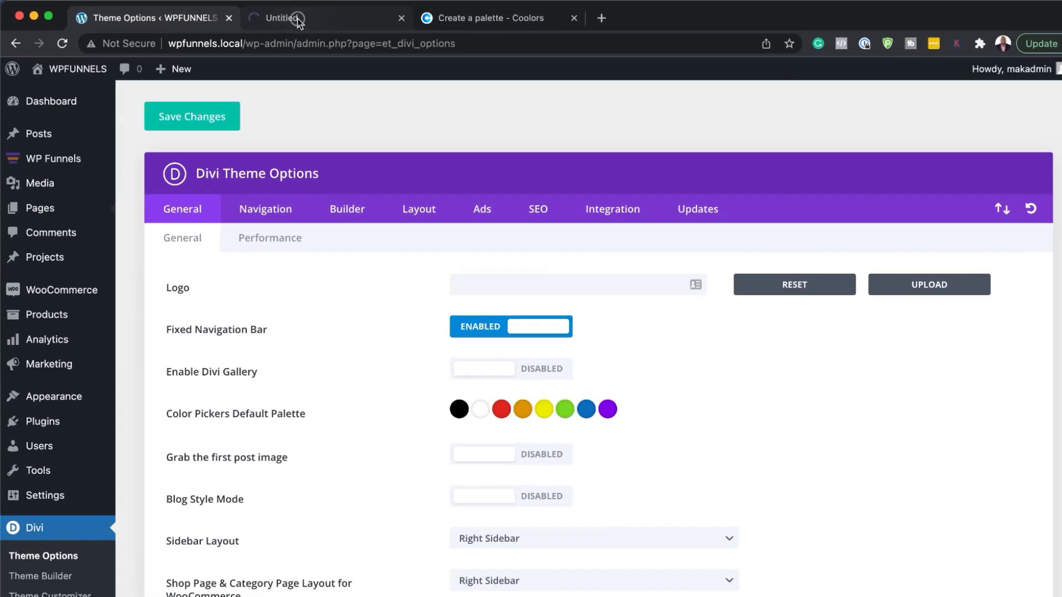
Step: Title the new page Colors, enable the Divi Builder for it, and start building from scratch
{"action": "left_click", "coordinate": [370, 24]}
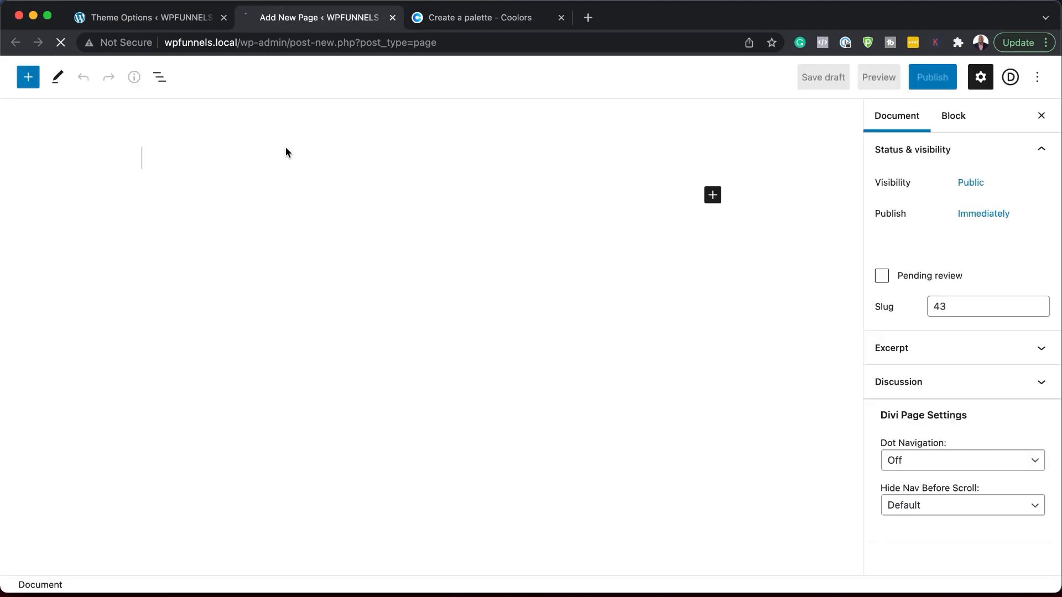
{"action": "type", "text": "Colors"}
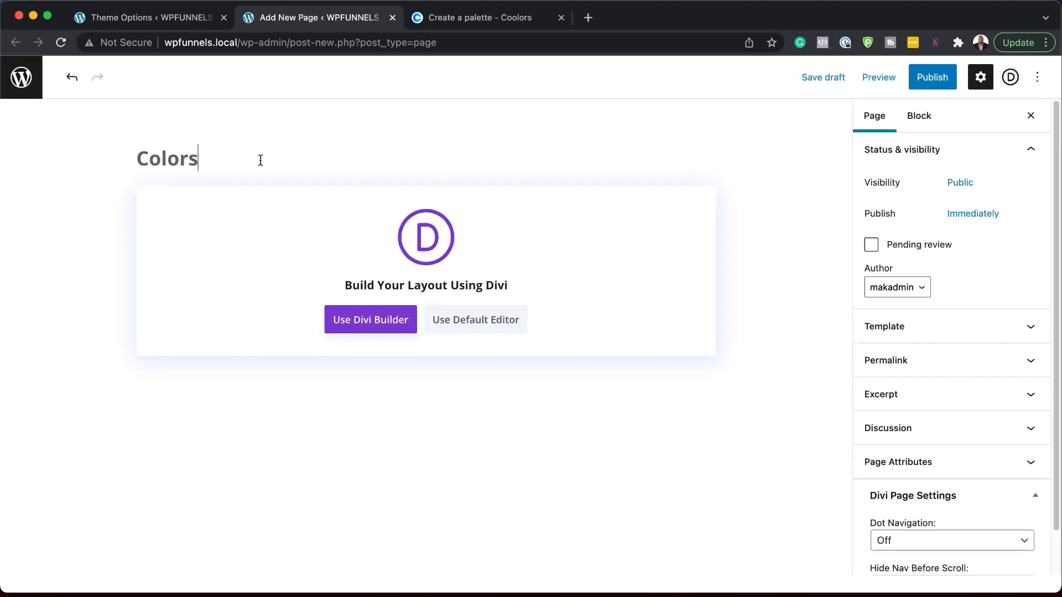
{"action": "left_click", "coordinate": [390, 313]}
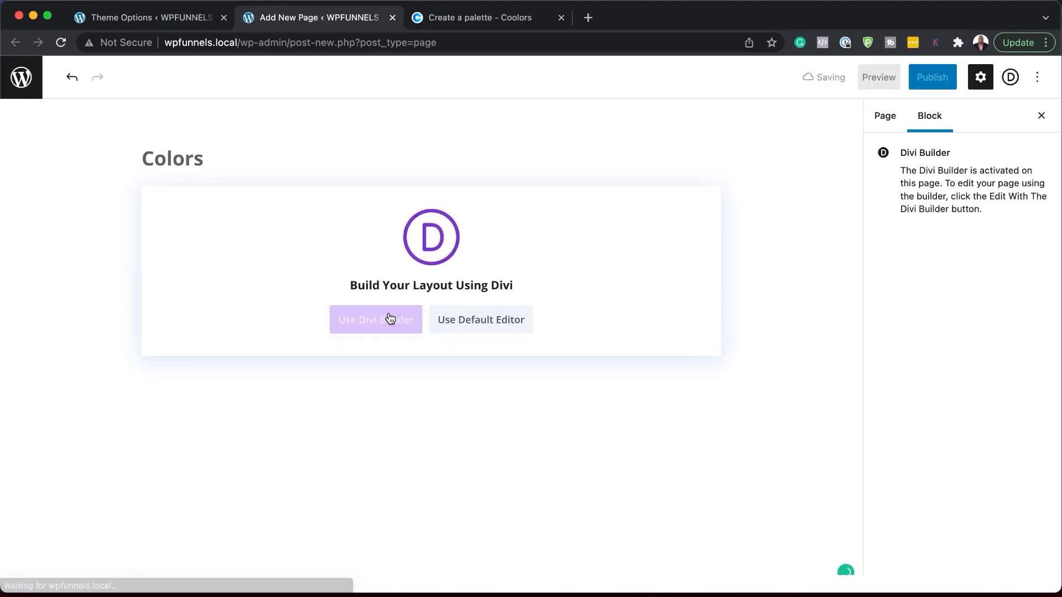
{"action": "left_click", "coordinate": [321, 354]}
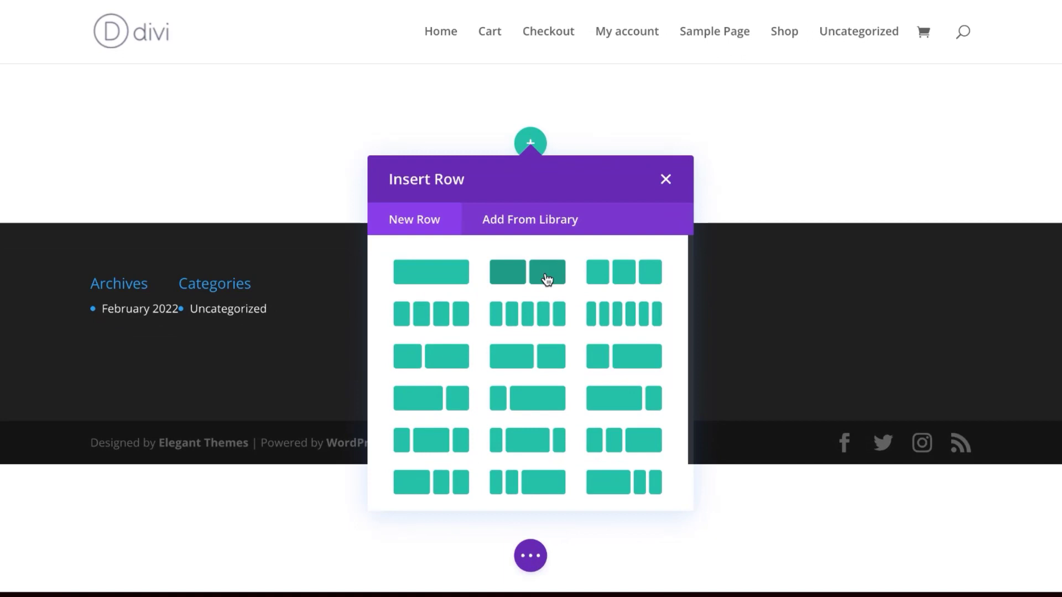
Step: Insert a two-column row in the empty section and add a Text module to its first column
{"action": "left_click", "coordinate": [546, 278]}
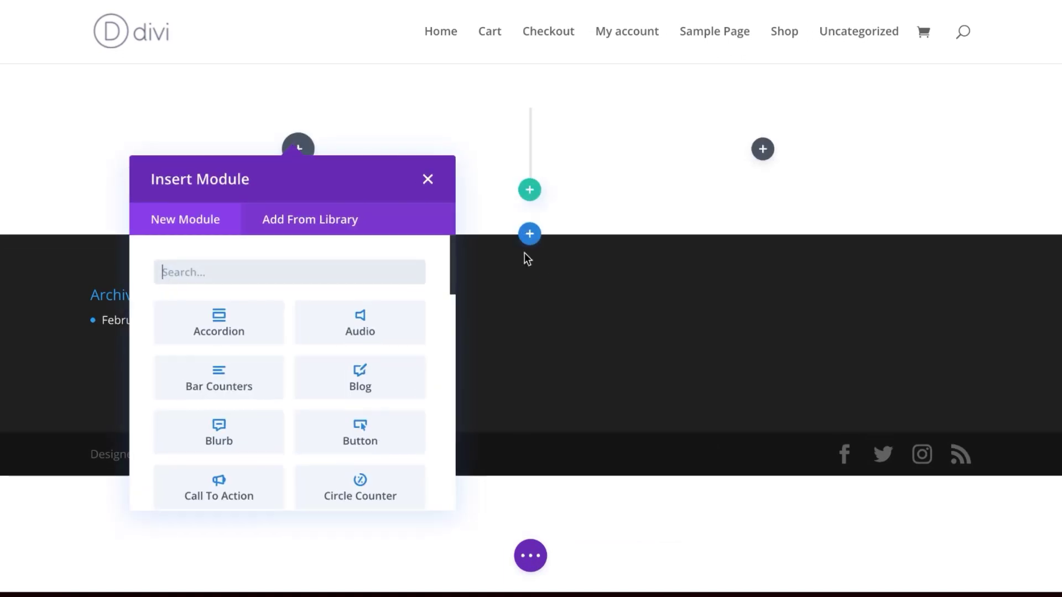
{"action": "type", "text": "text"}
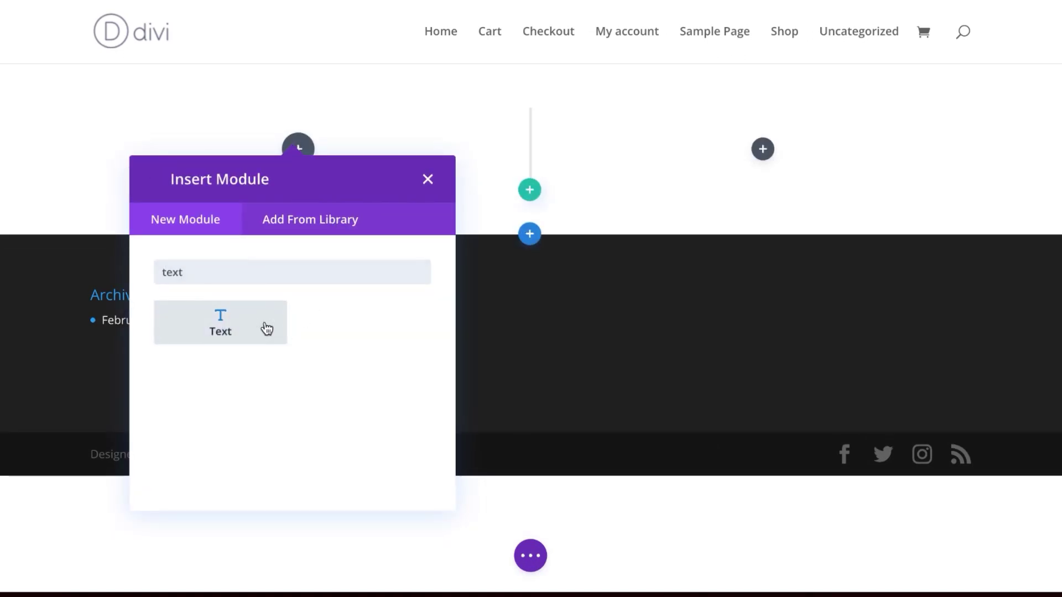
{"action": "left_click", "coordinate": [267, 328]}
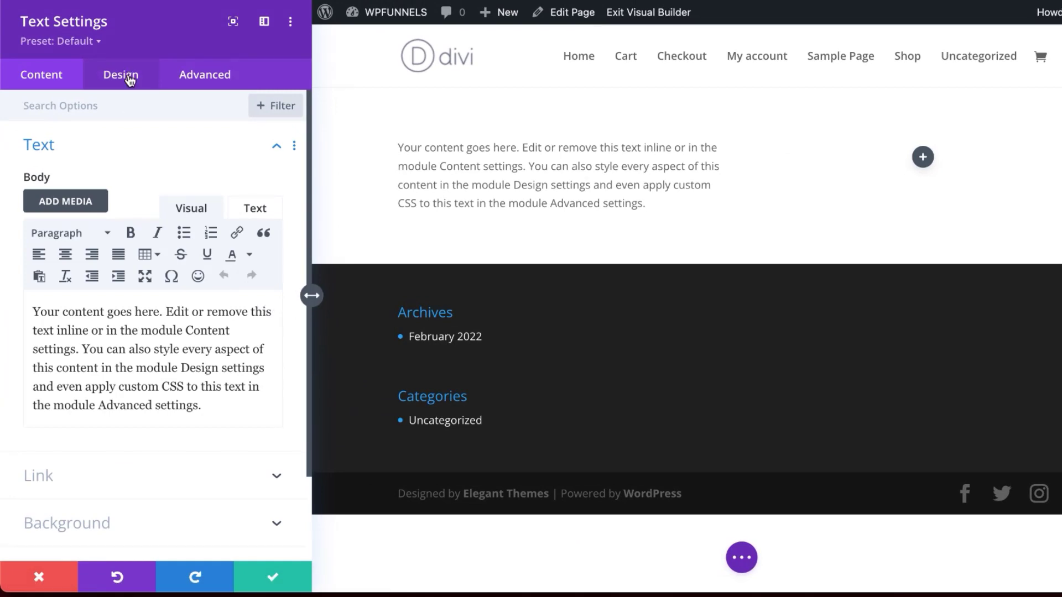
Step: Open the Text module's text design options and compare its saved color swatches with the default palette in Divi Theme Options
{"action": "left_click", "coordinate": [130, 77]}
{"action": "left_click", "coordinate": [62, 150]}
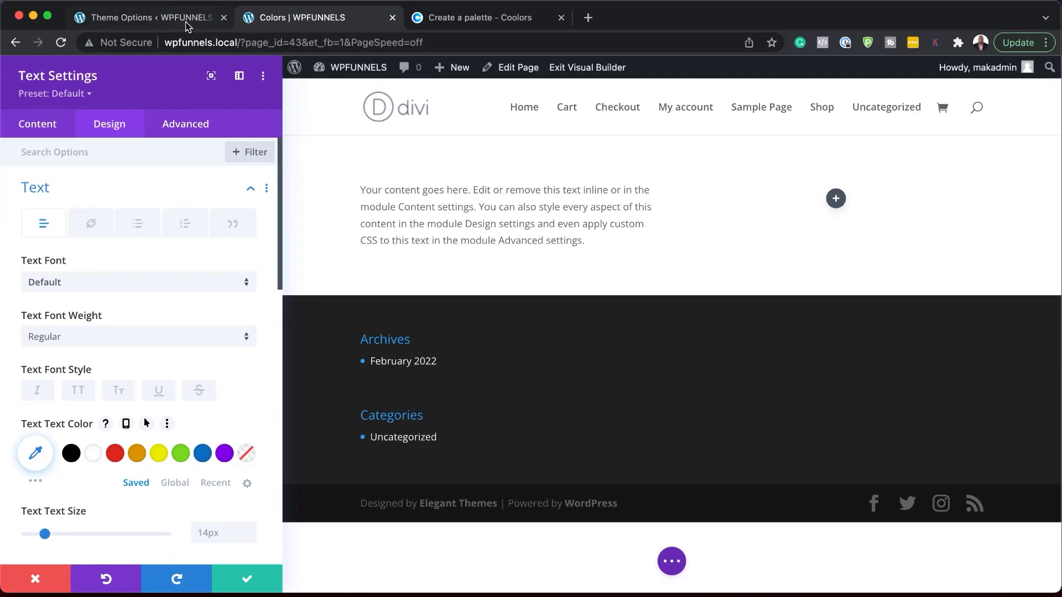
{"action": "left_click", "coordinate": [187, 23]}
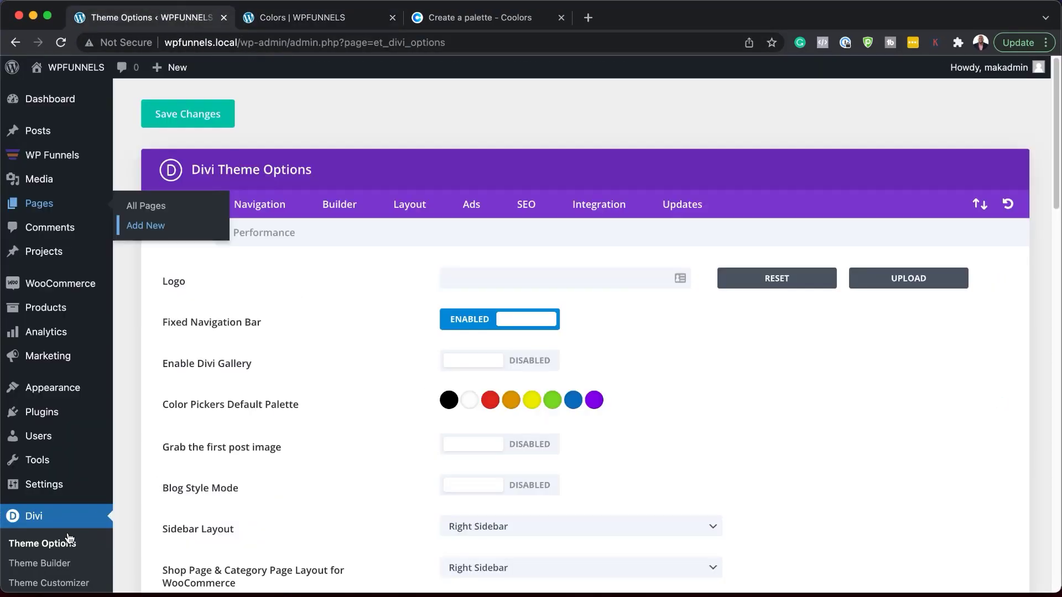
{"action": "left_click", "coordinate": [304, 18]}
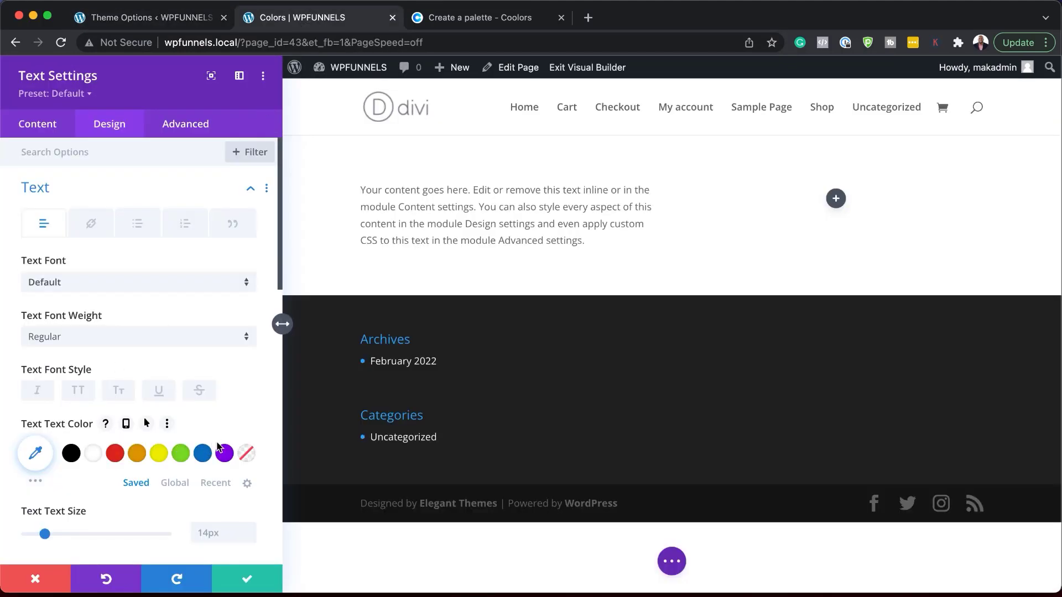
Step: Copy the MSU Green hex 0D4537 from the Coolors palette and add it as a global color under Text Text Color
{"action": "left_click", "coordinate": [176, 483]}
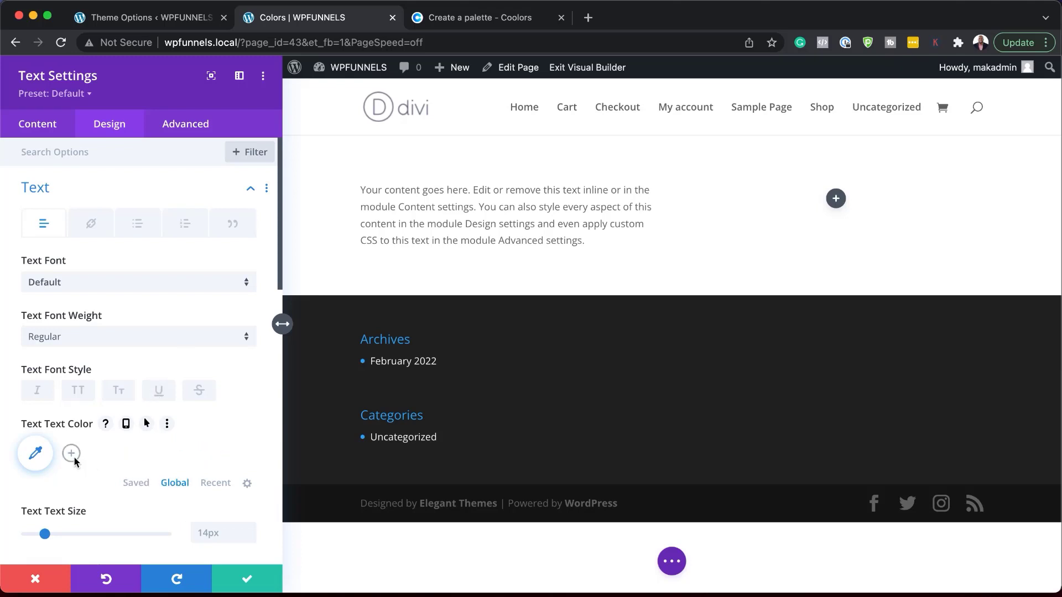
{"action": "left_click", "coordinate": [509, 17]}
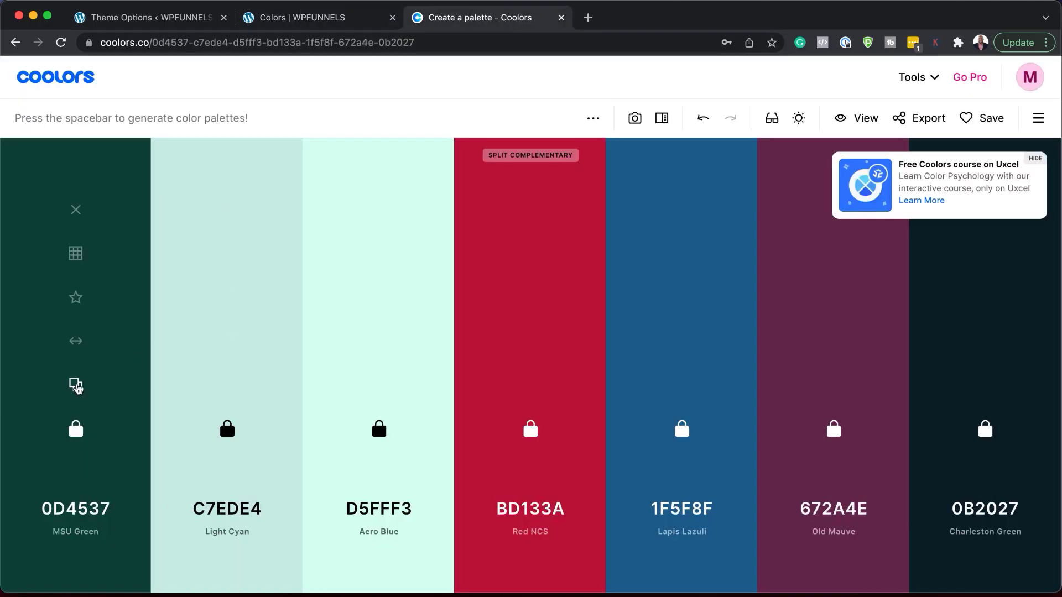
{"action": "left_click", "coordinate": [76, 385]}
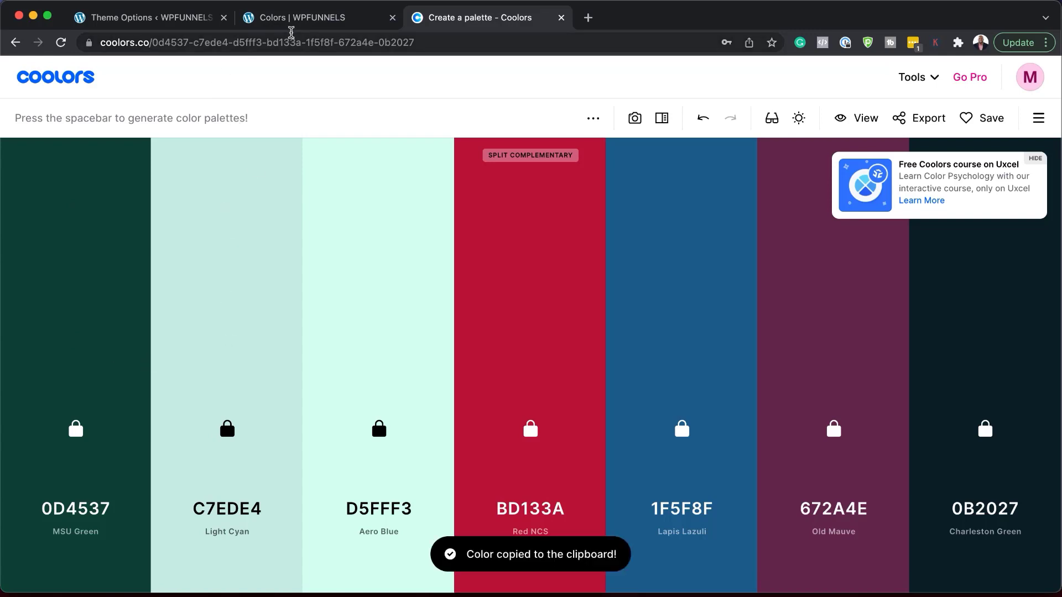
{"action": "left_click", "coordinate": [294, 18]}
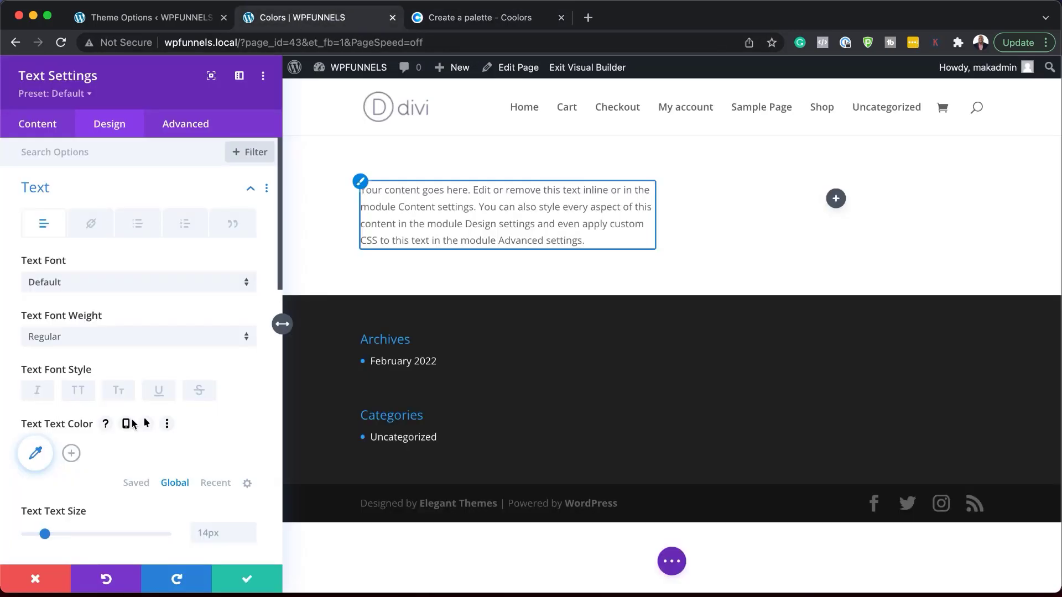
{"action": "left_click", "coordinate": [71, 454]}
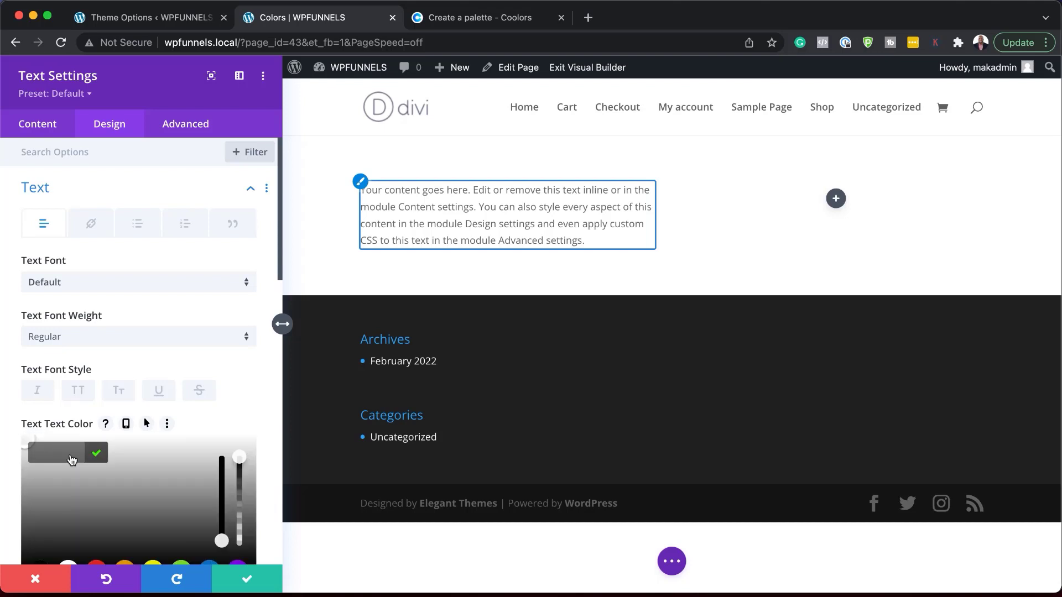
{"action": "key", "text": "super+v"}
{"action": "left_click", "coordinate": [98, 454]}
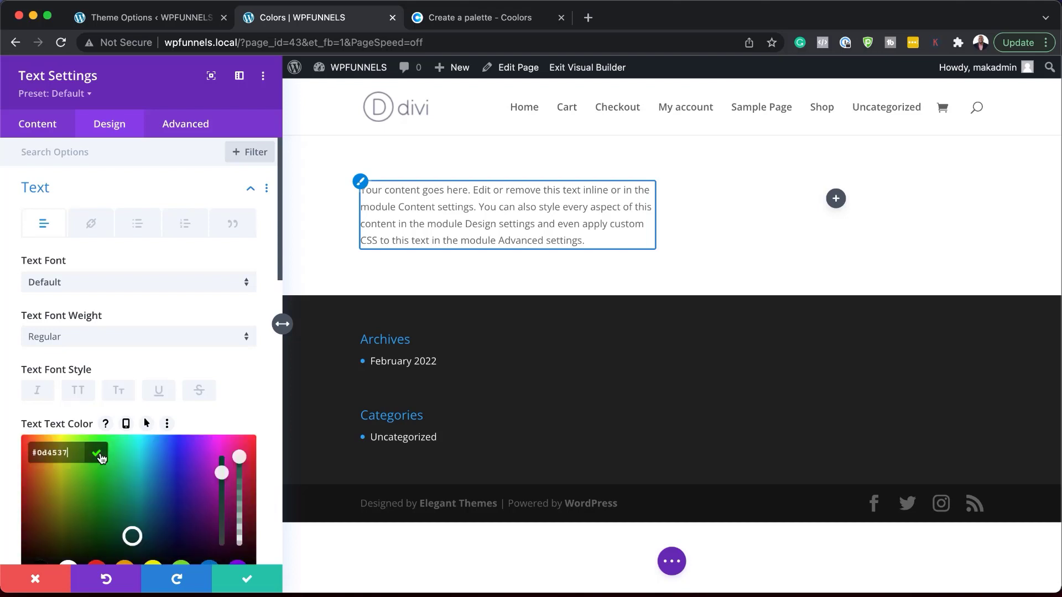
{"action": "scroll", "coordinate": [200, 437], "scroll_direction": "down", "scroll_amount": 2}
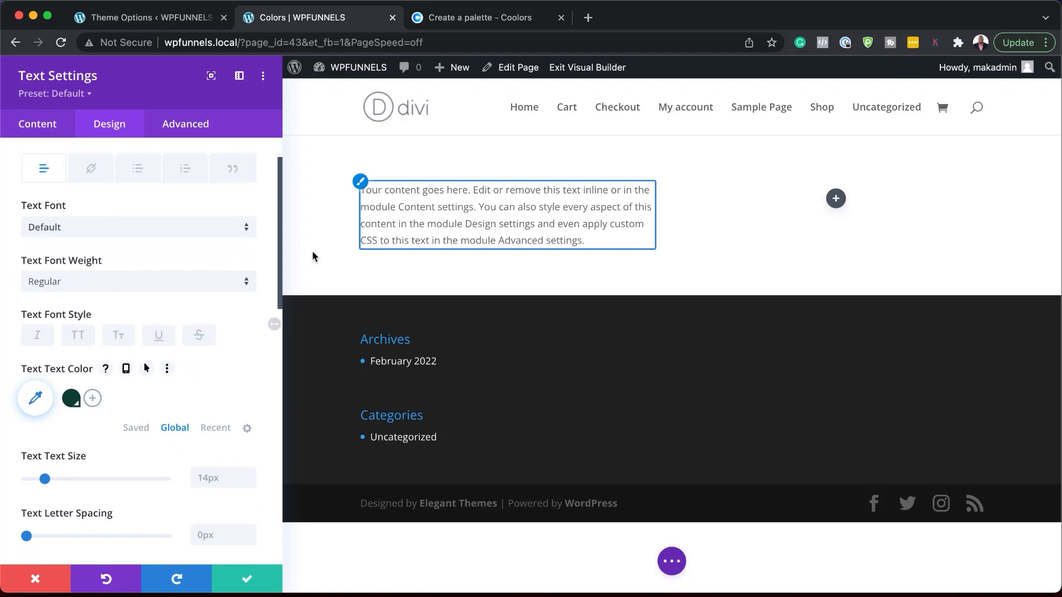
Step: Copy the Light Cyan hex C7EDE4 from Coolors, add it as another global color, and save the Text module settings
{"action": "left_click", "coordinate": [478, 22]}
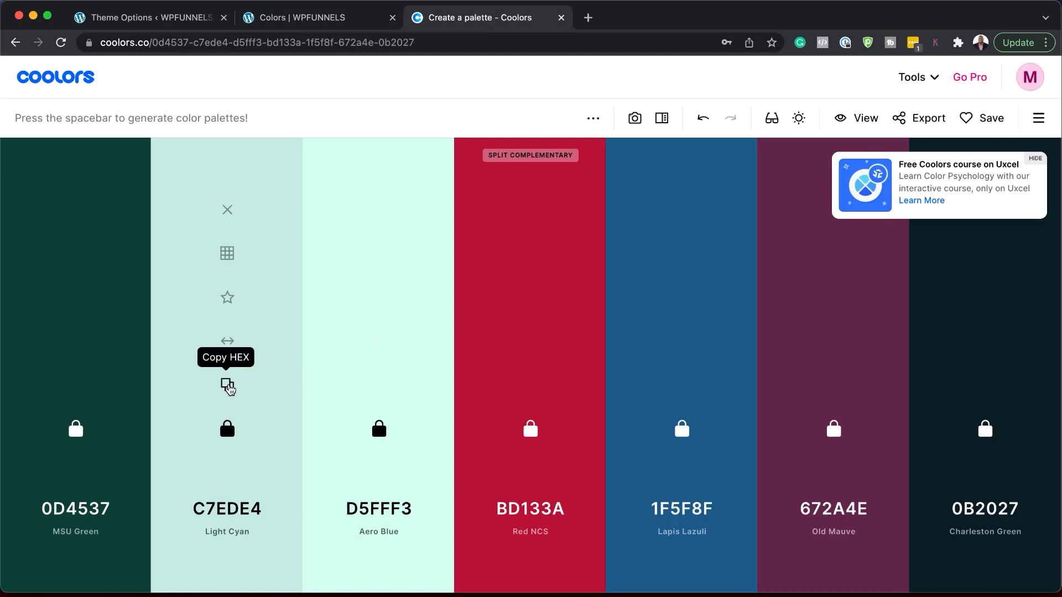
{"action": "left_click", "coordinate": [228, 387]}
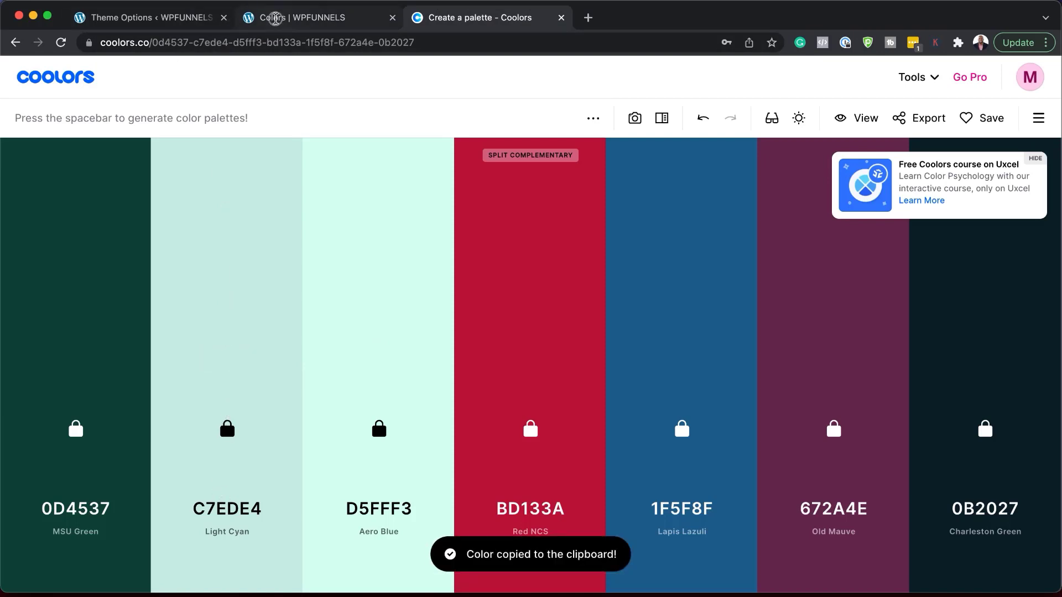
{"action": "left_click", "coordinate": [269, 19]}
{"action": "left_click", "coordinate": [93, 398]}
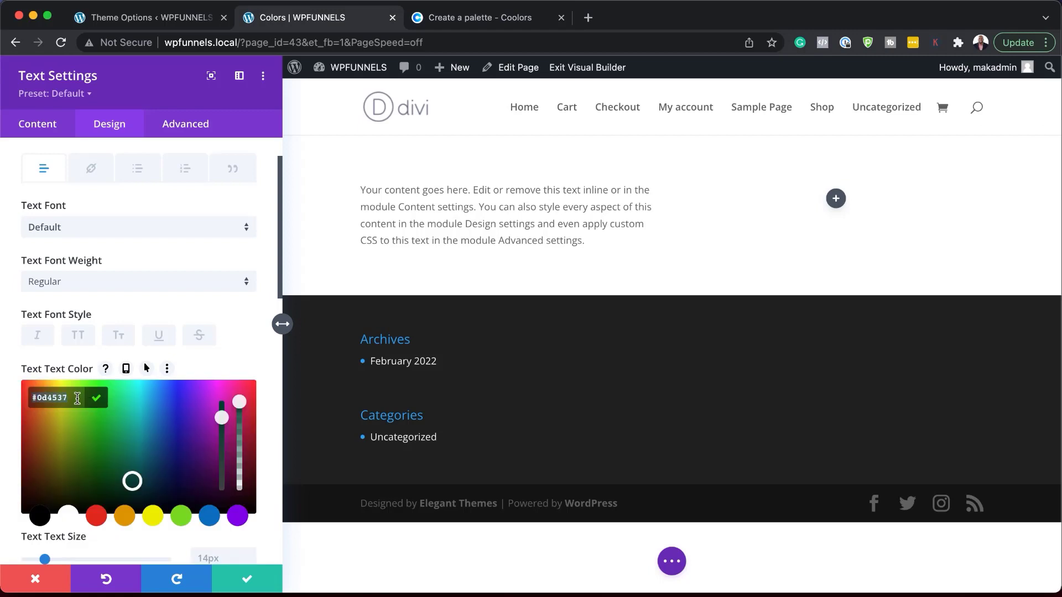
{"action": "key", "text": "ctrl+a"}
{"action": "key", "text": "ctrl+v"}
{"action": "left_click", "coordinate": [96, 398]}
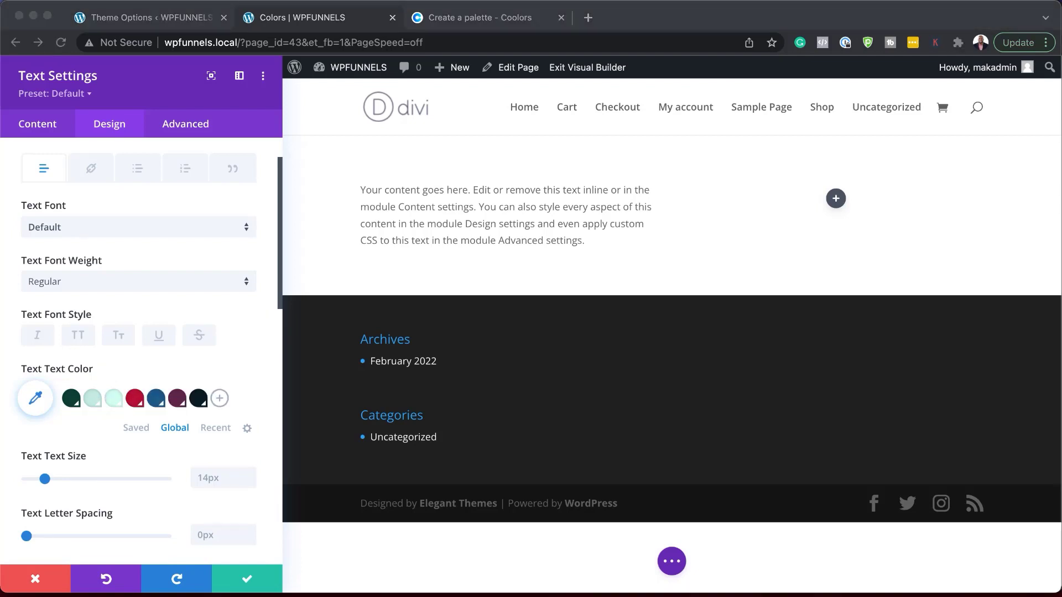
{"action": "left_click", "coordinate": [249, 583]}
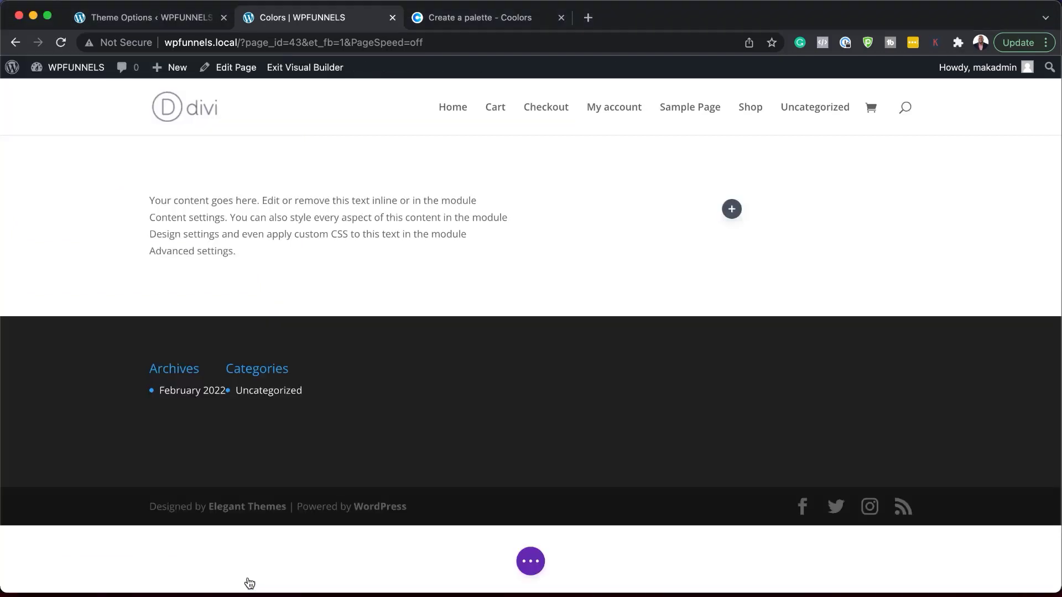
Step: Set the section's background to the blue global color and save the section settings
{"action": "mouse_move", "coordinate": [219, 219]}
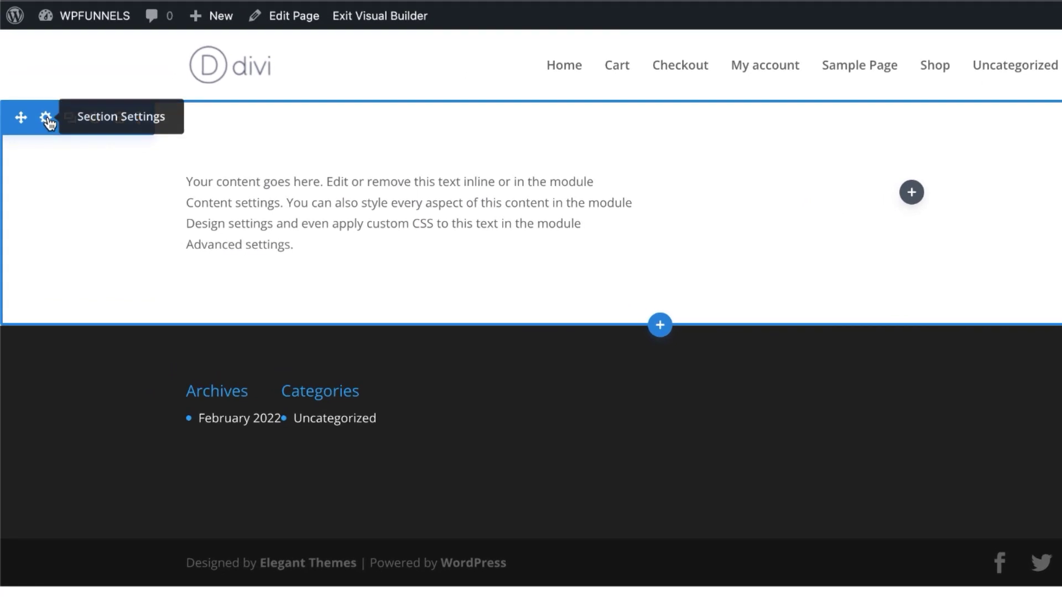
{"action": "left_click", "coordinate": [45, 117]}
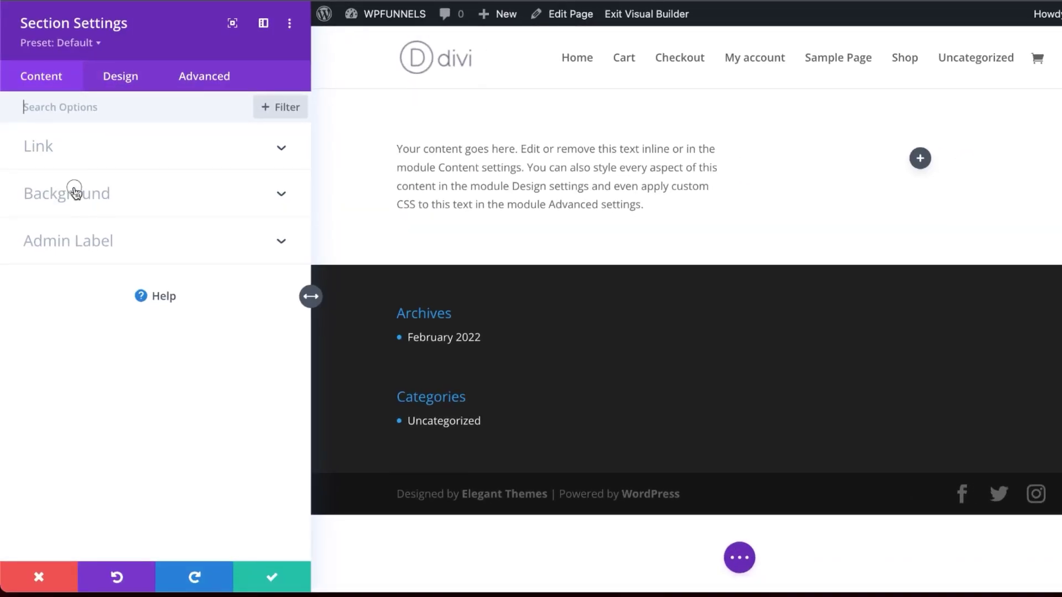
{"action": "left_click", "coordinate": [76, 192]}
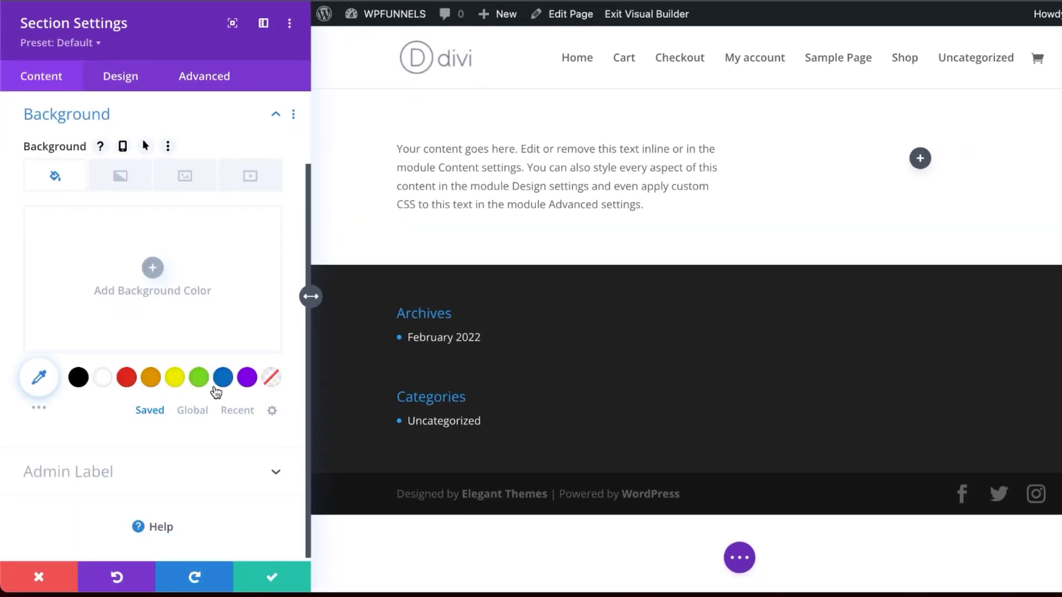
{"action": "left_click", "coordinate": [203, 415]}
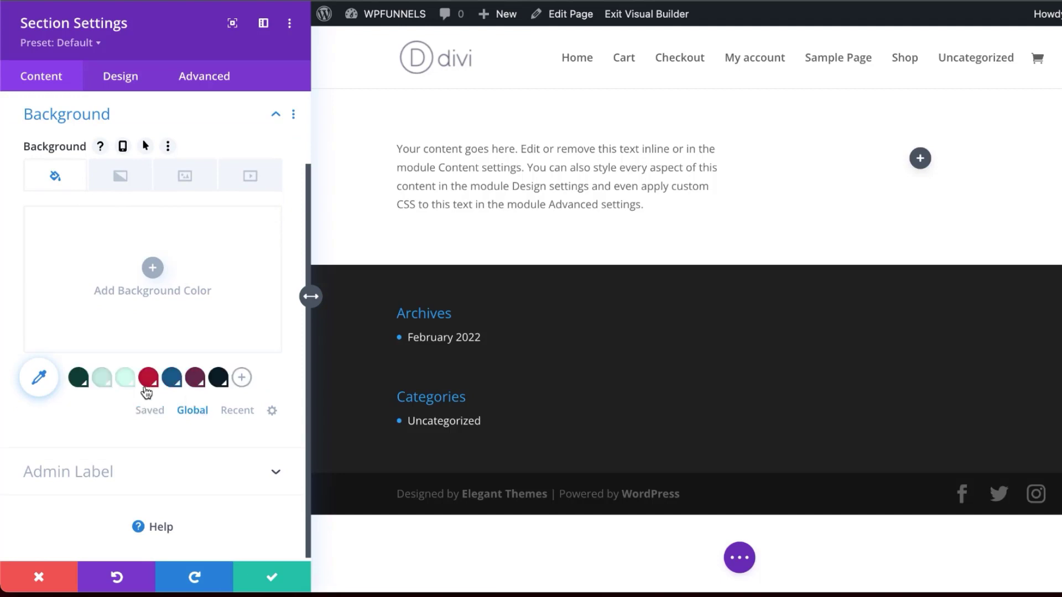
{"action": "left_click", "coordinate": [173, 378]}
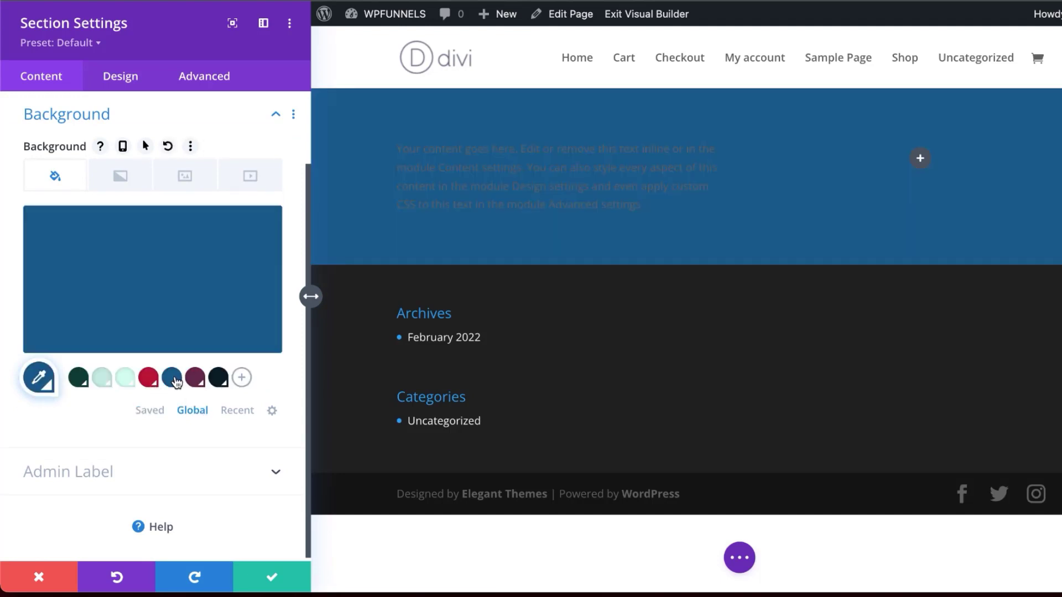
{"action": "left_click", "coordinate": [273, 580]}
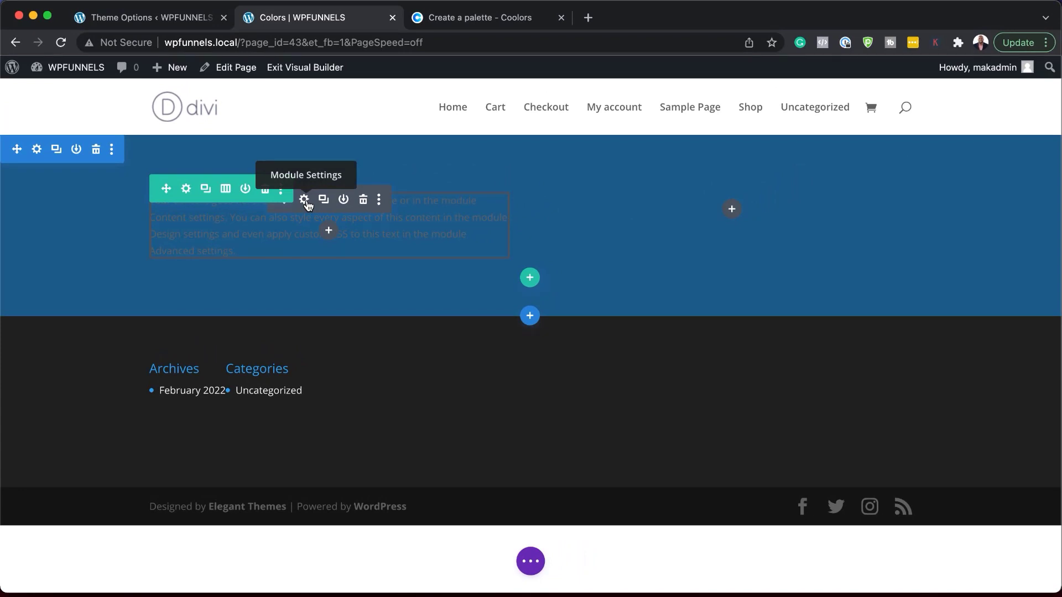
Step: Insert a Blurb module below the Text module in the first column
{"action": "left_click", "coordinate": [328, 230]}
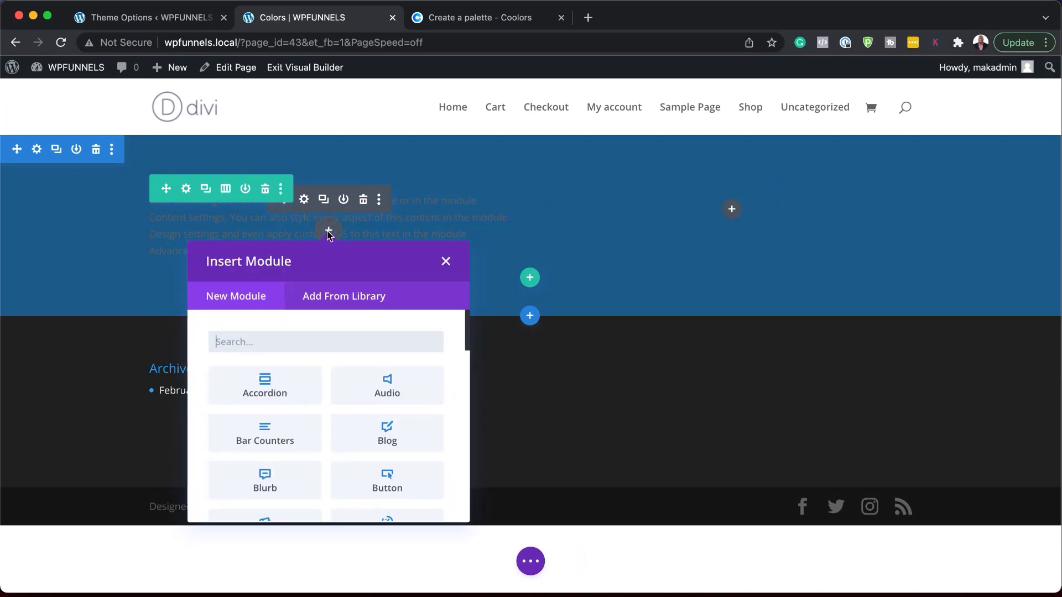
{"action": "type", "text": "blur"}
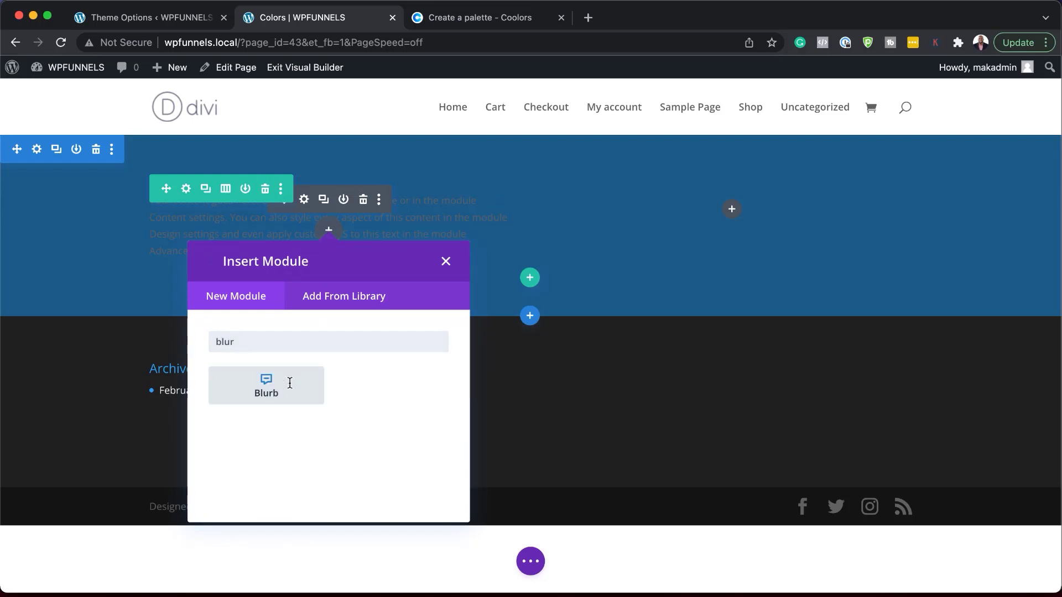
{"action": "left_click", "coordinate": [290, 383]}
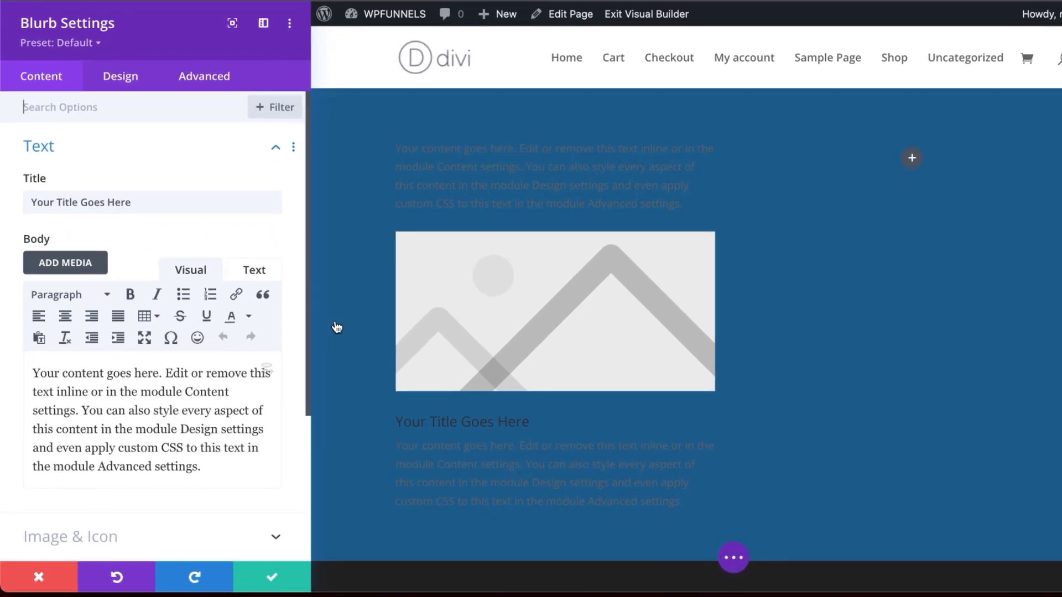
Step: Set the Blurb module's background to the red global color
{"action": "scroll", "coordinate": [116, 508], "scroll_direction": "down", "scroll_amount": 2}
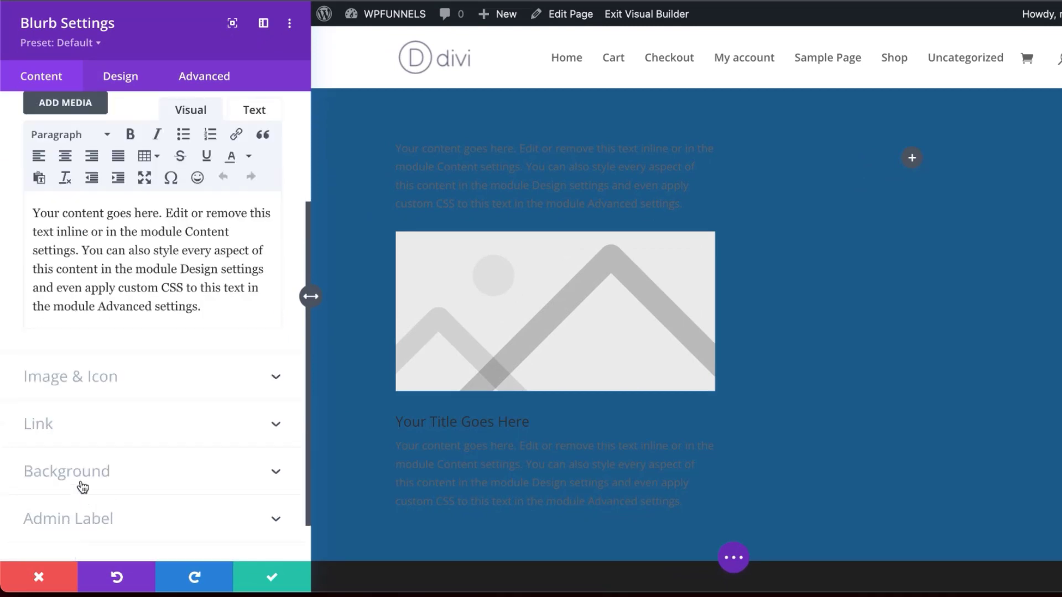
{"action": "left_click", "coordinate": [79, 474]}
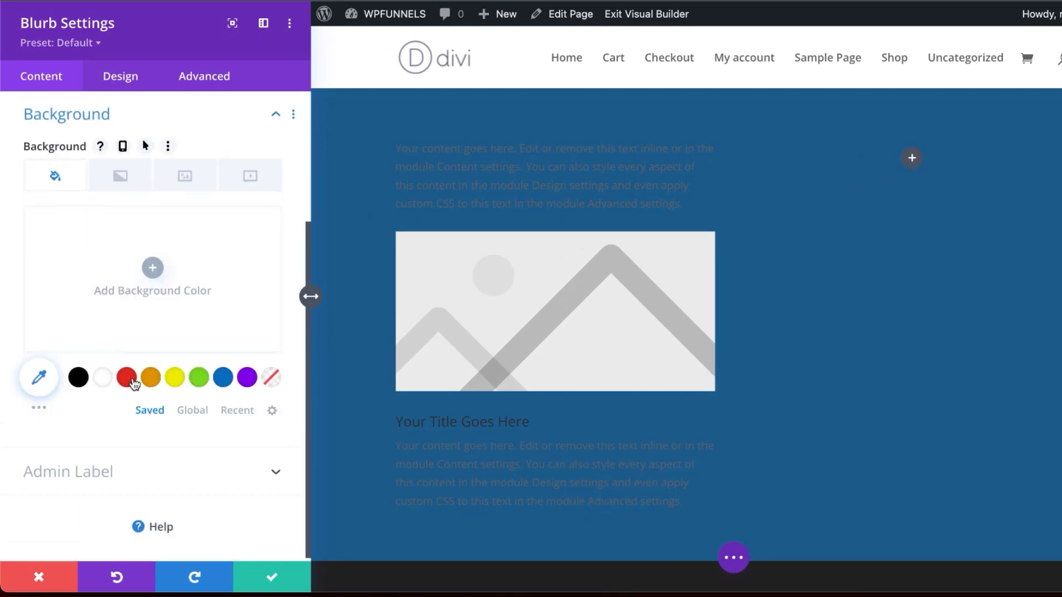
{"action": "left_click", "coordinate": [192, 410]}
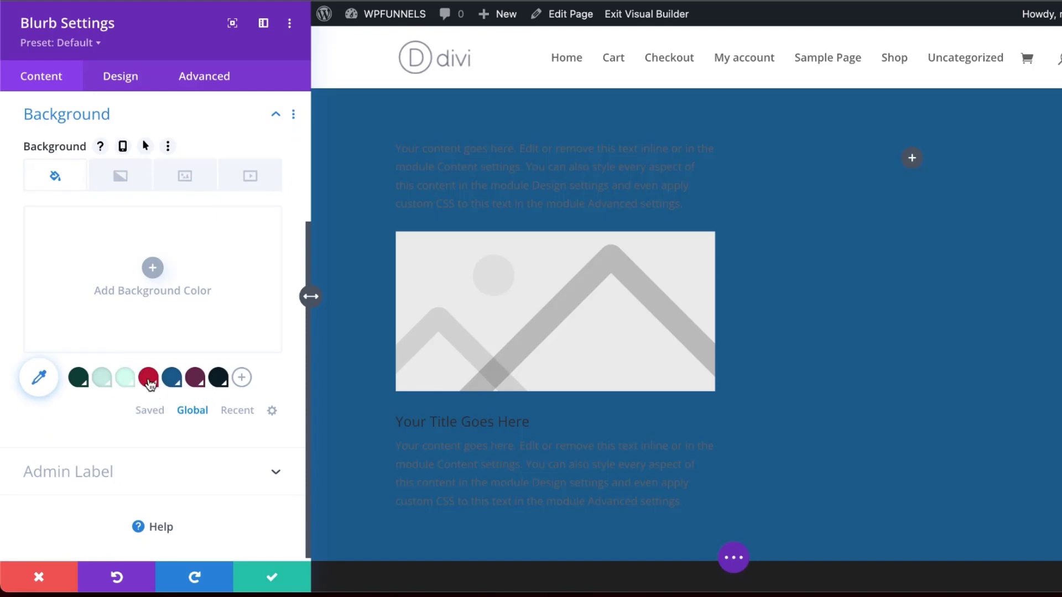
{"action": "left_click", "coordinate": [148, 380]}
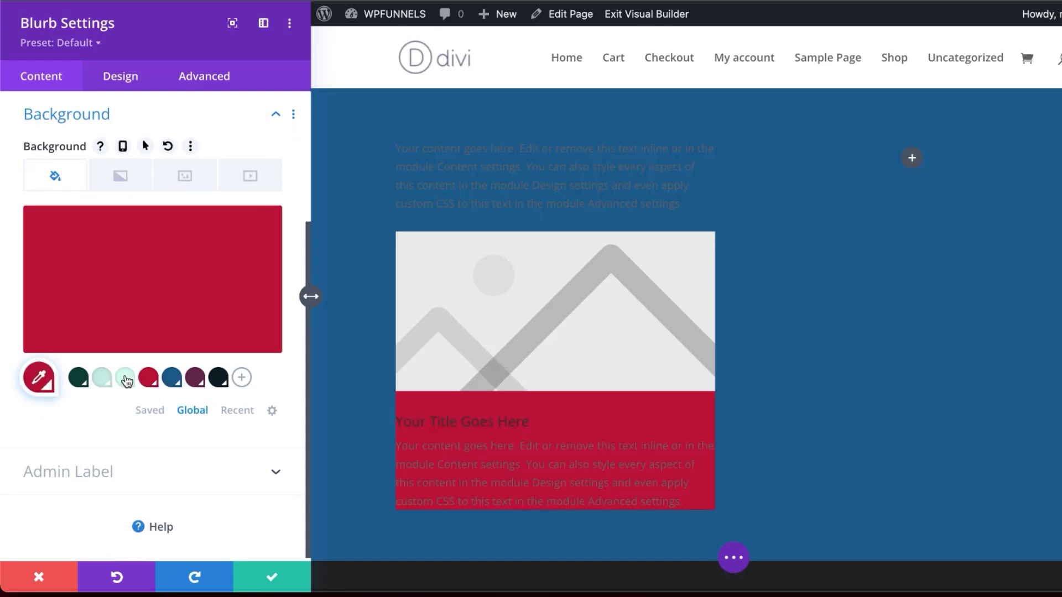
Step: Set the Blurb module's background to the light mint global color and its title text to the dark green global color
{"action": "left_click", "coordinate": [126, 379]}
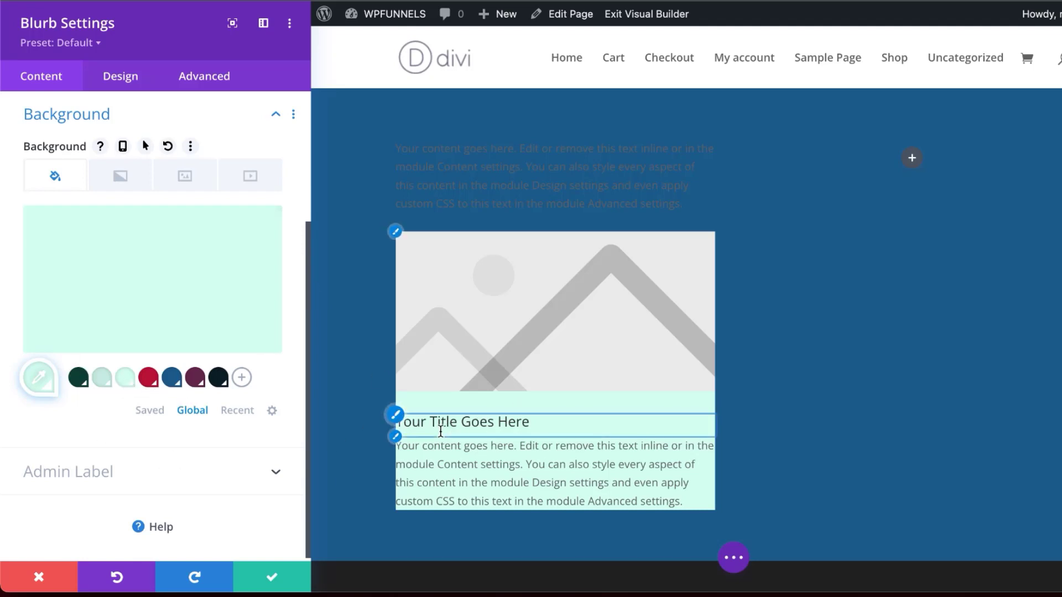
{"action": "left_click", "coordinate": [395, 415]}
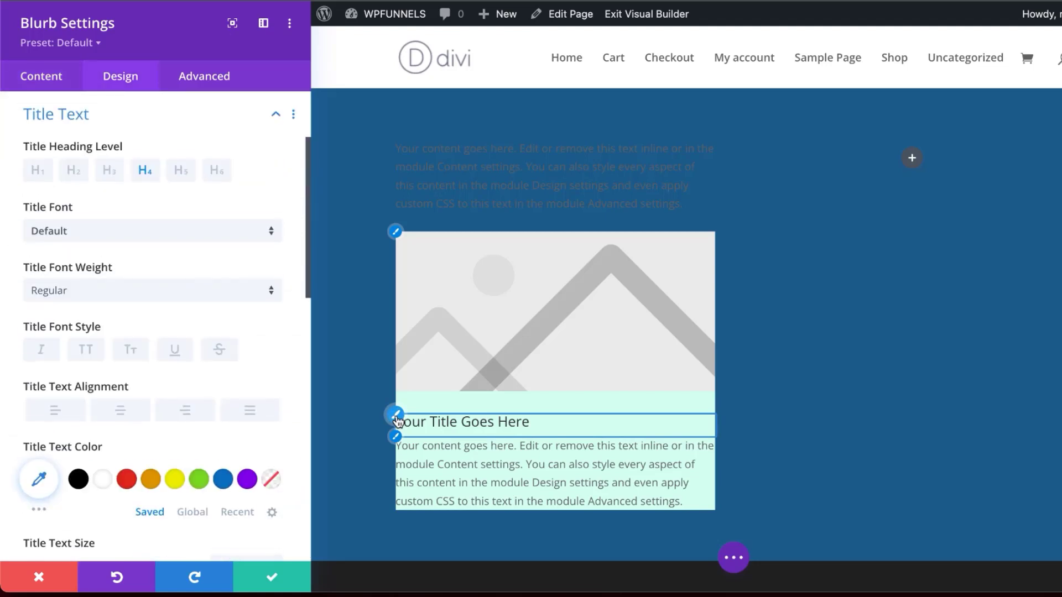
{"action": "left_click", "coordinate": [197, 513]}
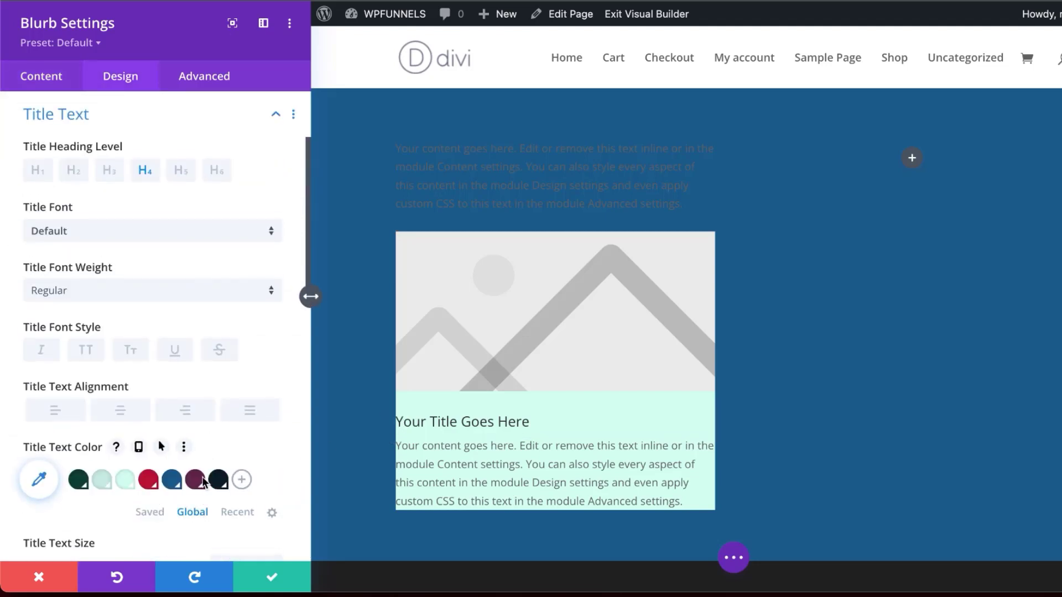
{"action": "left_click", "coordinate": [198, 484]}
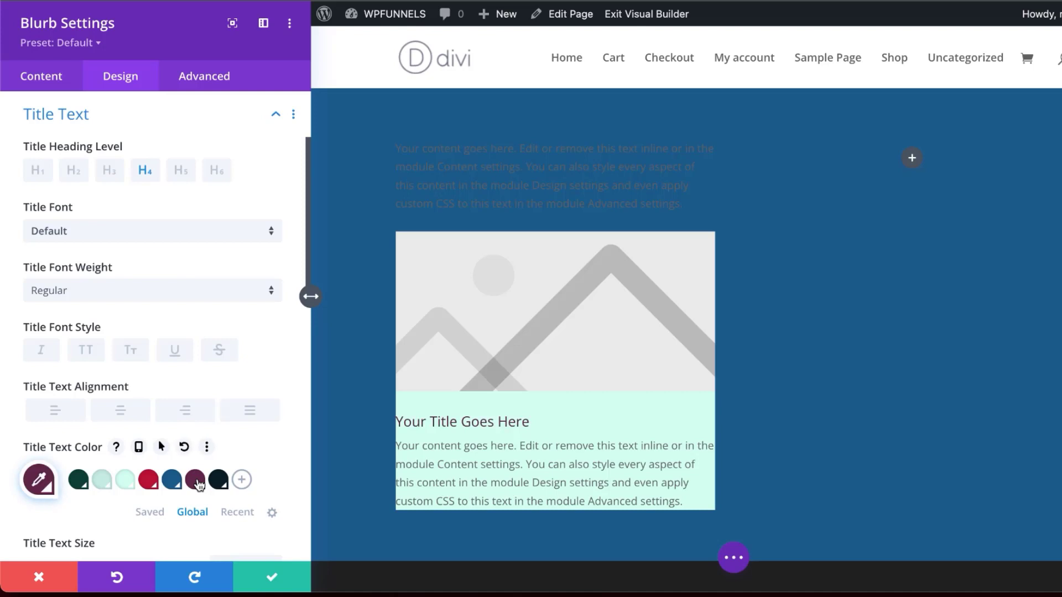
{"action": "left_click", "coordinate": [78, 482]}
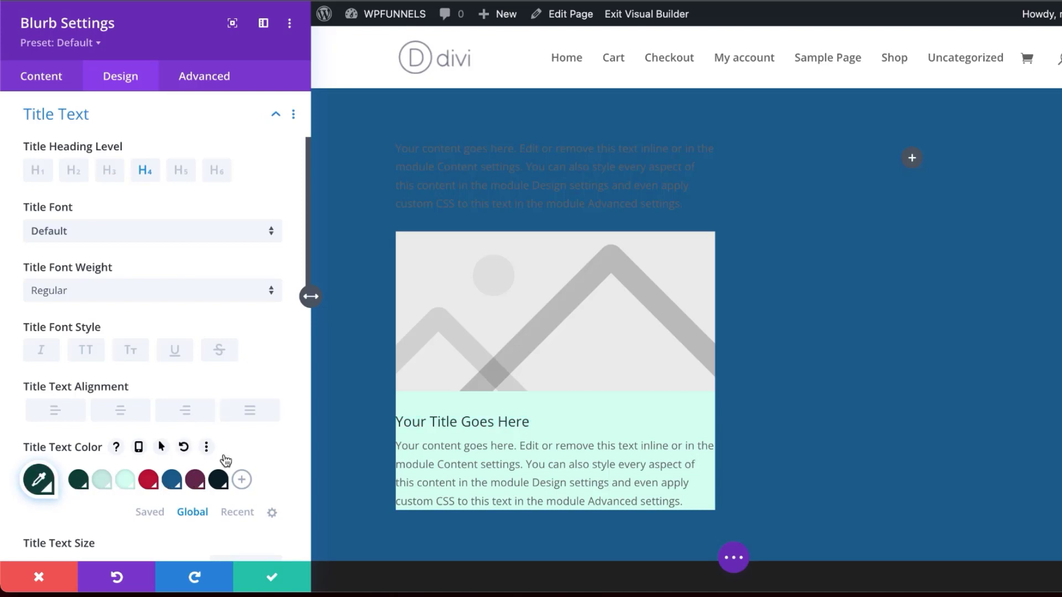
Step: Set the Blurb module's body text to the dark green global color and save the module settings
{"action": "left_click", "coordinate": [395, 438]}
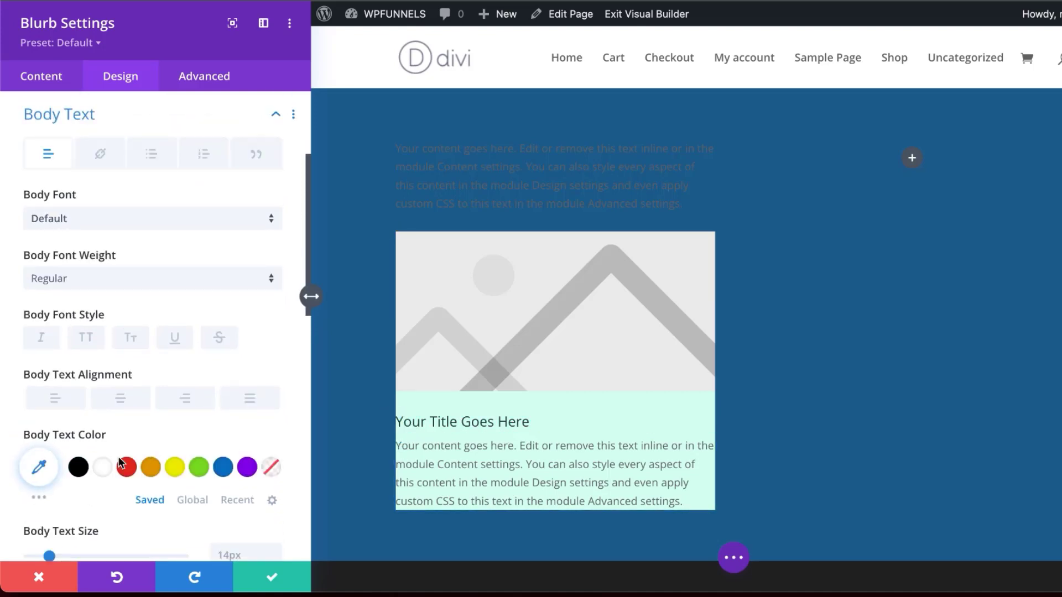
{"action": "left_click", "coordinate": [206, 504]}
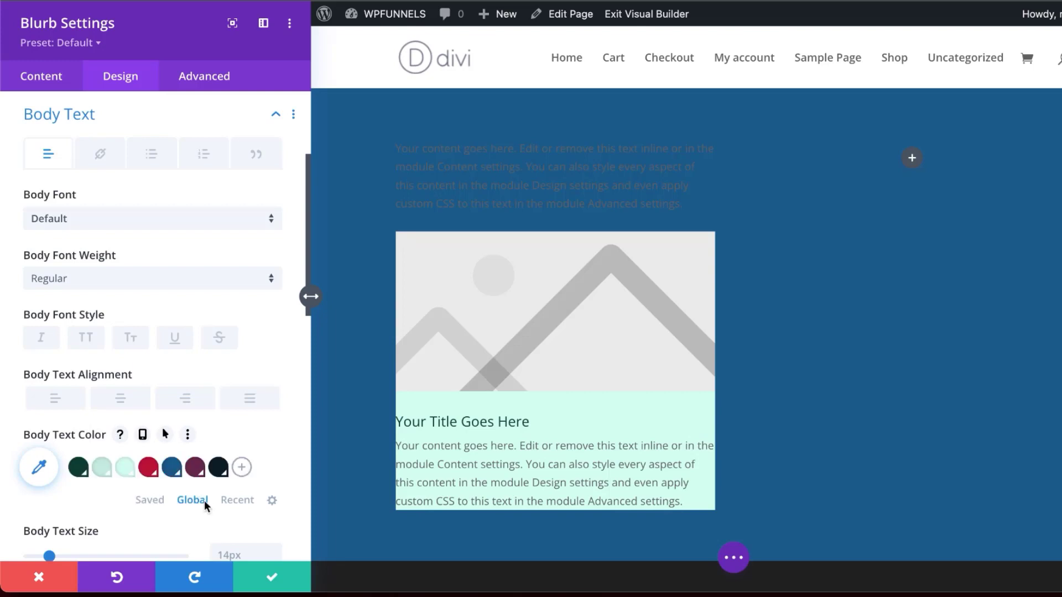
{"action": "left_click", "coordinate": [79, 468]}
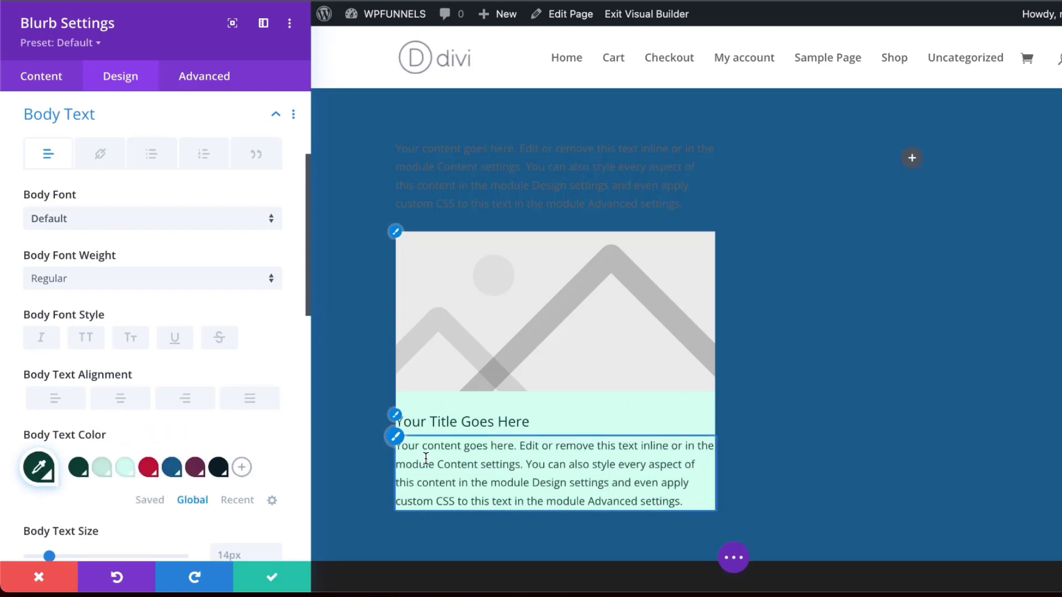
{"action": "left_click", "coordinate": [271, 576]}
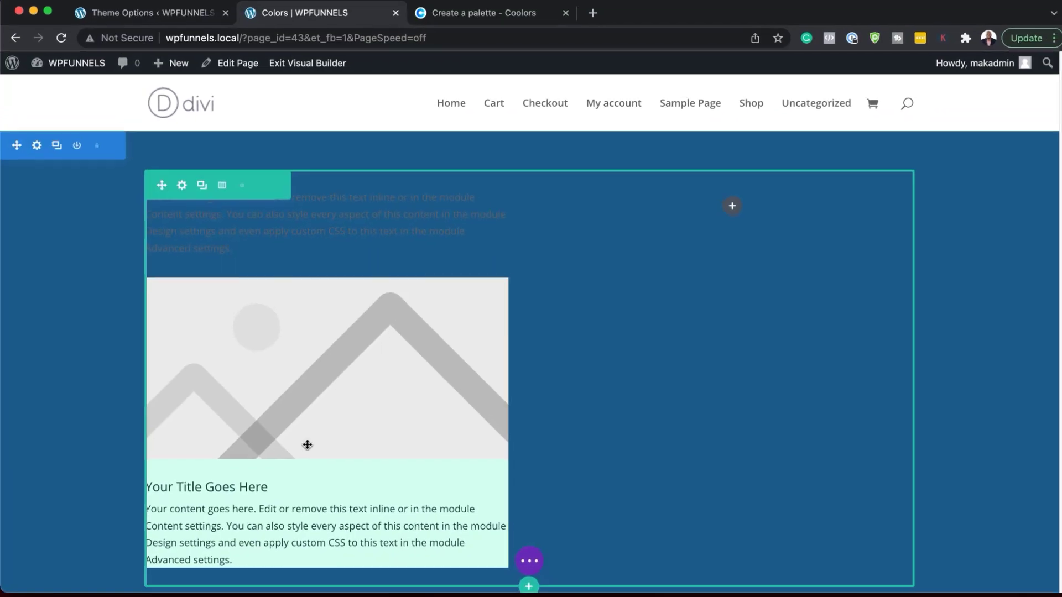
Step: Delete the Text module above the Blurb and add a new section with a single-column row below the blue section
{"action": "left_click", "coordinate": [358, 200]}
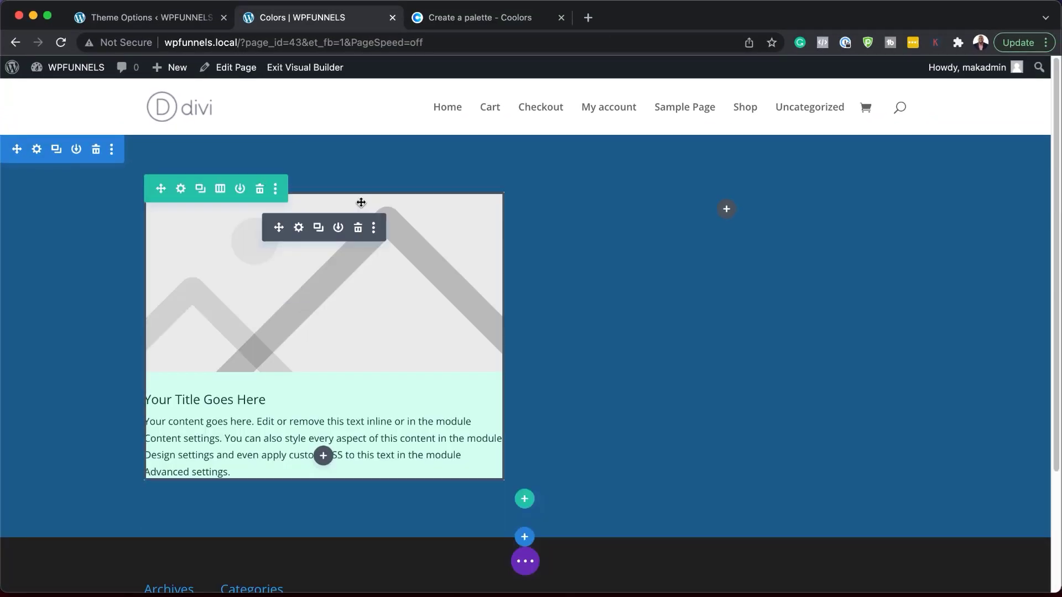
{"action": "scroll", "coordinate": [544, 371], "scroll_direction": "down", "scroll_amount": 1}
{"action": "scroll", "coordinate": [544, 372], "scroll_direction": "down", "scroll_amount": 1}
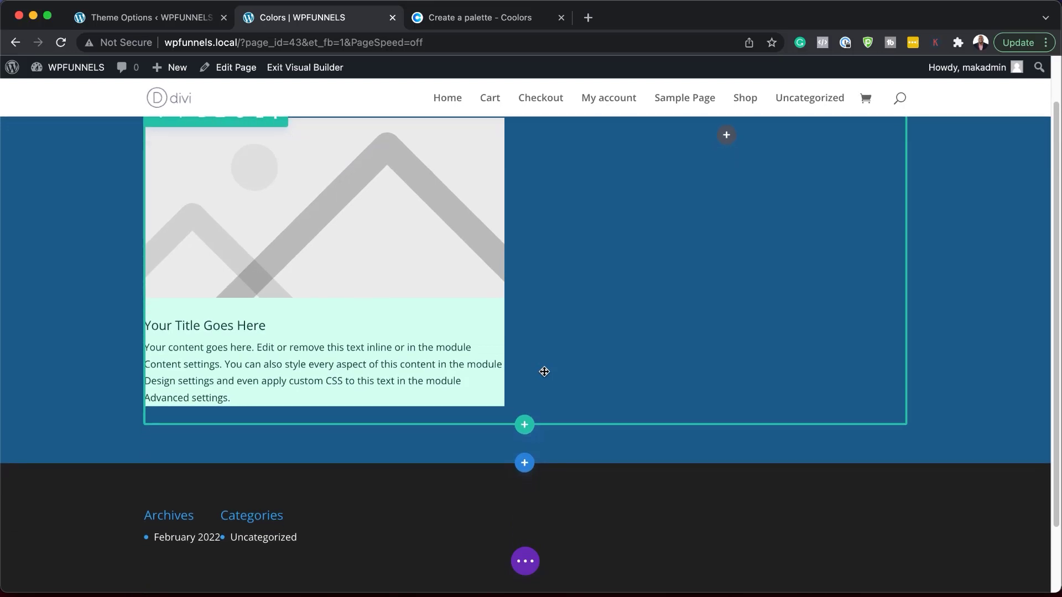
{"action": "left_click", "coordinate": [525, 465]}
{"action": "left_click", "coordinate": [438, 416]}
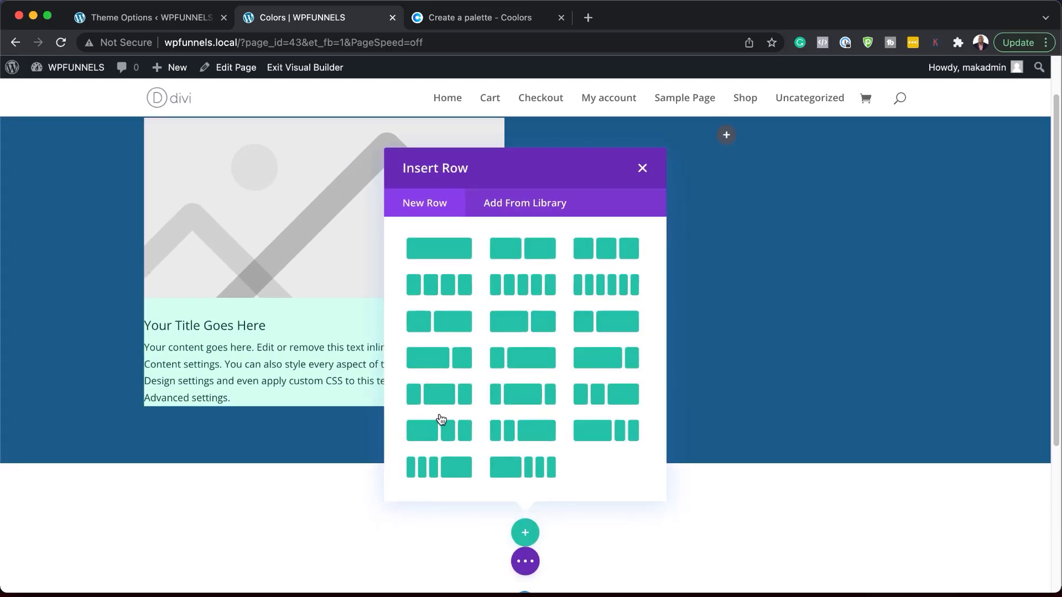
{"action": "left_click", "coordinate": [457, 251]}
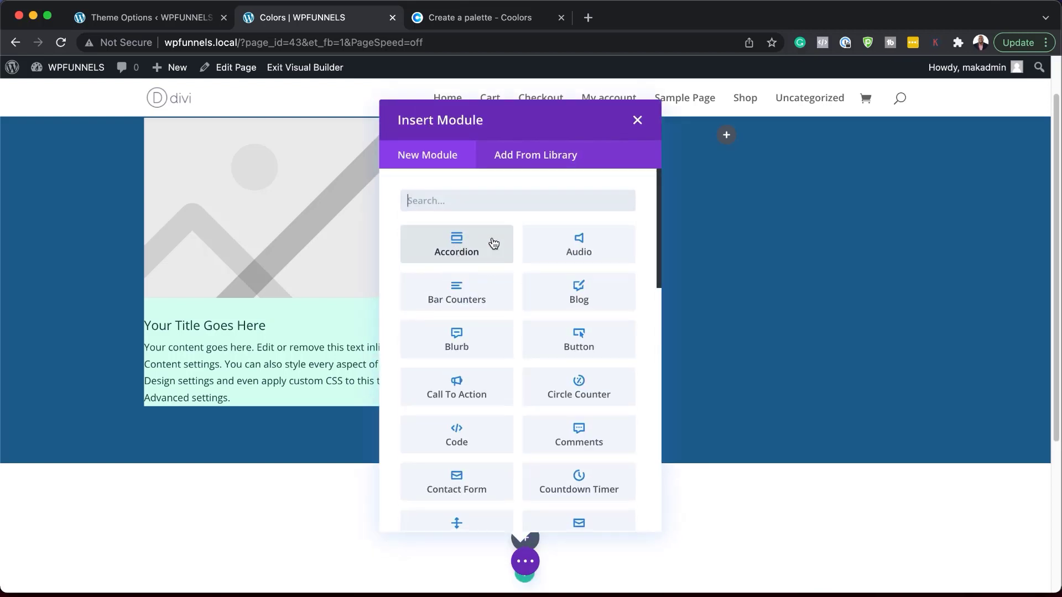
Step: Insert a Text module in the new row, set its text to the dark green global color, and save it
{"action": "type", "text": "text"}
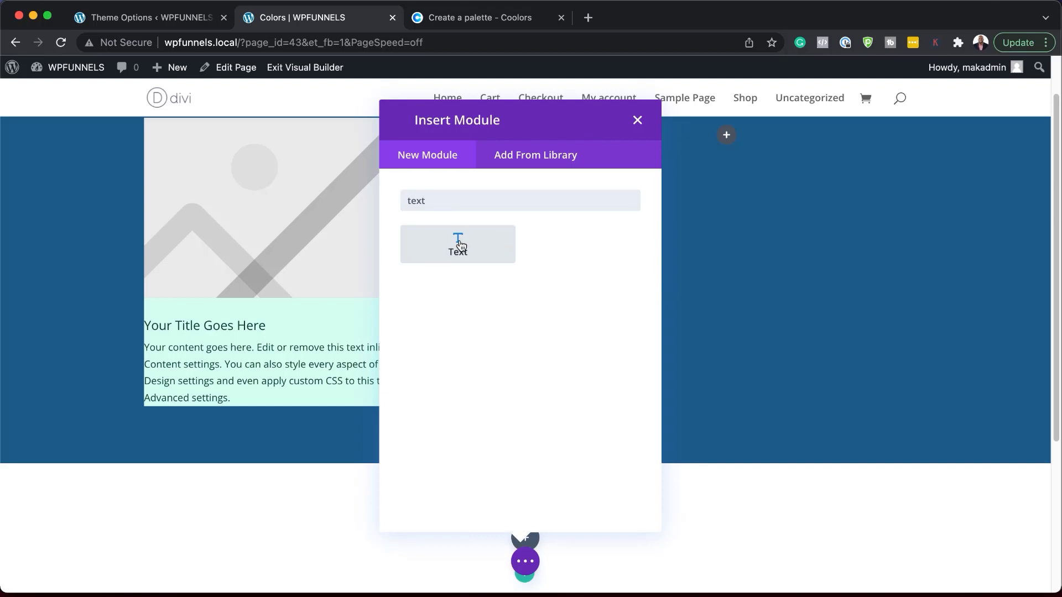
{"action": "left_click", "coordinate": [438, 264]}
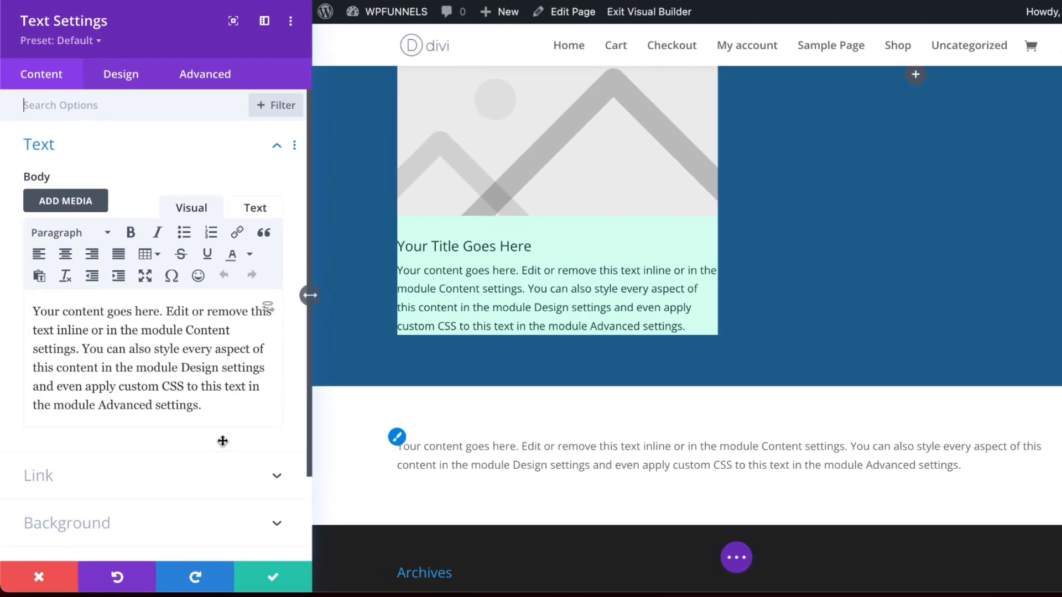
{"action": "left_click", "coordinate": [400, 440]}
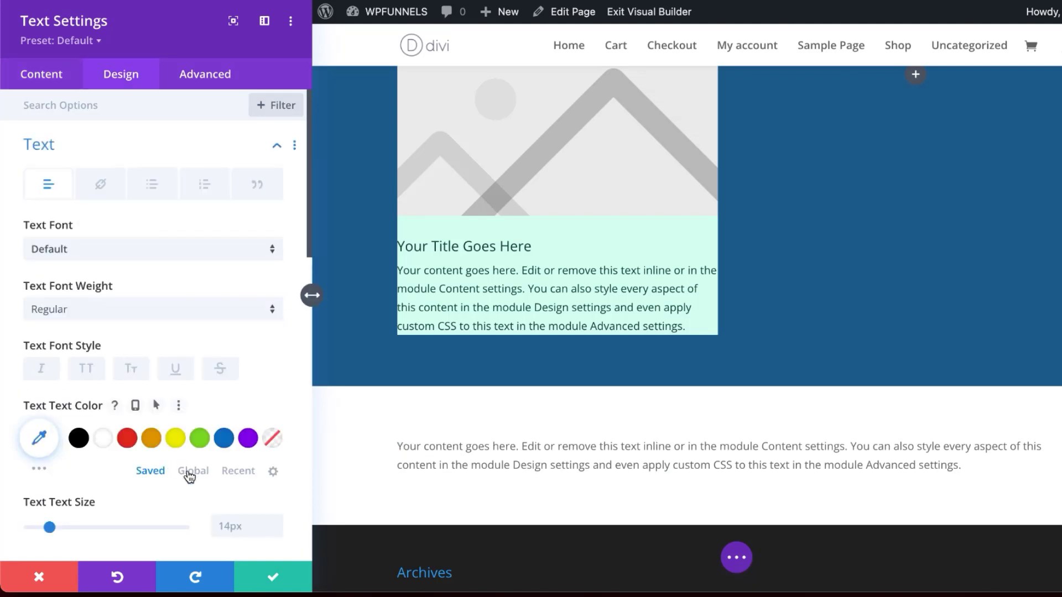
{"action": "left_click", "coordinate": [192, 470]}
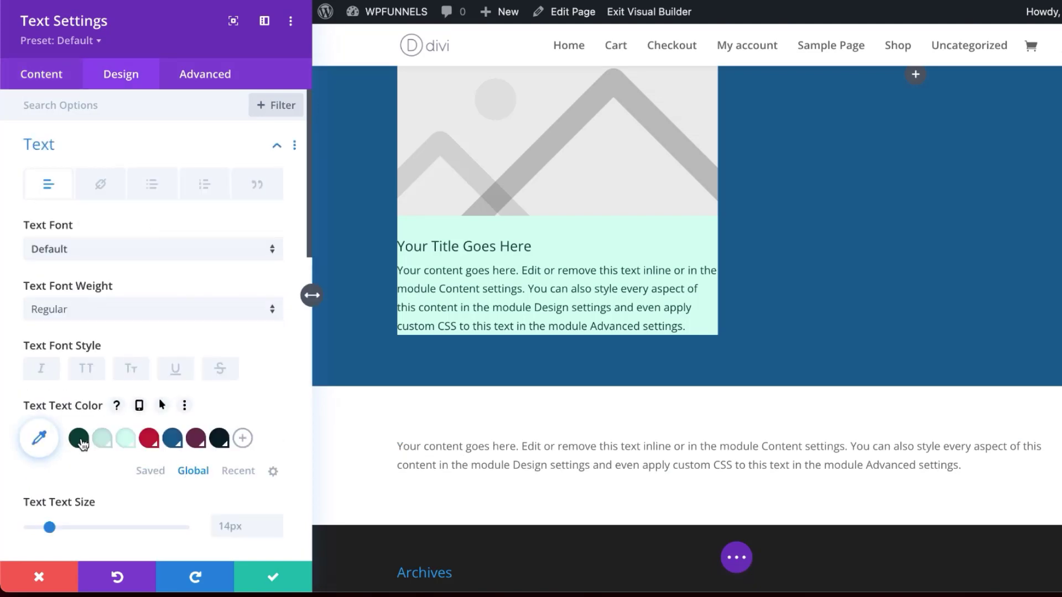
{"action": "left_click", "coordinate": [79, 440]}
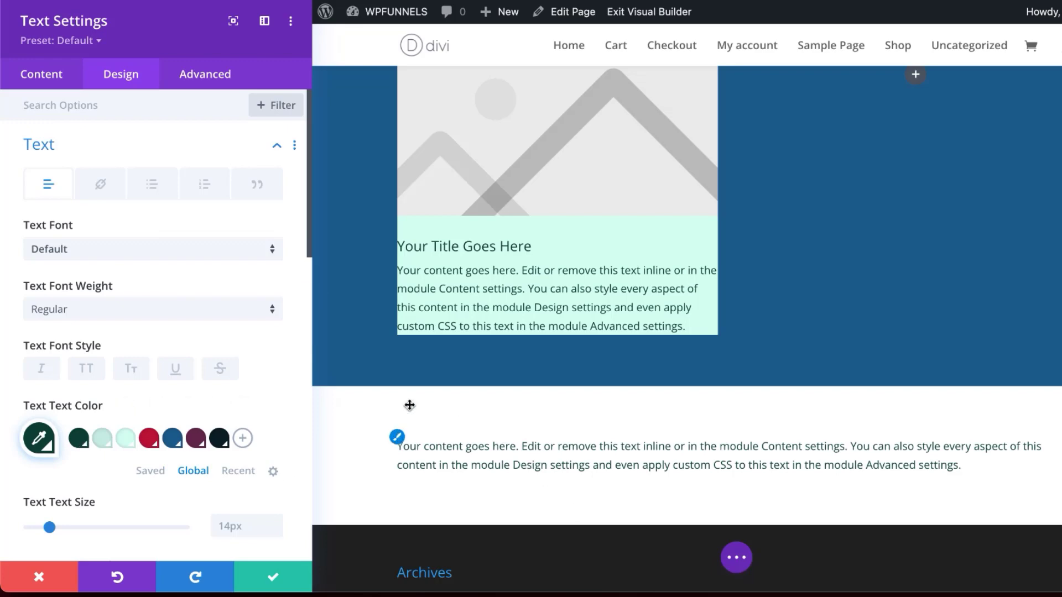
{"action": "left_click", "coordinate": [274, 582]}
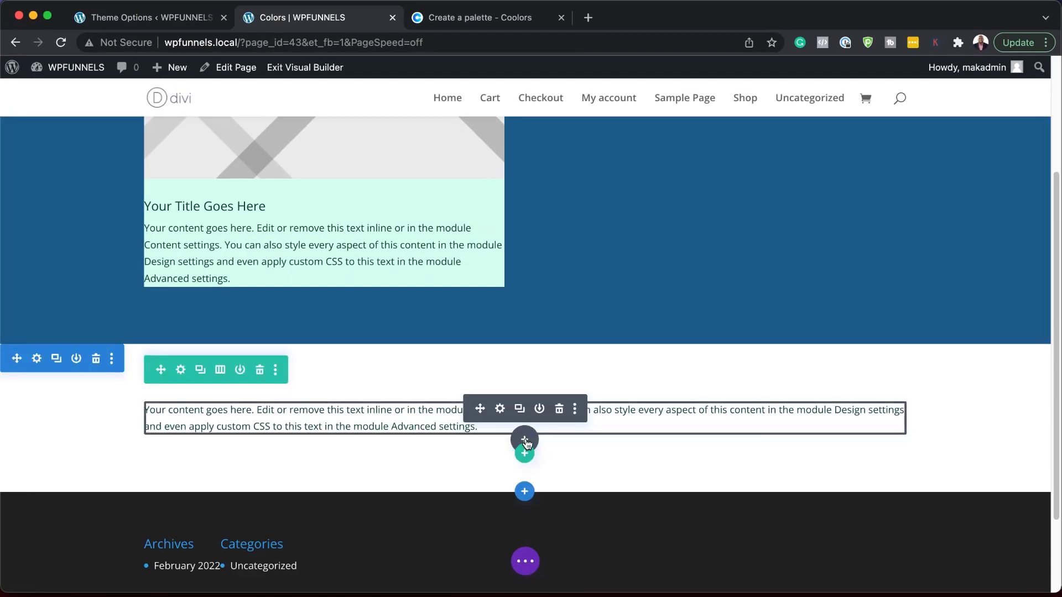
Step: Insert a Button module below the new Text module and enable custom styles for the button
{"action": "left_click", "coordinate": [525, 441]}
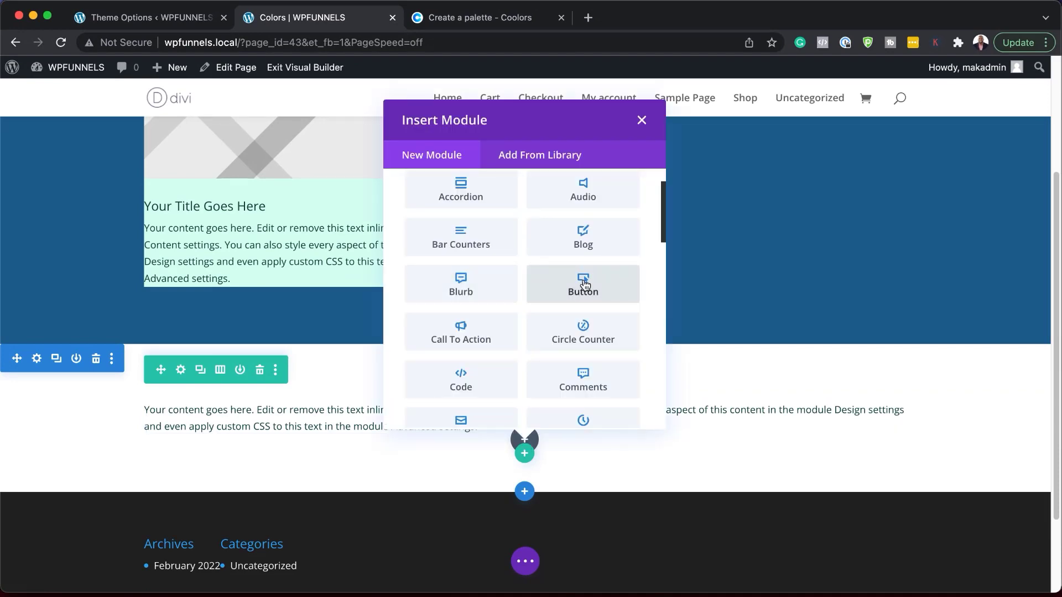
{"action": "left_click", "coordinate": [583, 284]}
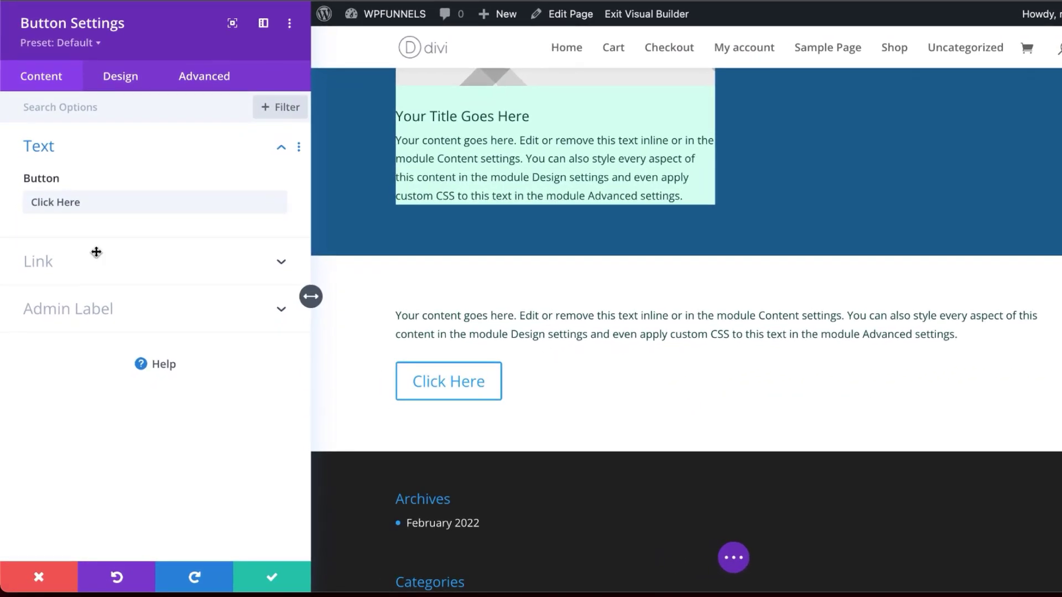
{"action": "left_click", "coordinate": [117, 77]}
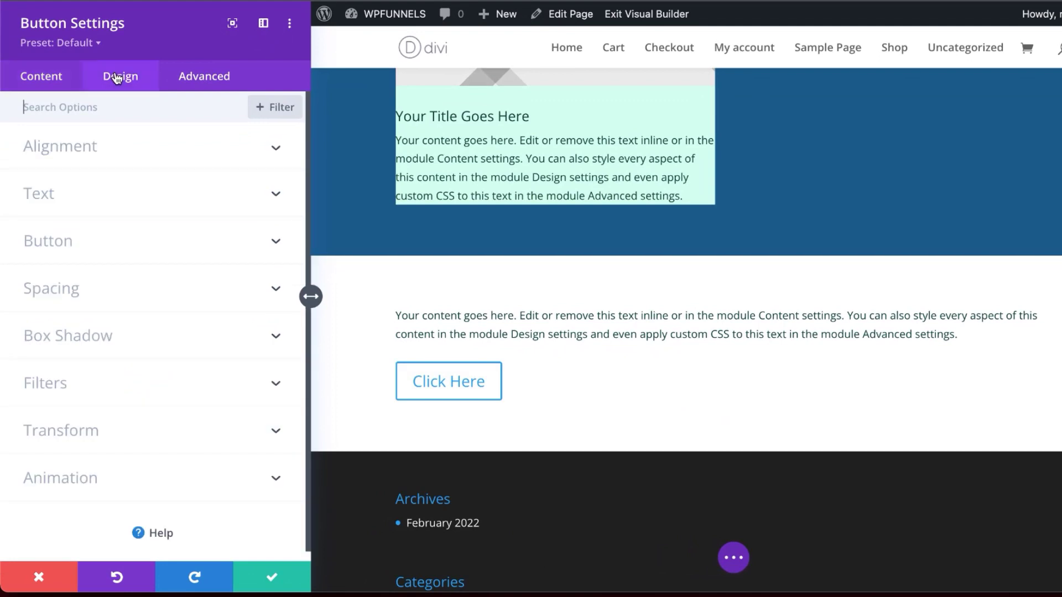
{"action": "left_click", "coordinate": [71, 242]}
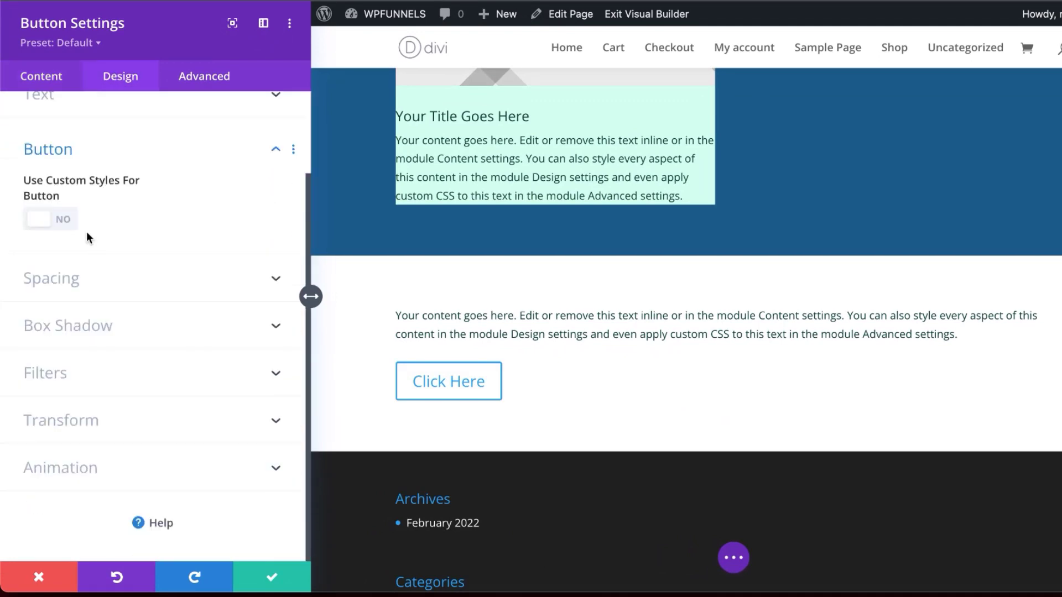
{"action": "left_click", "coordinate": [65, 221]}
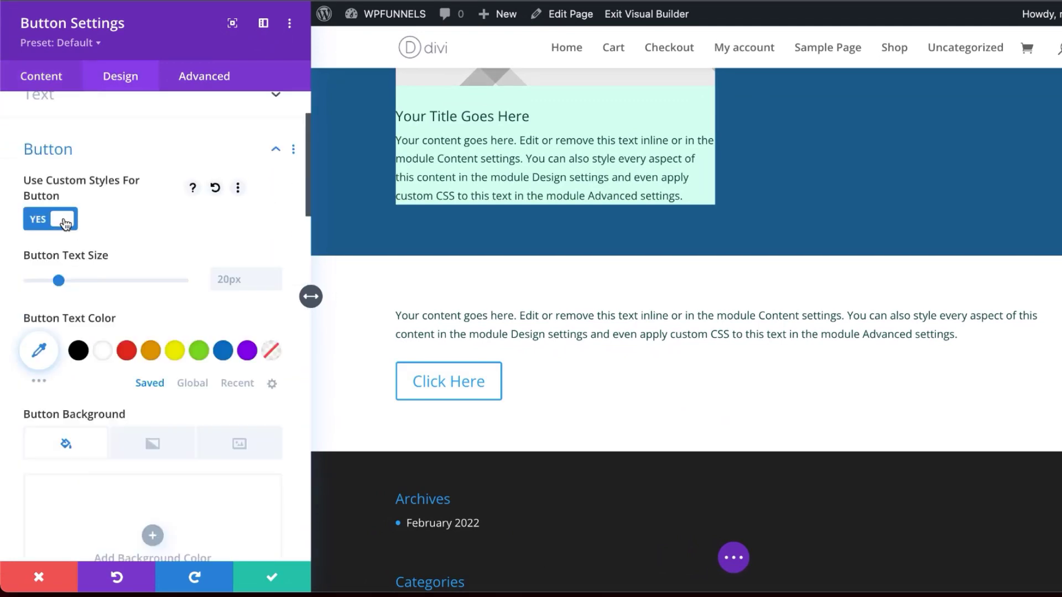
Step: Set the button's text to the light mint global color and its background to the red global color
{"action": "left_click", "coordinate": [189, 383]}
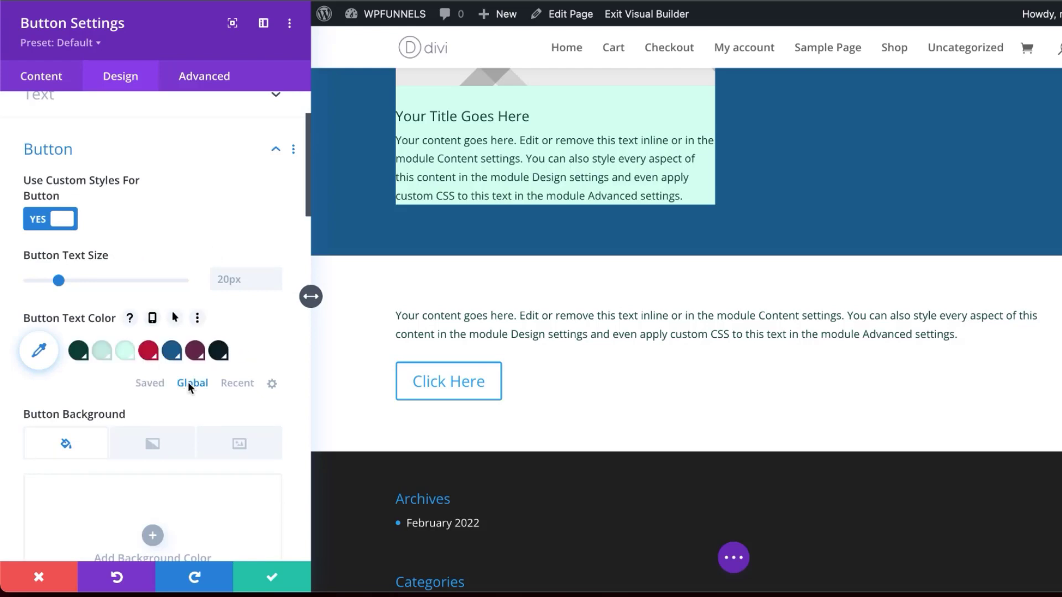
{"action": "left_click", "coordinate": [149, 353]}
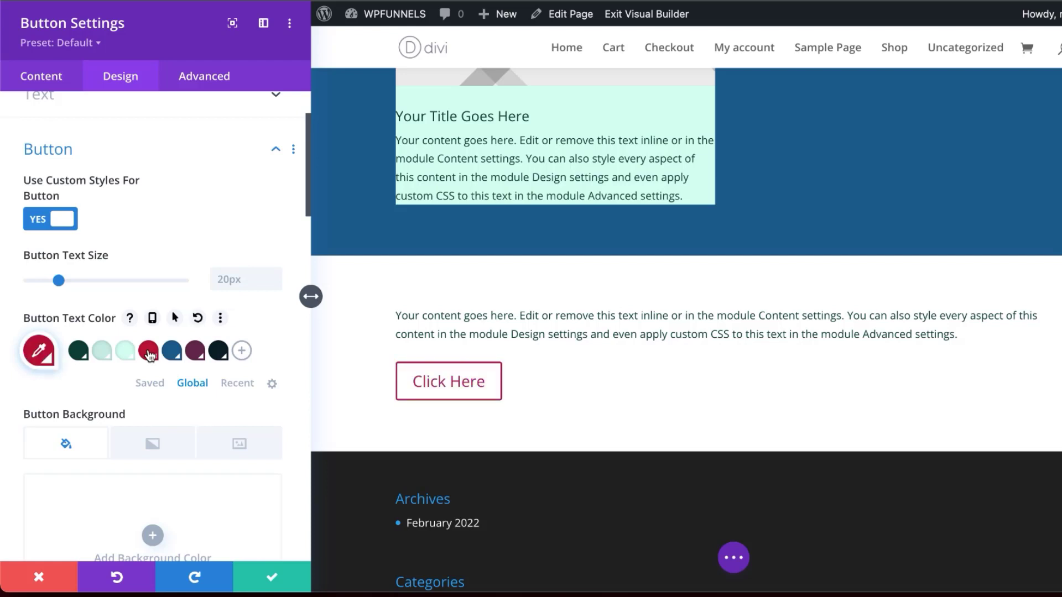
{"action": "left_click", "coordinate": [126, 352]}
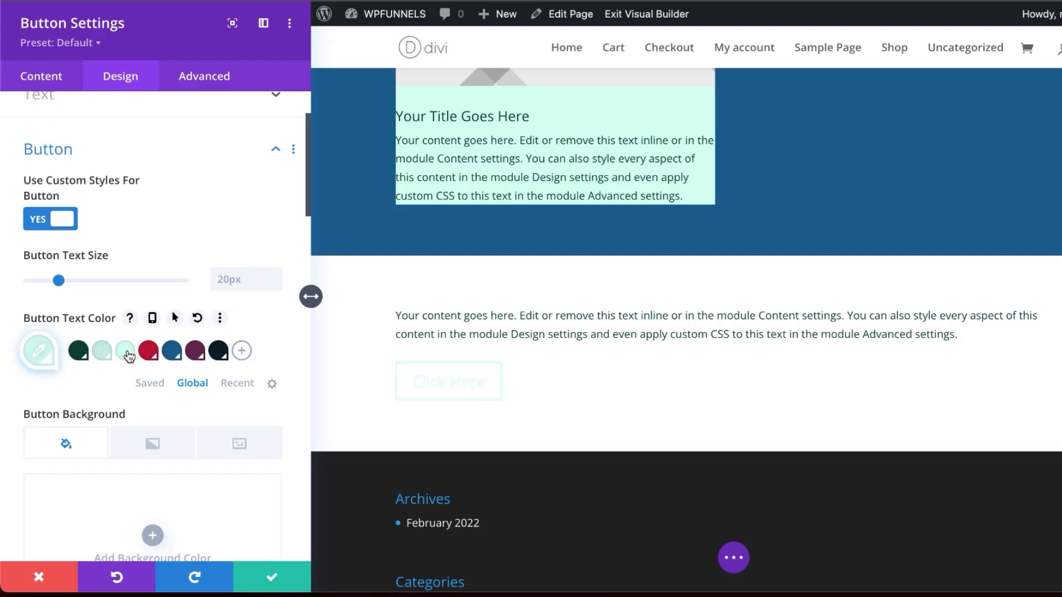
{"action": "scroll", "coordinate": [217, 420], "scroll_direction": "down", "scroll_amount": 4}
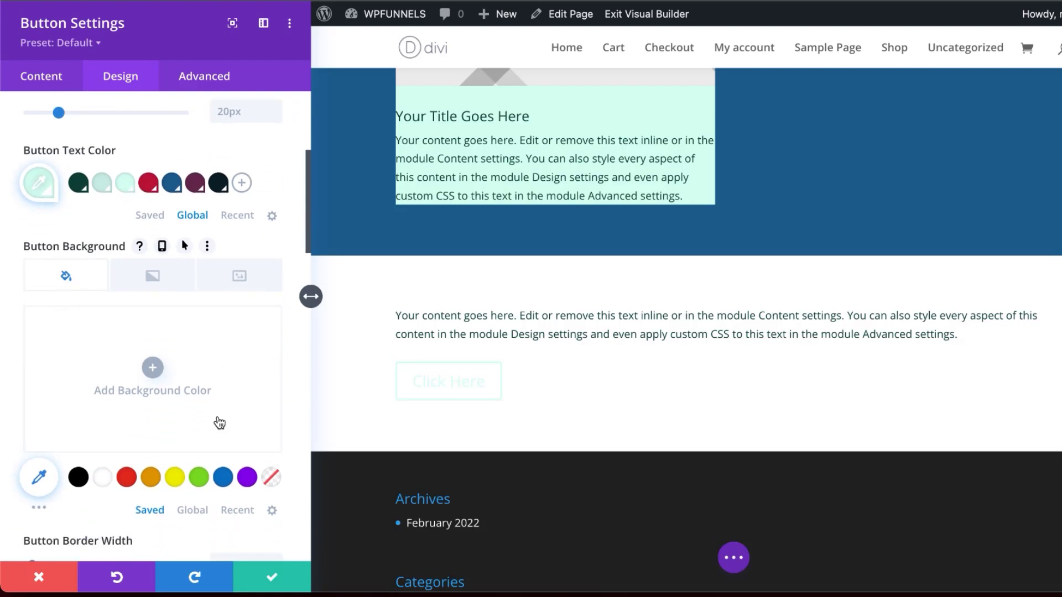
{"action": "left_click", "coordinate": [192, 509]}
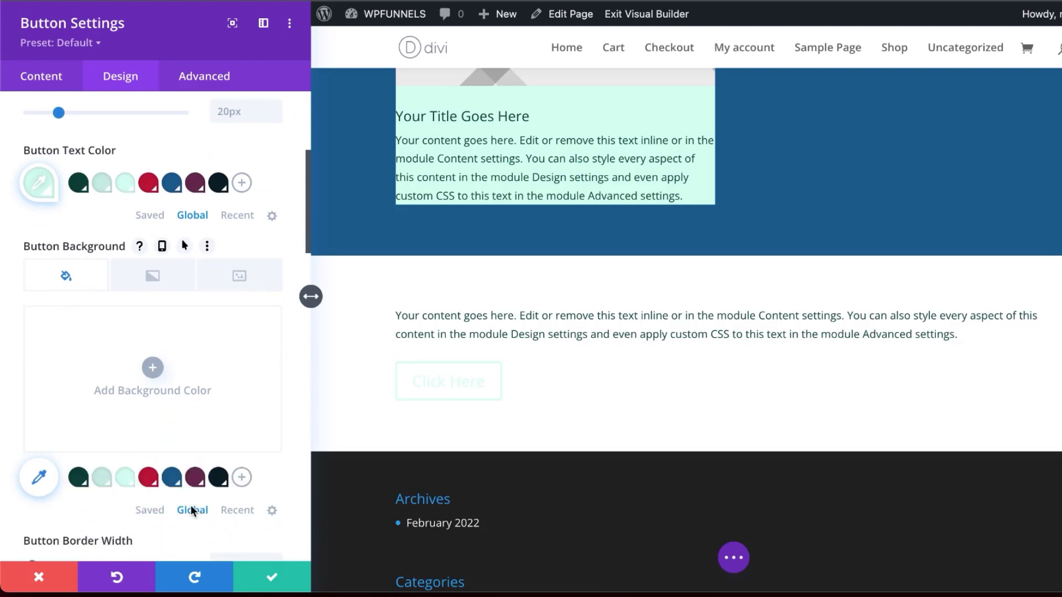
{"action": "left_click", "coordinate": [148, 479]}
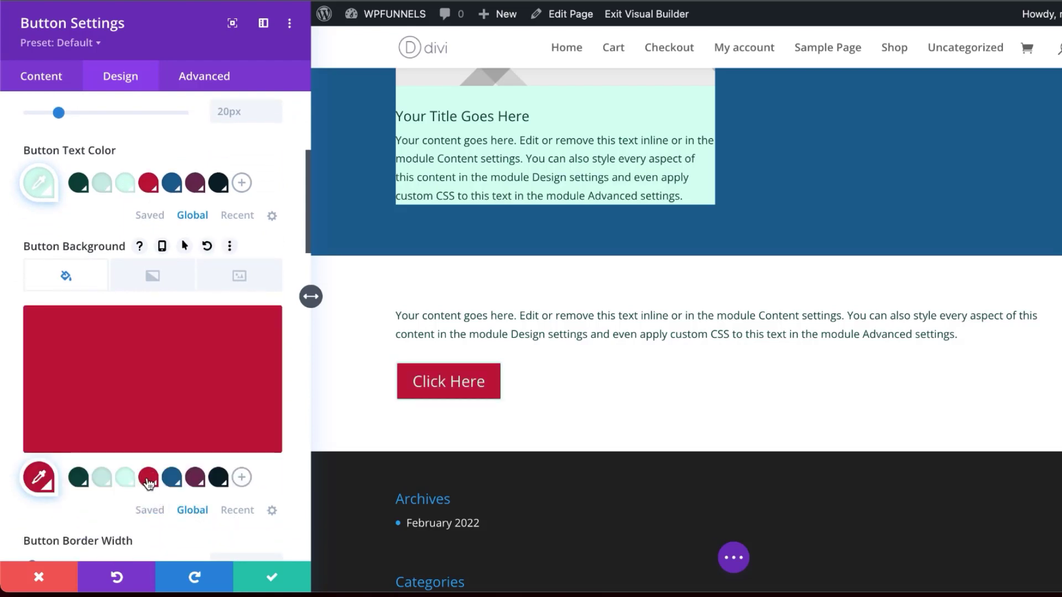
Step: Set the button's border width to 0px and save the Button module settings
{"action": "scroll", "coordinate": [149, 477], "scroll_direction": "down", "scroll_amount": 2}
{"action": "scroll", "coordinate": [148, 476], "scroll_direction": "down", "scroll_amount": 4}
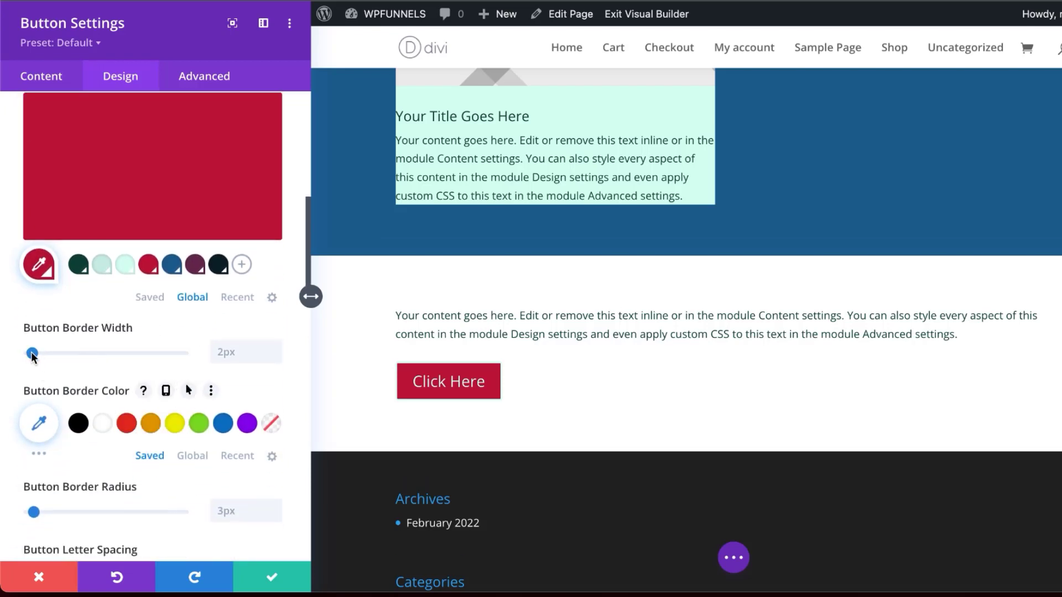
{"action": "left_click_drag", "start_coordinate": [31, 353], "coordinate": [5, 354]}
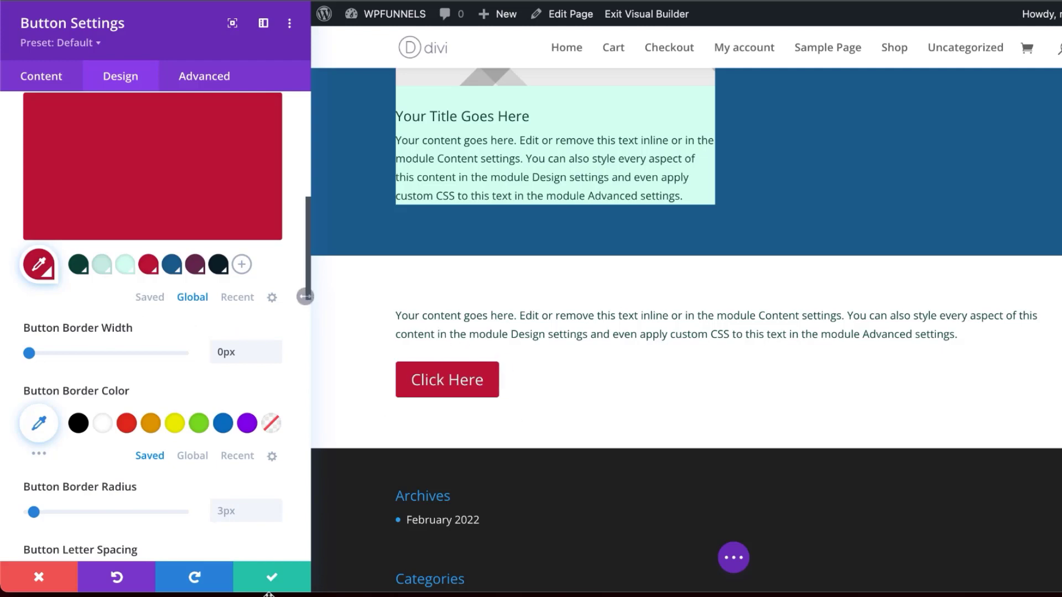
{"action": "left_click", "coordinate": [272, 581]}
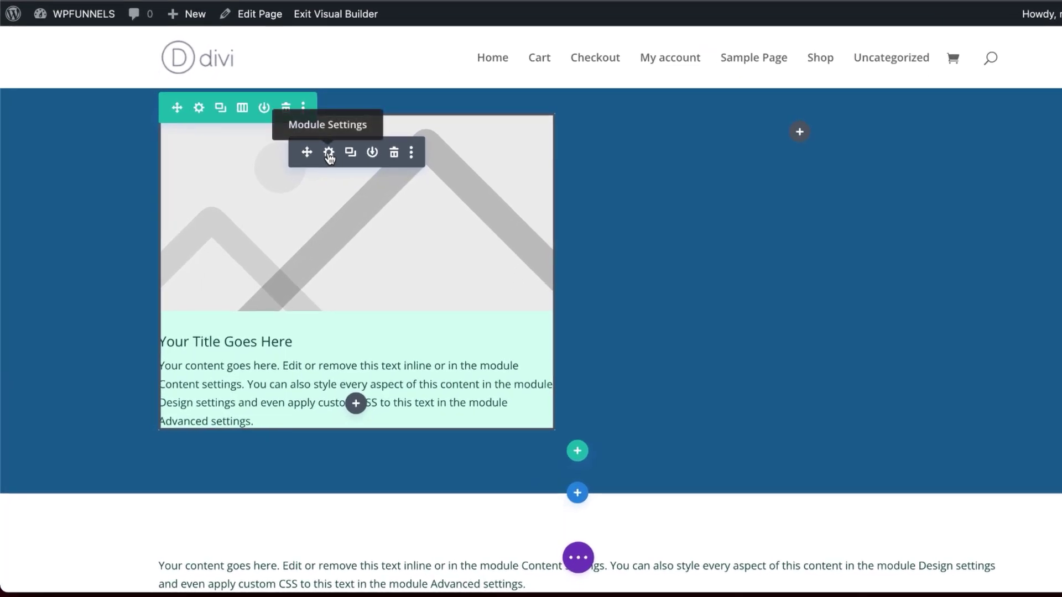
Step: Open the Blurb module's settings and switch its image to an icon
{"action": "left_click", "coordinate": [329, 152]}
{"action": "scroll", "coordinate": [191, 460], "scroll_direction": "down", "scroll_amount": 3}
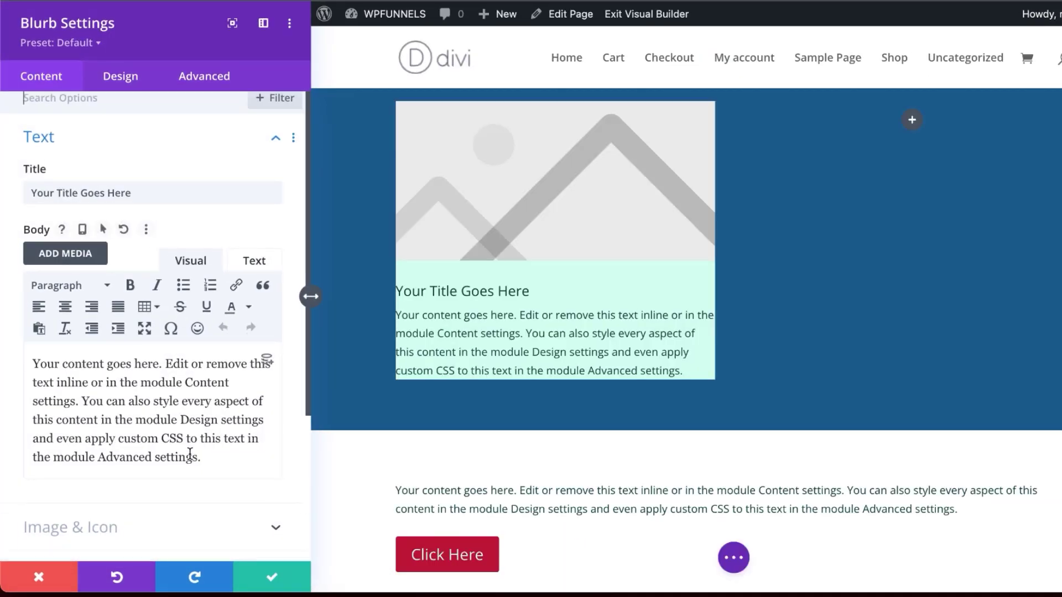
{"action": "scroll", "coordinate": [191, 460], "scroll_direction": "down", "scroll_amount": 1}
{"action": "left_click", "coordinate": [113, 384]}
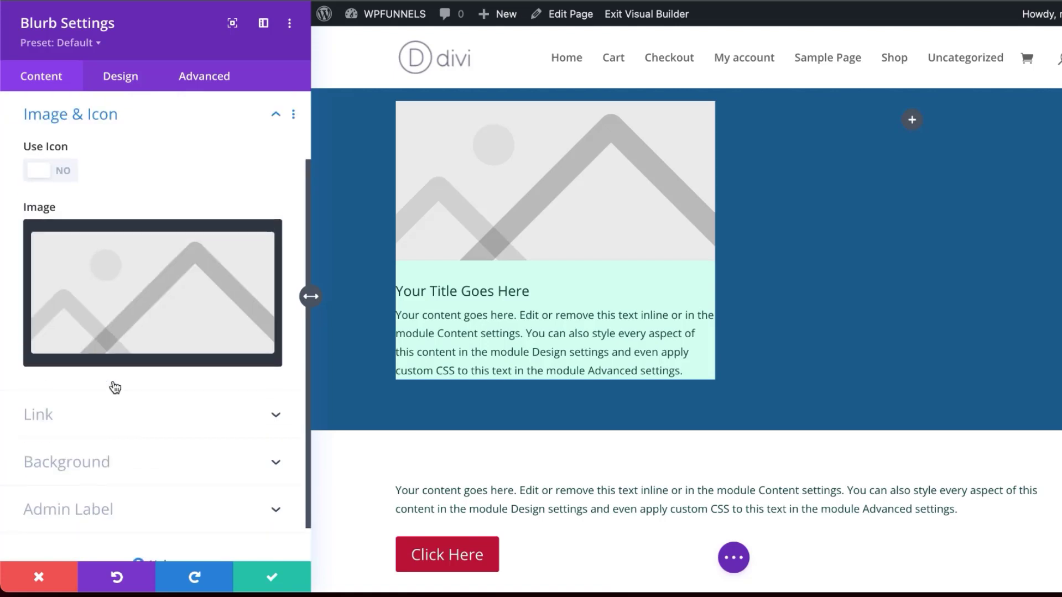
{"action": "left_click", "coordinate": [67, 173]}
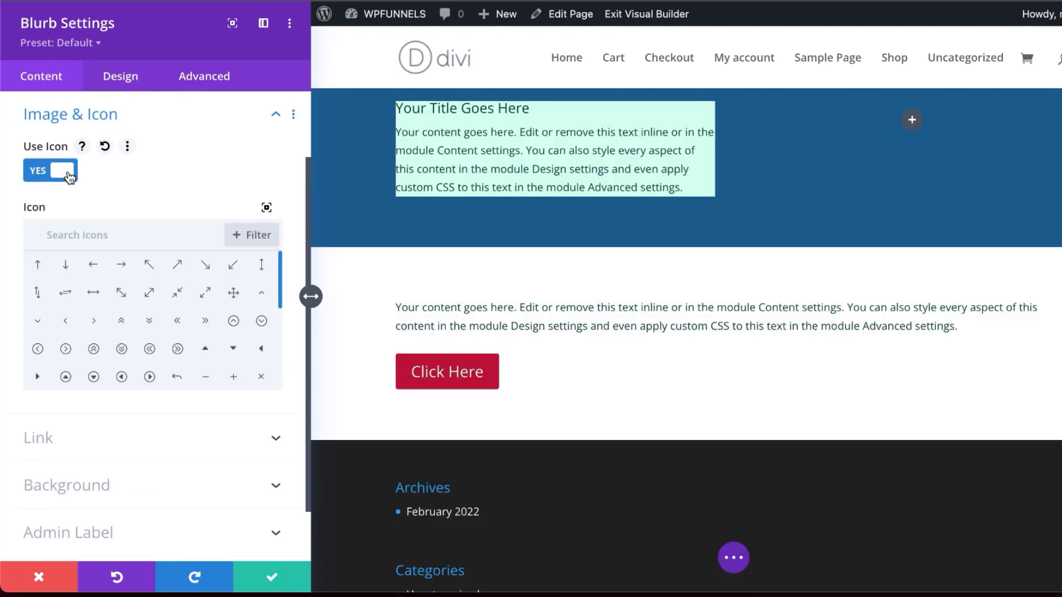
Step: Filter the icon library to Font Awesome and choose the solid briefcase icon for the Blurb
{"action": "left_click", "coordinate": [264, 237]}
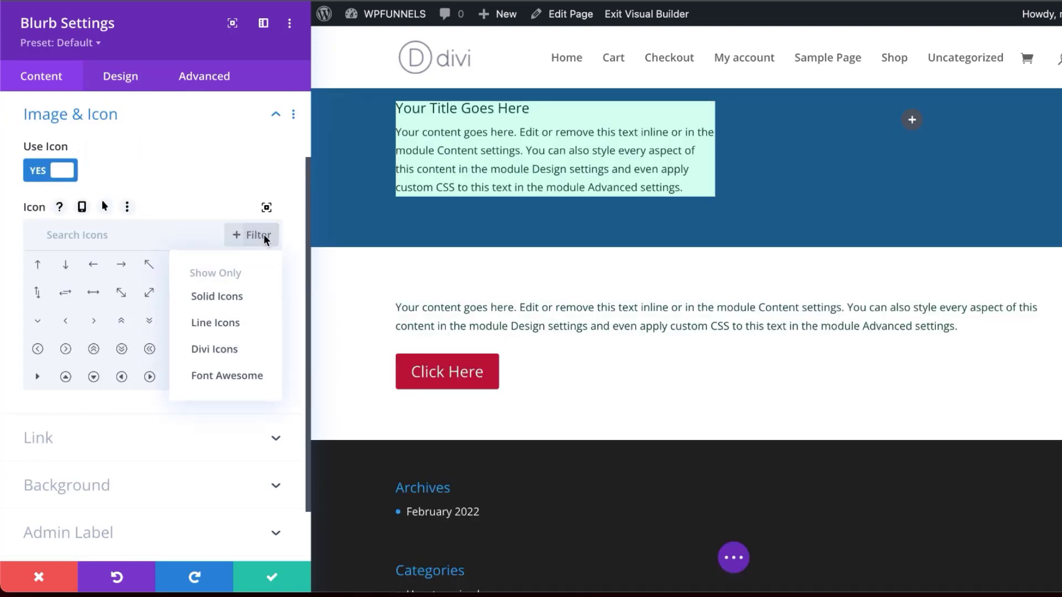
{"action": "left_click", "coordinate": [256, 322]}
{"action": "left_click", "coordinate": [255, 375]}
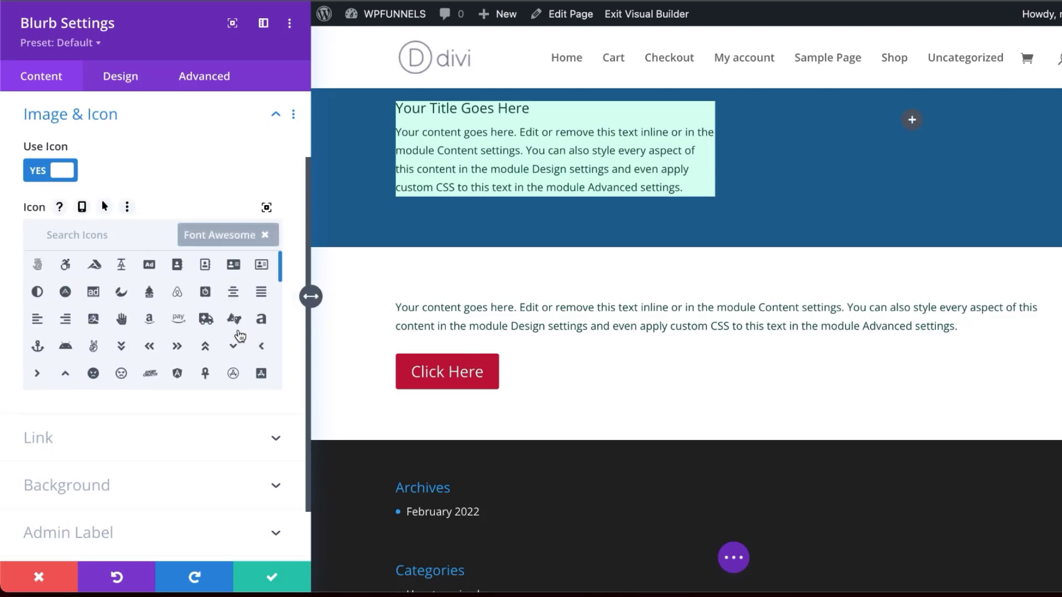
{"action": "scroll", "coordinate": [240, 336], "scroll_direction": "down", "scroll_amount": 4}
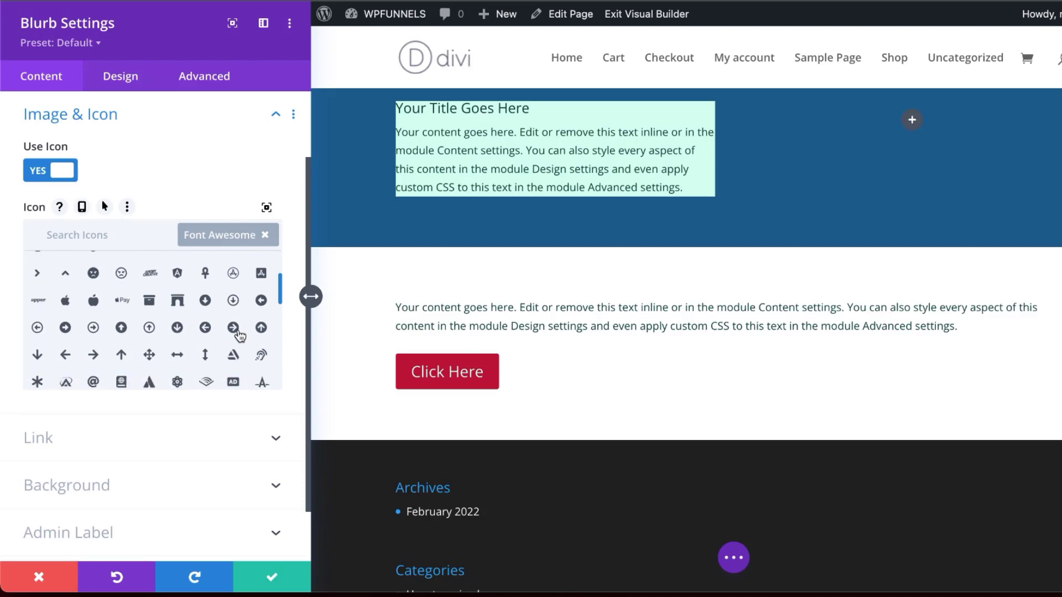
{"action": "scroll", "coordinate": [238, 334], "scroll_direction": "down", "scroll_amount": 3}
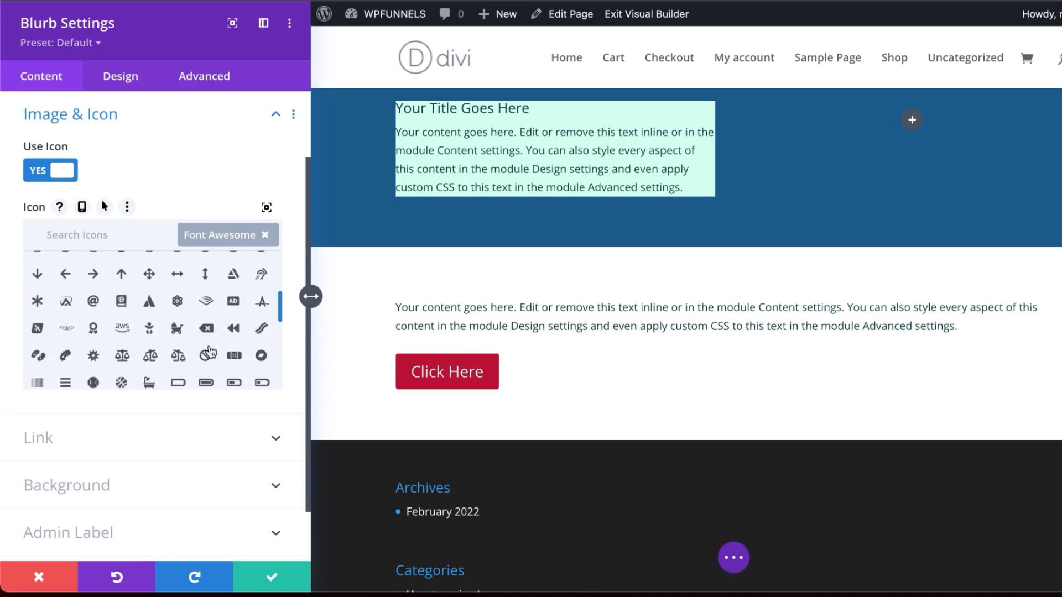
{"action": "scroll", "coordinate": [257, 363], "scroll_direction": "down", "scroll_amount": 3}
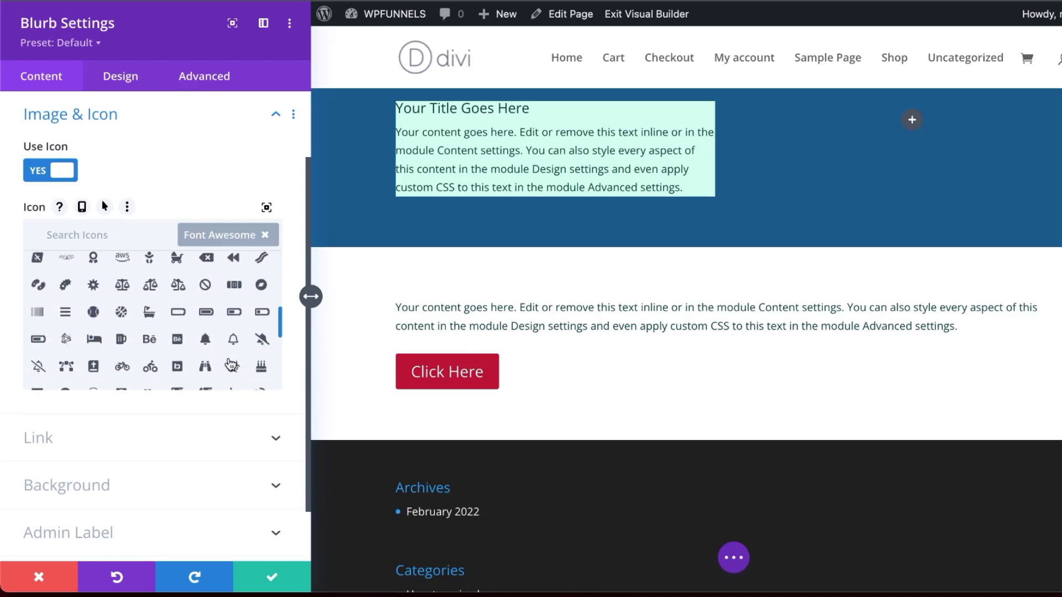
{"action": "scroll", "coordinate": [235, 368], "scroll_direction": "down", "scroll_amount": 4}
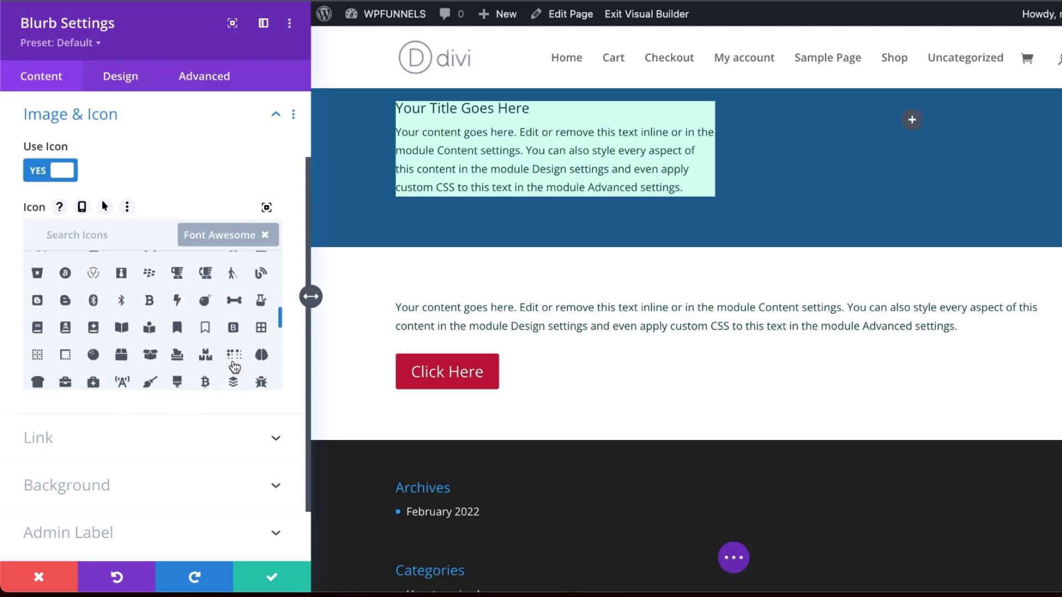
{"action": "scroll", "coordinate": [123, 365], "scroll_direction": "down", "scroll_amount": 2}
{"action": "left_click", "coordinate": [66, 343]}
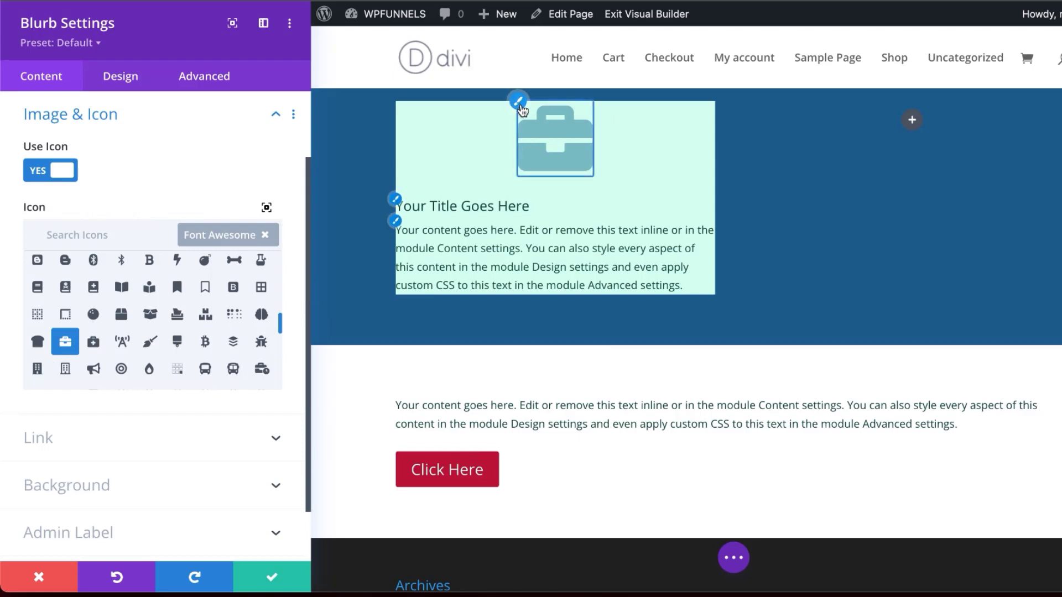
Step: Set the Blurb's icon to the red global color and reduce its width to 46px
{"action": "left_click", "coordinate": [518, 105]}
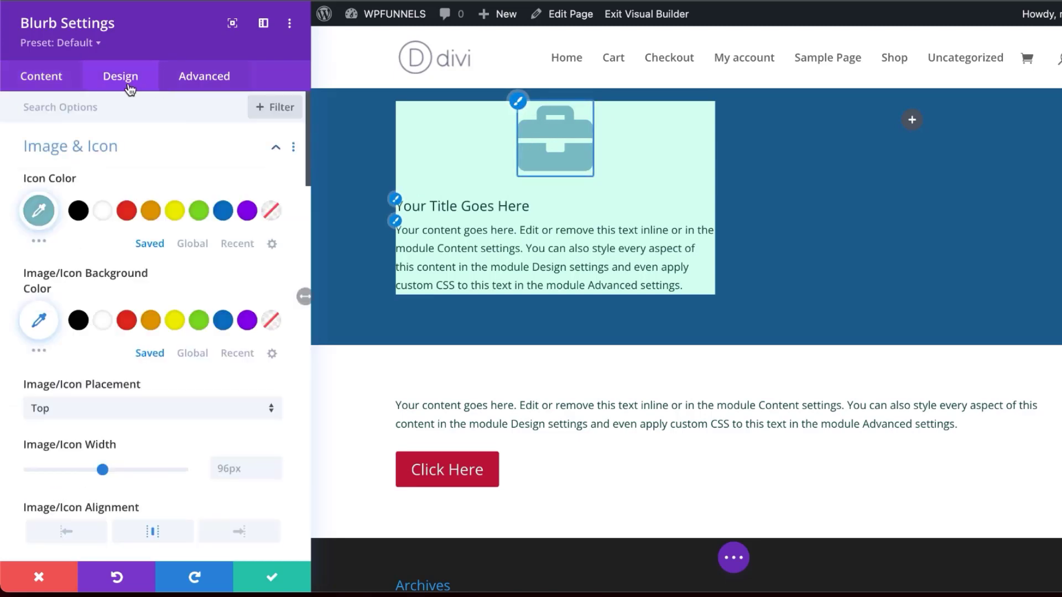
{"action": "left_click", "coordinate": [192, 243]}
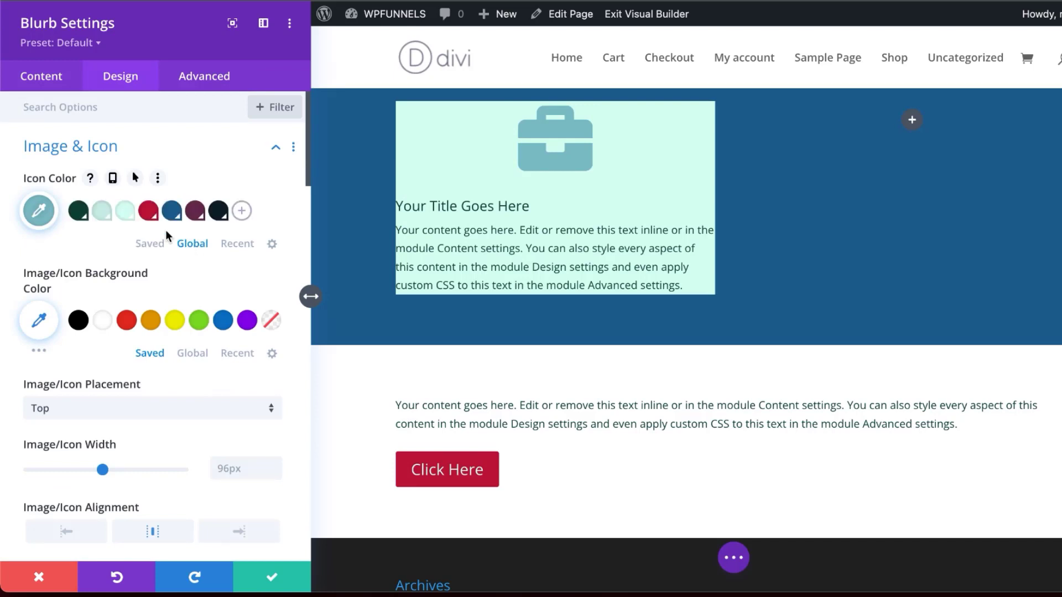
{"action": "left_click", "coordinate": [149, 213]}
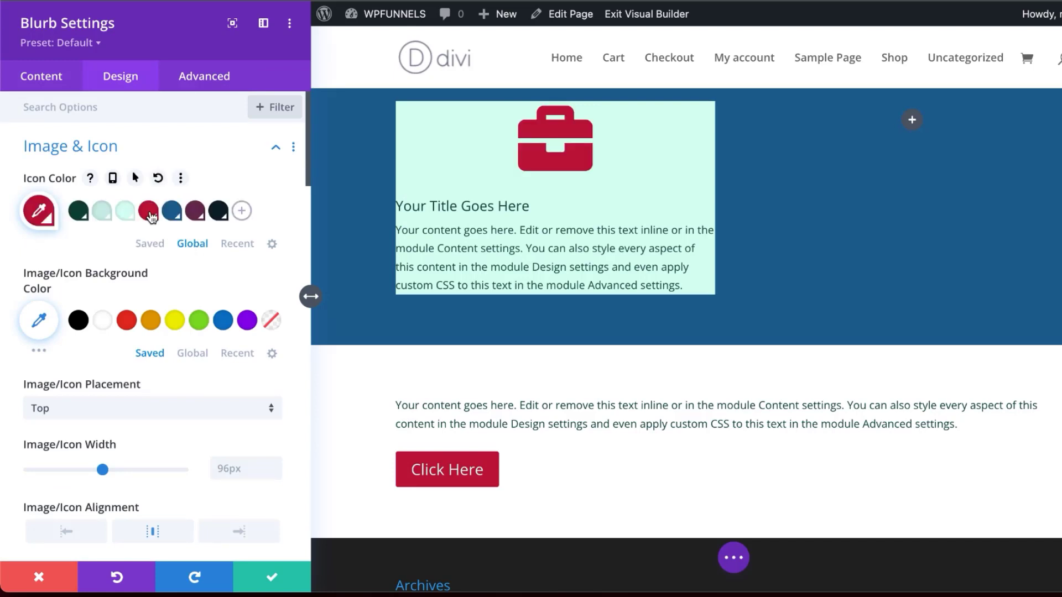
{"action": "left_click_drag", "start_coordinate": [102, 470], "coordinate": [64, 469]}
Step: Set the Blurb's padding to 20px on all sides, linking top with bottom and left with right
{"action": "scroll", "coordinate": [195, 433], "scroll_direction": "down", "scroll_amount": 5}
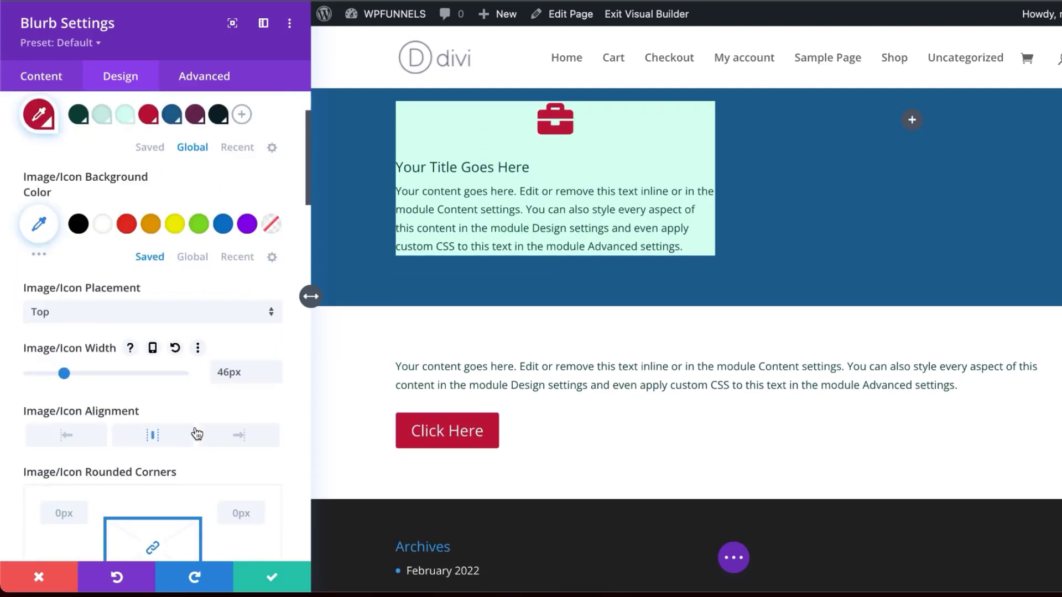
{"action": "scroll", "coordinate": [195, 433], "scroll_direction": "down", "scroll_amount": 10}
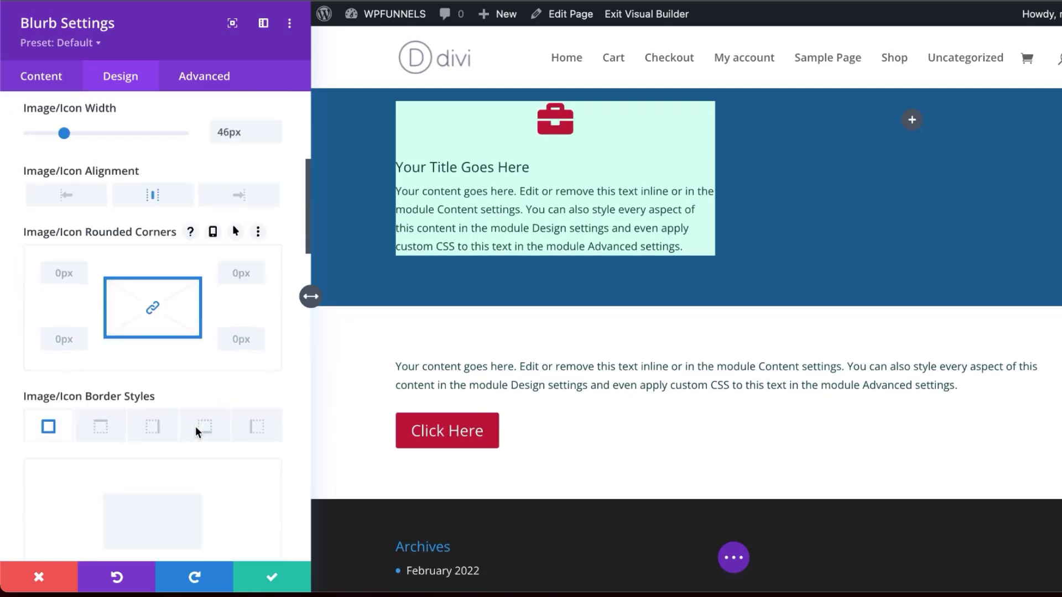
{"action": "scroll", "coordinate": [197, 433], "scroll_direction": "down", "scroll_amount": 12}
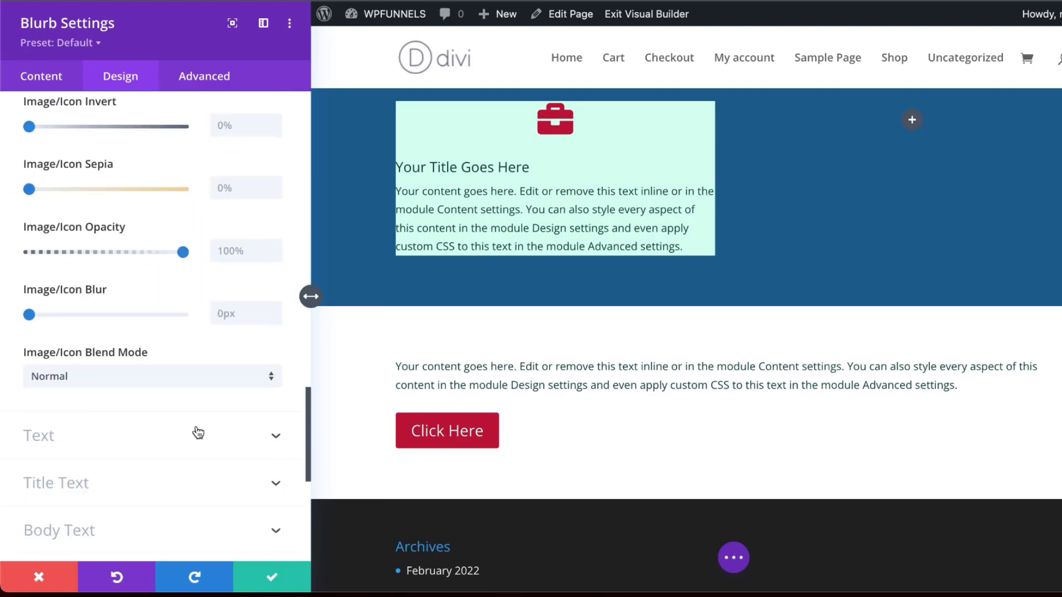
{"action": "left_click", "coordinate": [198, 433]}
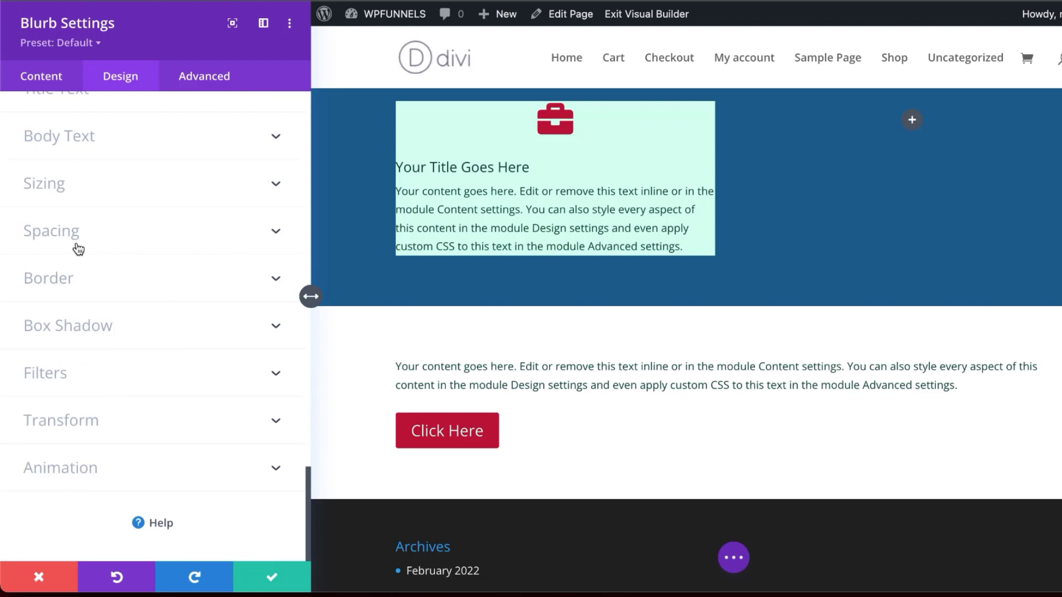
{"action": "left_click", "coordinate": [78, 237]}
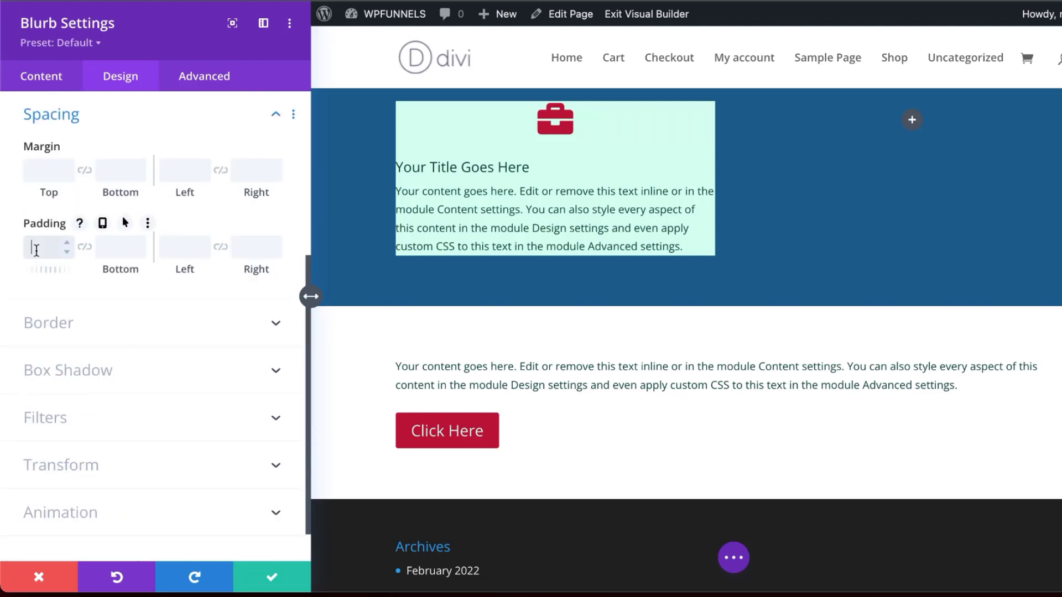
{"action": "type", "text": "20px"}
{"action": "left_click", "coordinate": [98, 253]}
{"action": "left_click", "coordinate": [84, 247]}
{"action": "left_click", "coordinate": [166, 248]}
{"action": "type", "text": "20px"}
{"action": "left_click", "coordinate": [221, 247]}
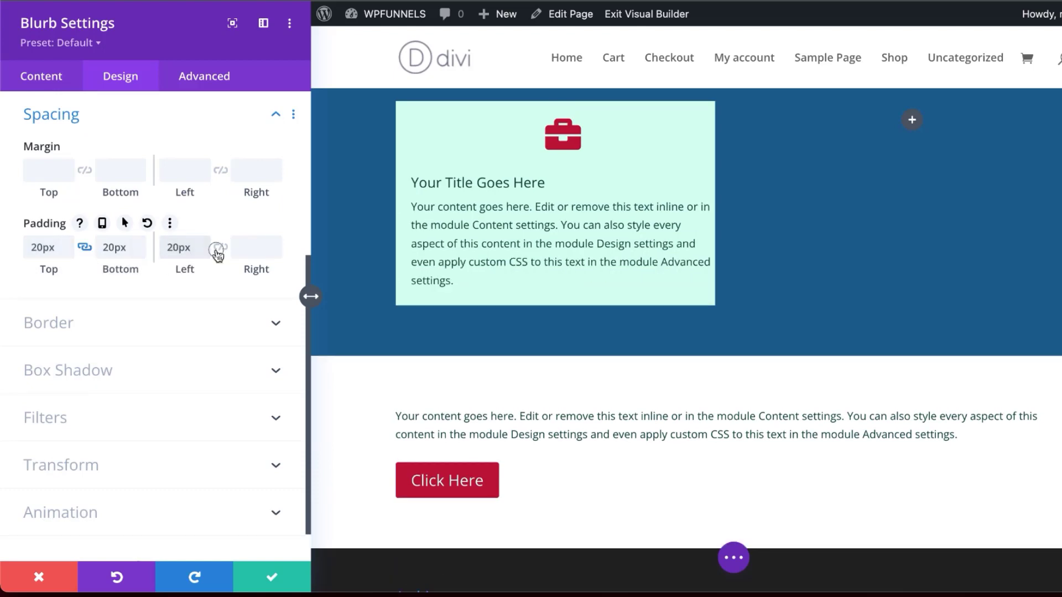
Step: Increase the Blurb's padding to 32px on all four sides and save the module settings
{"action": "left_click_drag", "start_coordinate": [180, 268], "coordinate": [190, 270]}
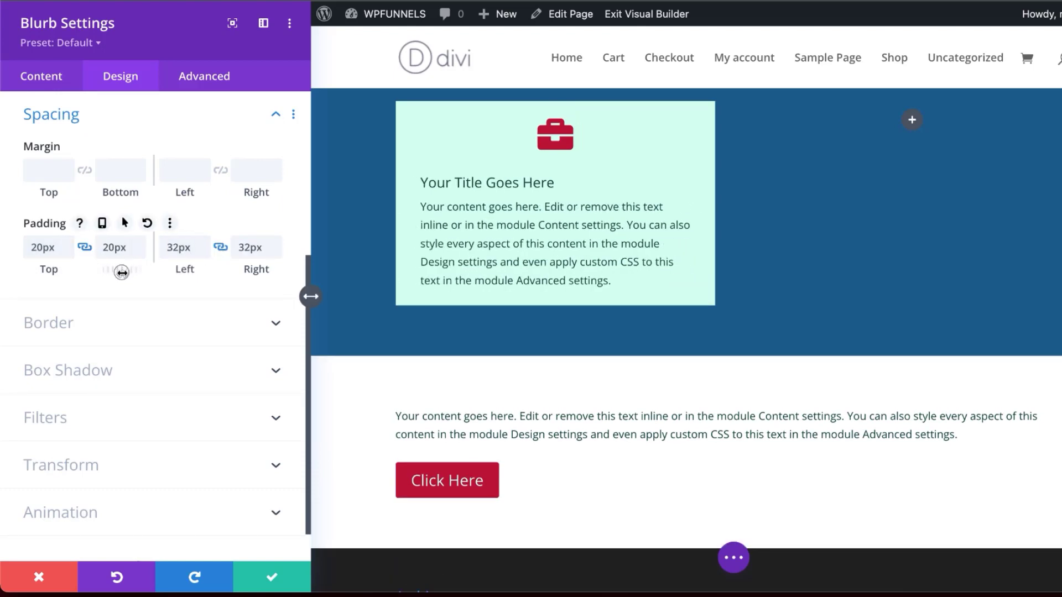
{"action": "left_click_drag", "start_coordinate": [118, 272], "coordinate": [153, 298]}
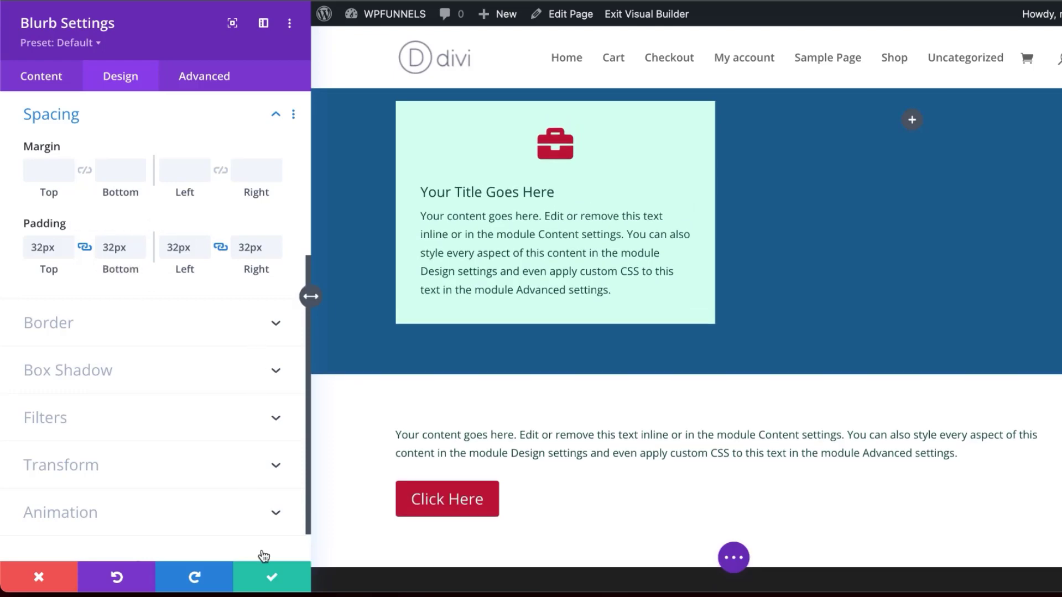
{"action": "left_click", "coordinate": [276, 579]}
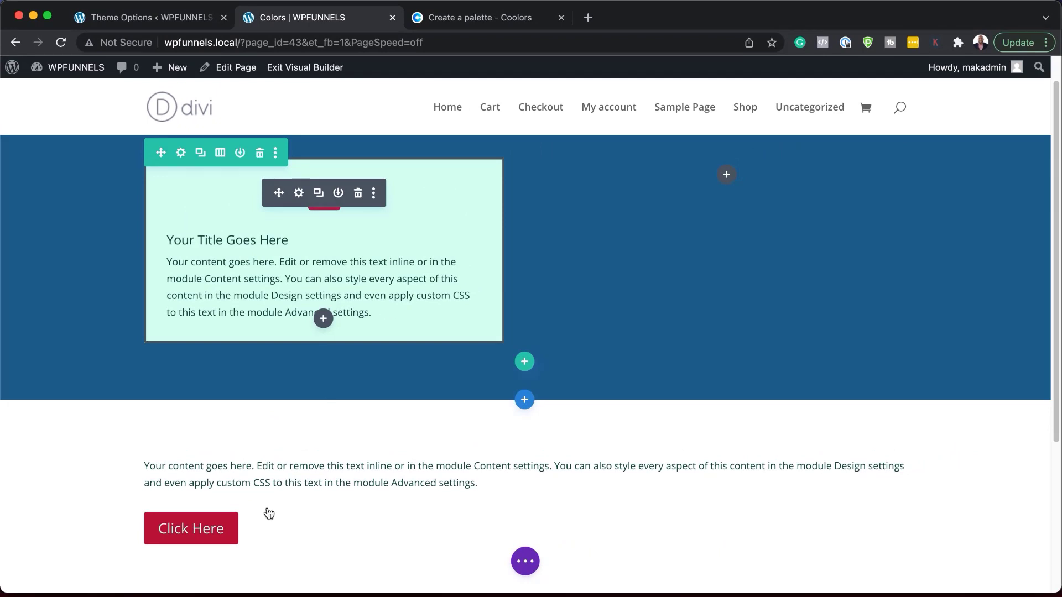
Step: Add a regular section with a single-column row below the button's section and insert a Call To Action module
{"action": "scroll", "coordinate": [525, 443], "scroll_direction": "down", "scroll_amount": 4}
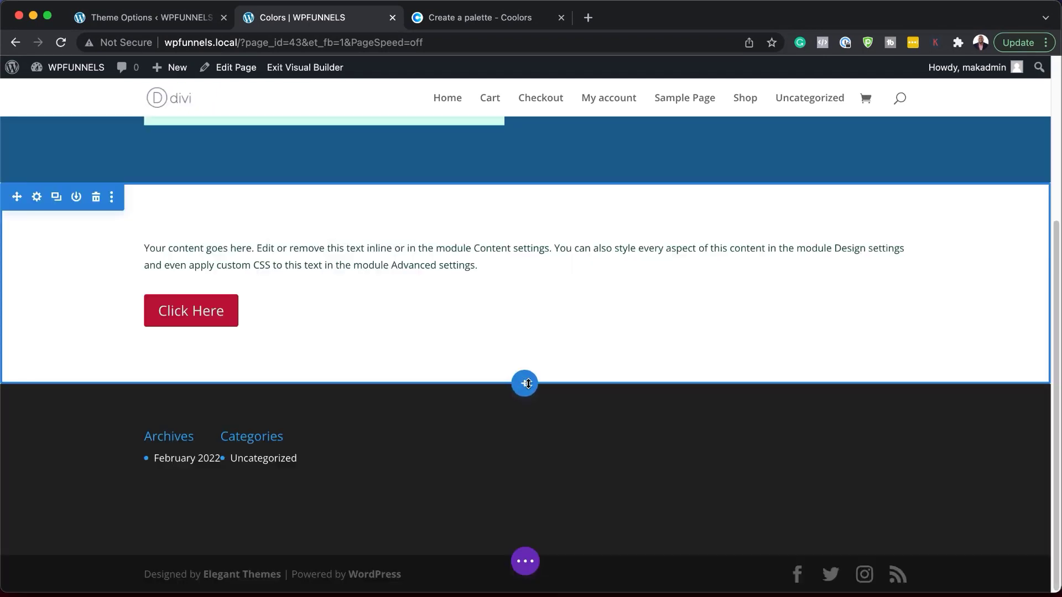
{"action": "left_click", "coordinate": [525, 384]}
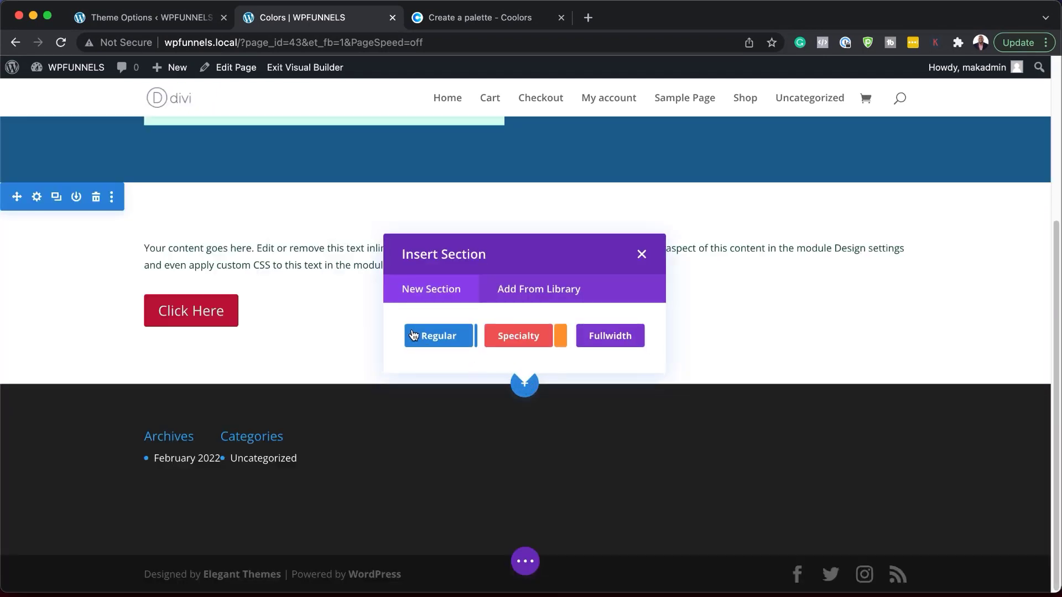
{"action": "left_click", "coordinate": [452, 337]}
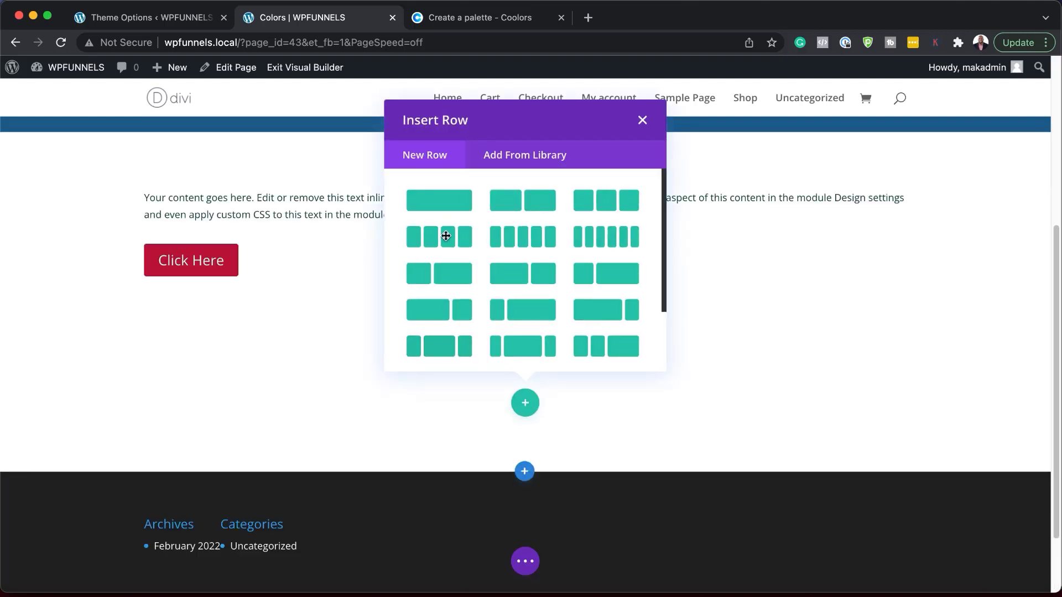
{"action": "left_click", "coordinate": [448, 205]}
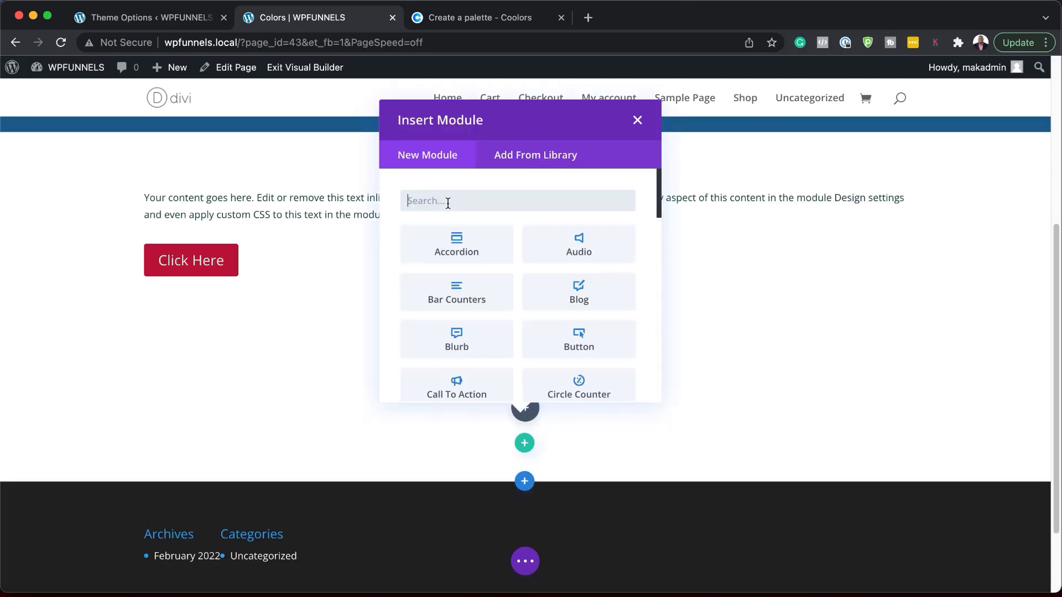
{"action": "left_click", "coordinate": [475, 385]}
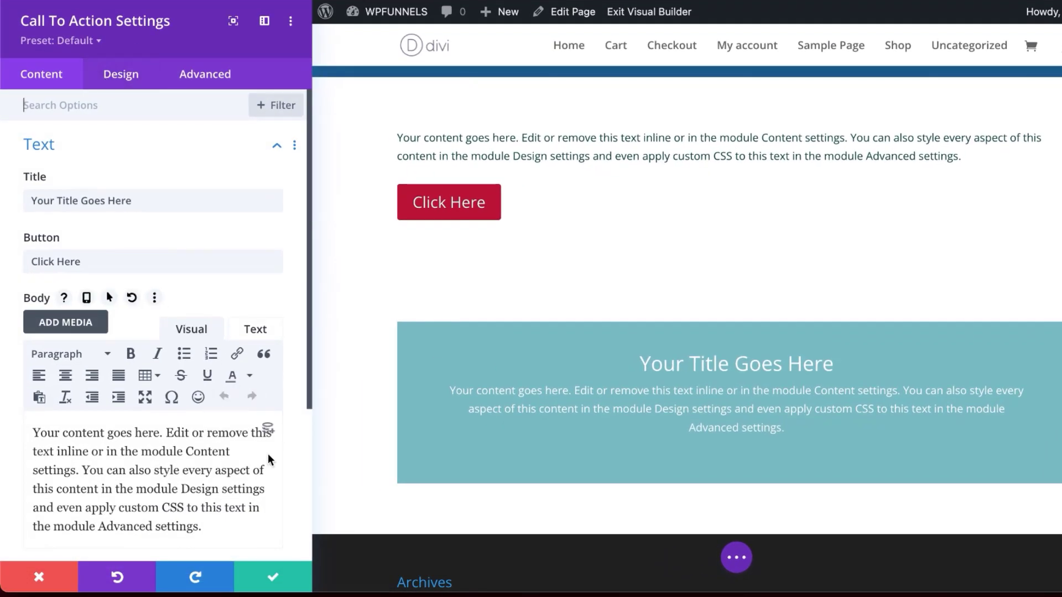
Step: Set the Call To Action module's background to the blue global color
{"action": "scroll", "coordinate": [268, 453], "scroll_direction": "down", "scroll_amount": 2}
{"action": "scroll", "coordinate": [128, 475], "scroll_direction": "down", "scroll_amount": 5}
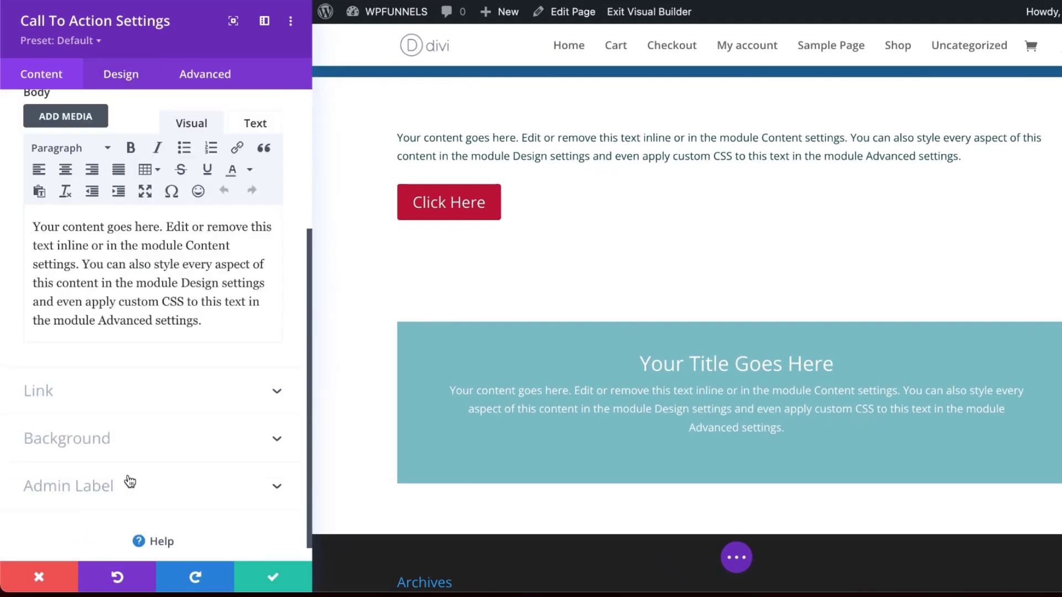
{"action": "left_click", "coordinate": [94, 433]}
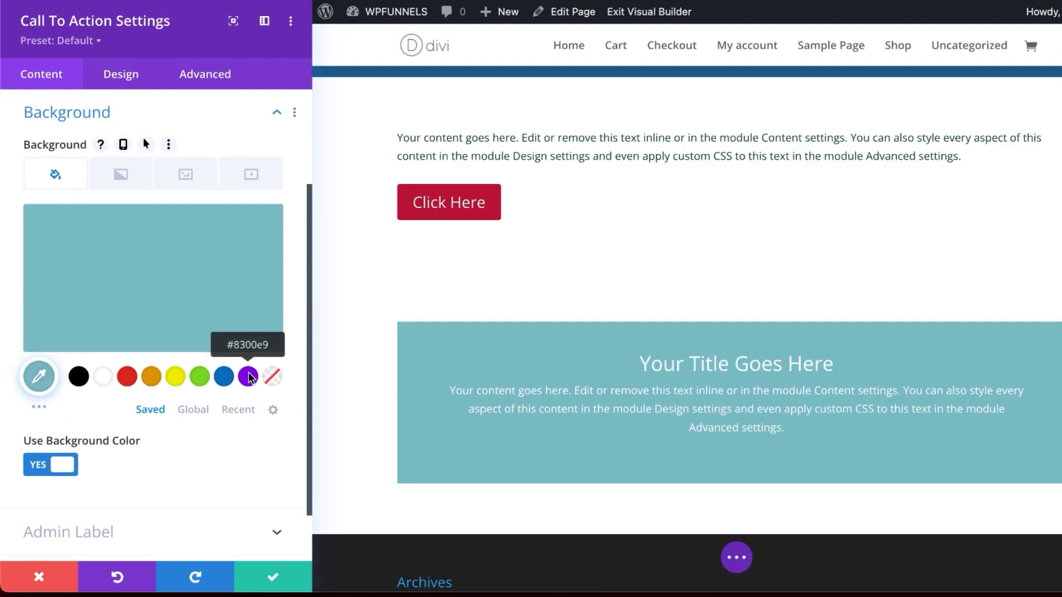
{"action": "left_click", "coordinate": [199, 409]}
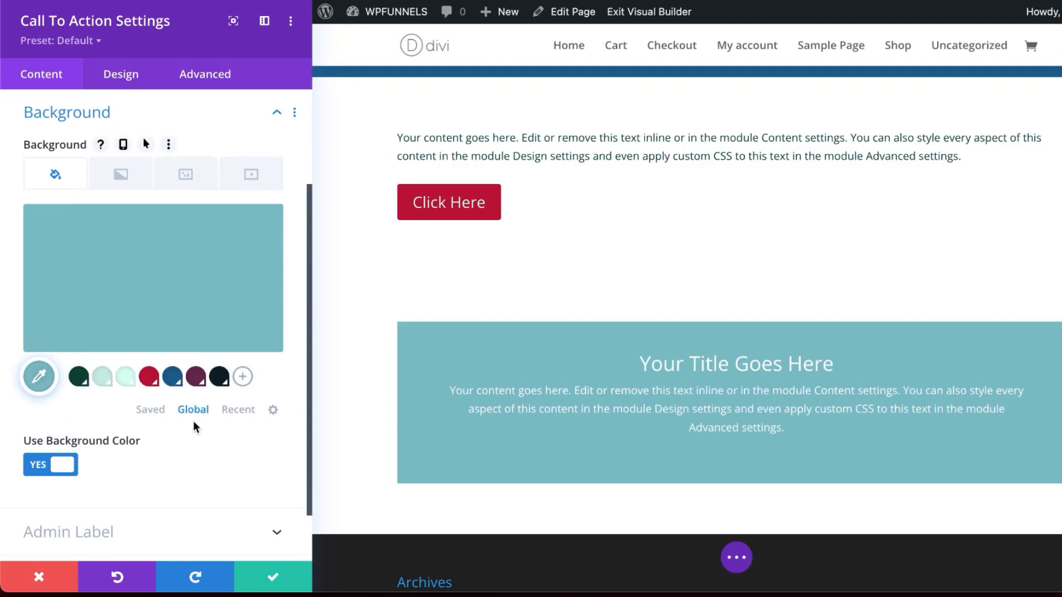
{"action": "left_click", "coordinate": [173, 378]}
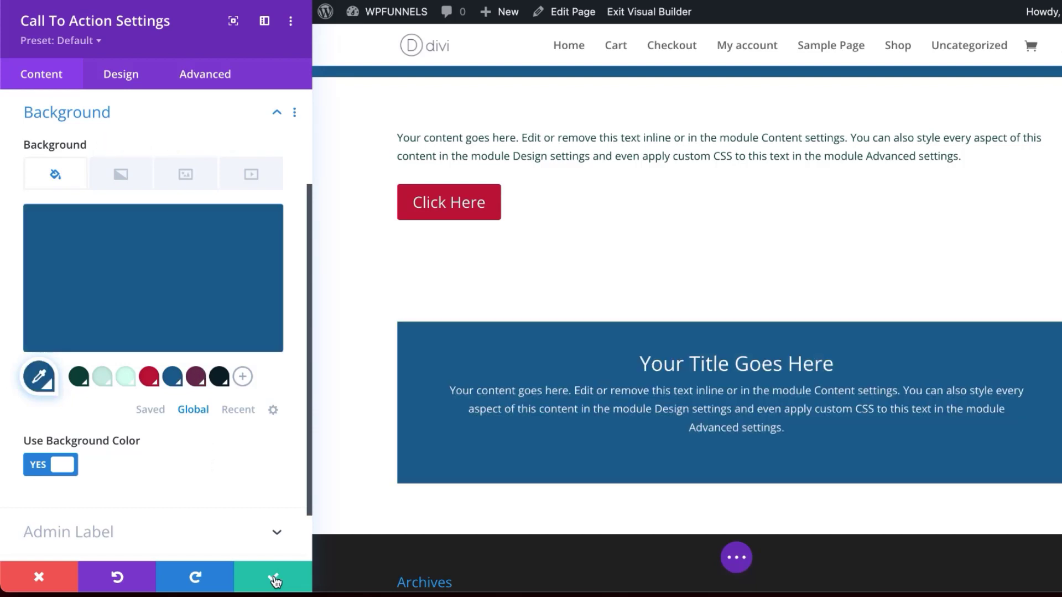
Step: Enter # as the Call To Action module's button link URL
{"action": "scroll", "coordinate": [171, 255], "scroll_direction": "up", "scroll_amount": 3}
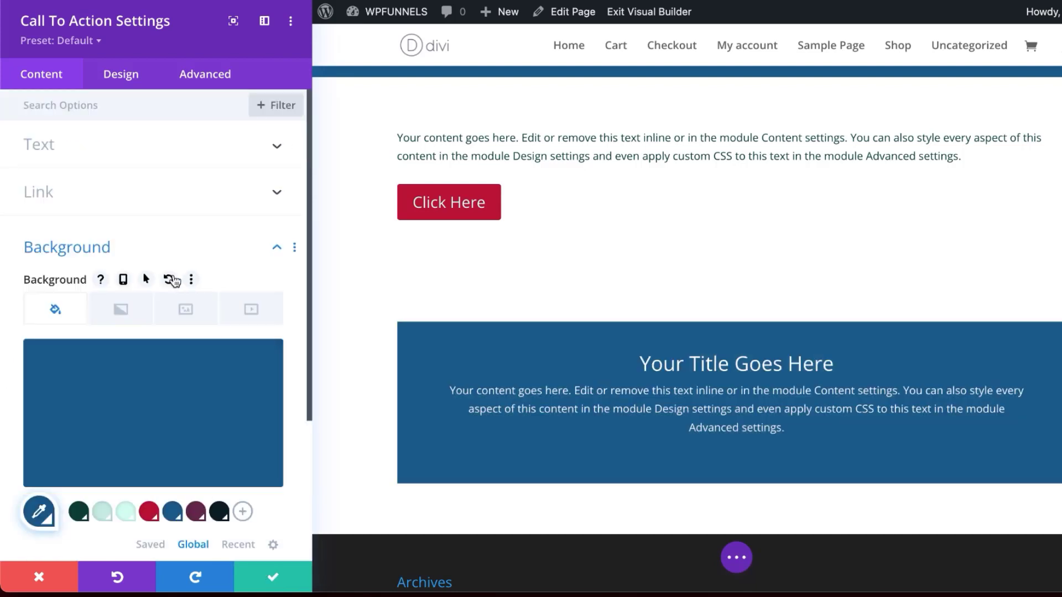
{"action": "left_click", "coordinate": [61, 193]}
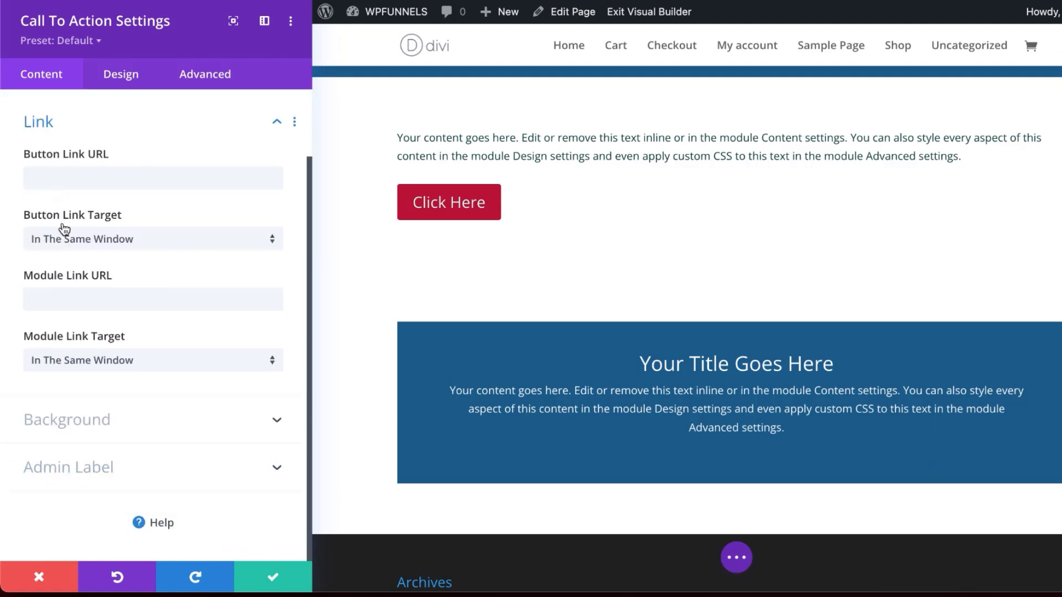
{"action": "left_click", "coordinate": [57, 179]}
{"action": "type", "text": "#"}
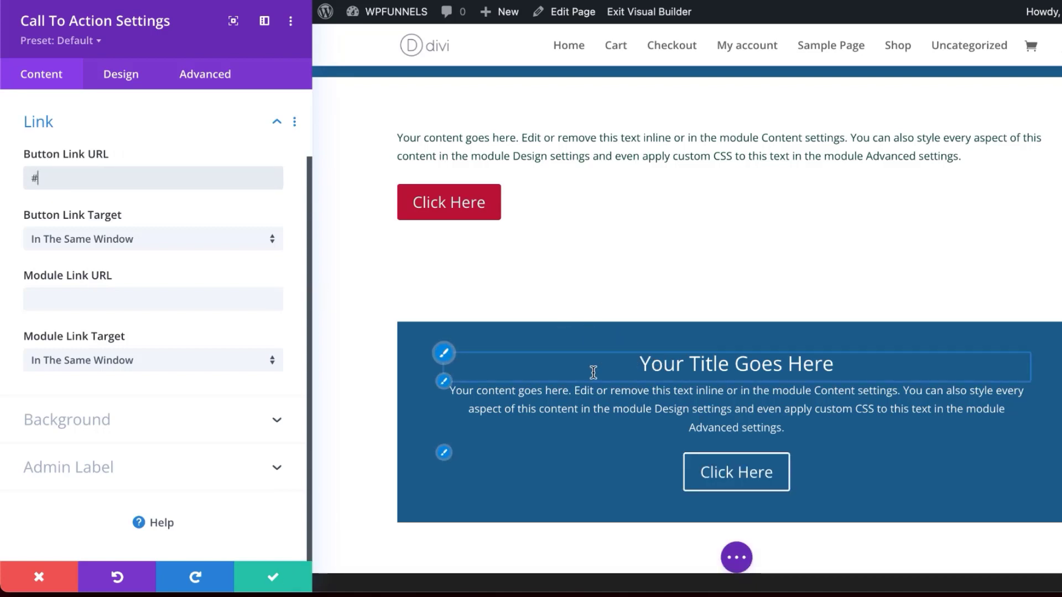
Step: Set the Call To Action module's title text color to the lightest mint global color, #d5fff3
{"action": "left_click", "coordinate": [446, 356]}
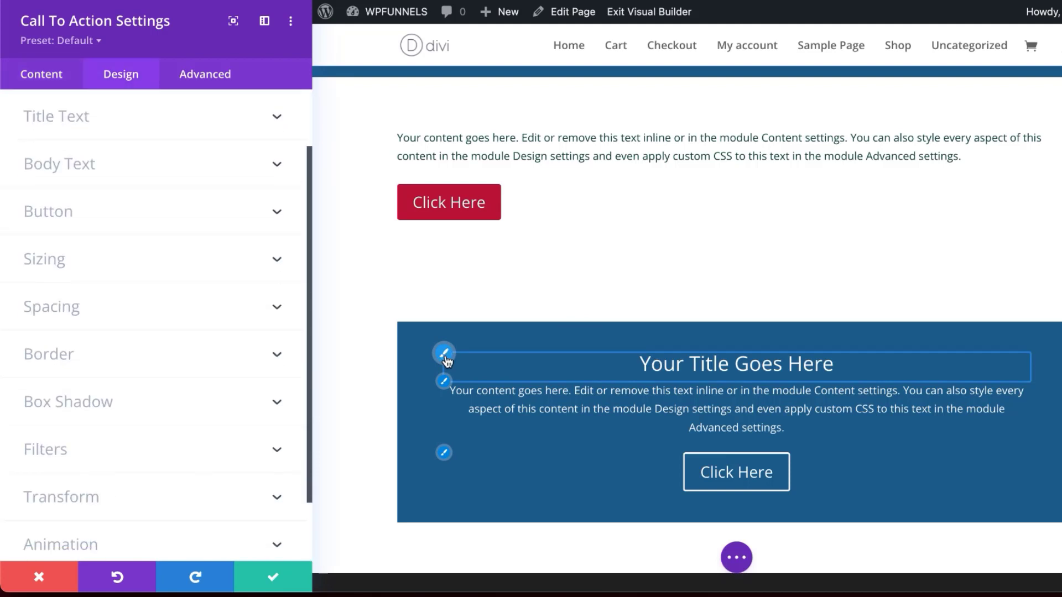
{"action": "left_click", "coordinate": [194, 512]}
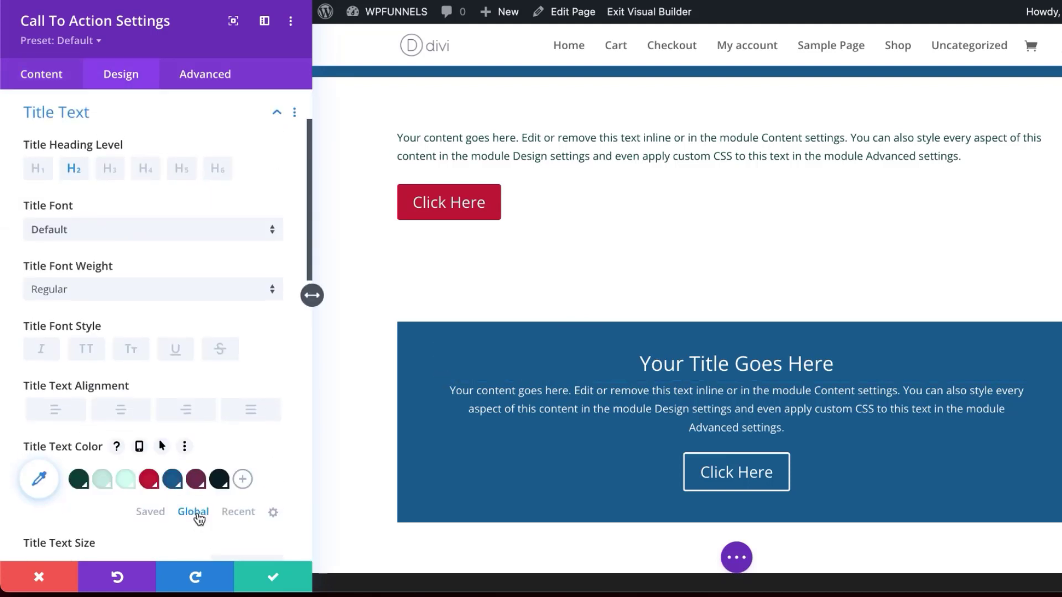
{"action": "left_click", "coordinate": [126, 480]}
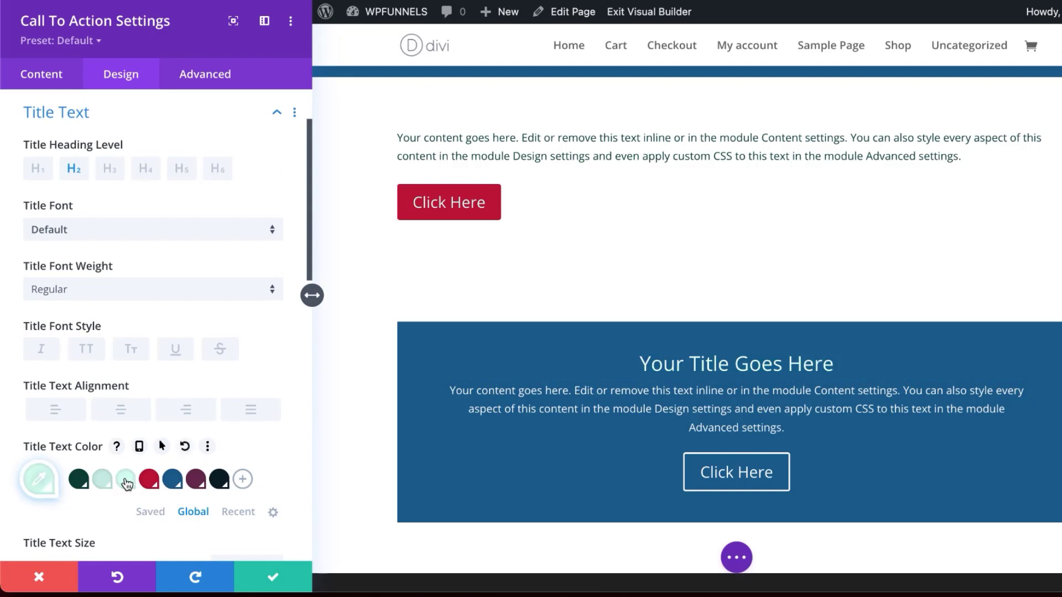
Step: Set the Call To Action module's body text color to the same light mint global color and save the module settings
{"action": "left_click", "coordinate": [443, 386]}
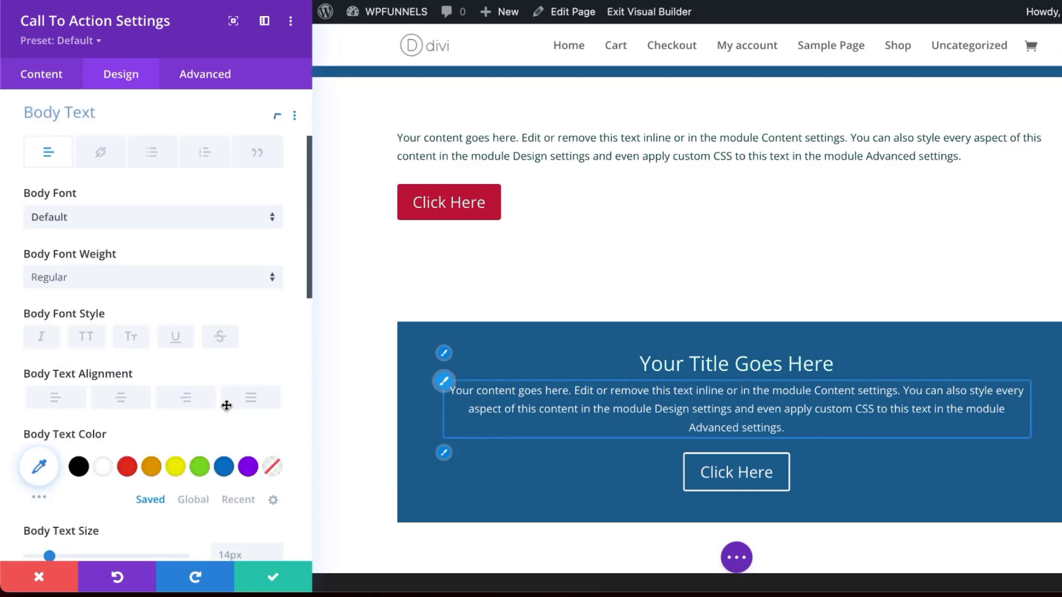
{"action": "left_click", "coordinate": [205, 483]}
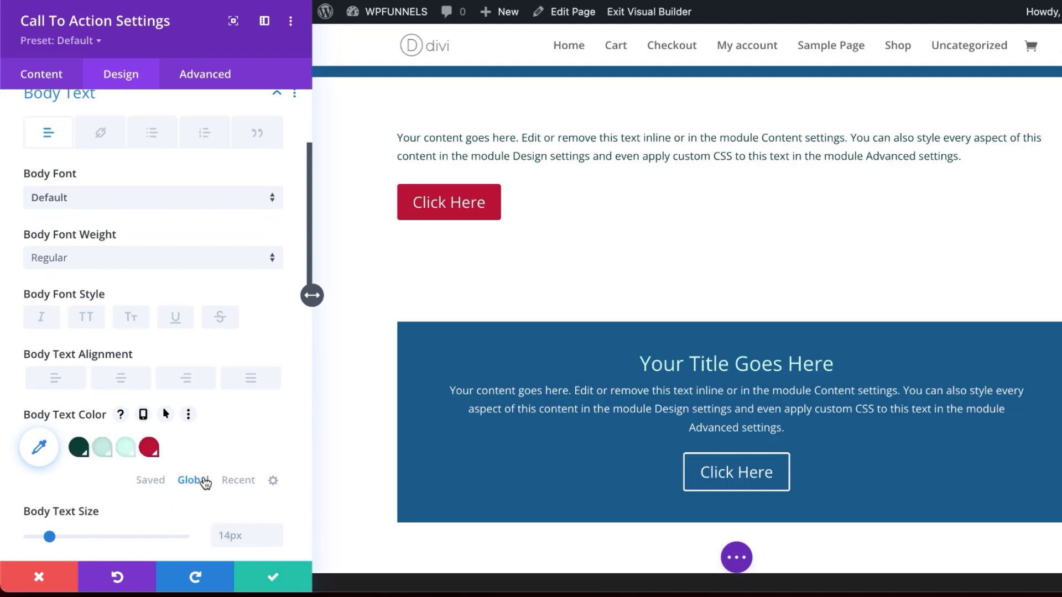
{"action": "left_click", "coordinate": [127, 449]}
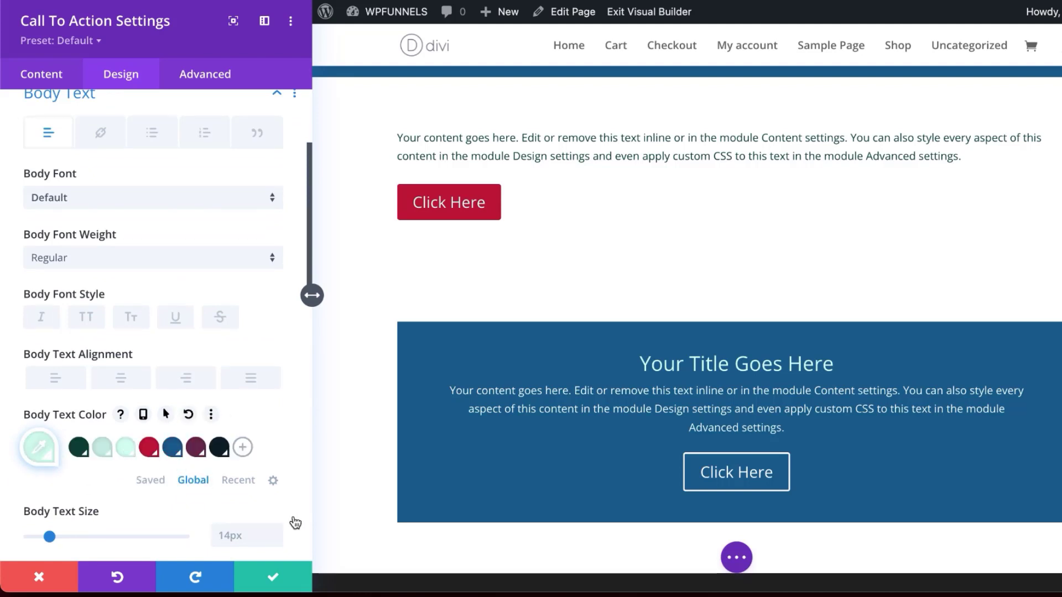
{"action": "scroll", "coordinate": [297, 516], "scroll_direction": "down", "scroll_amount": 1}
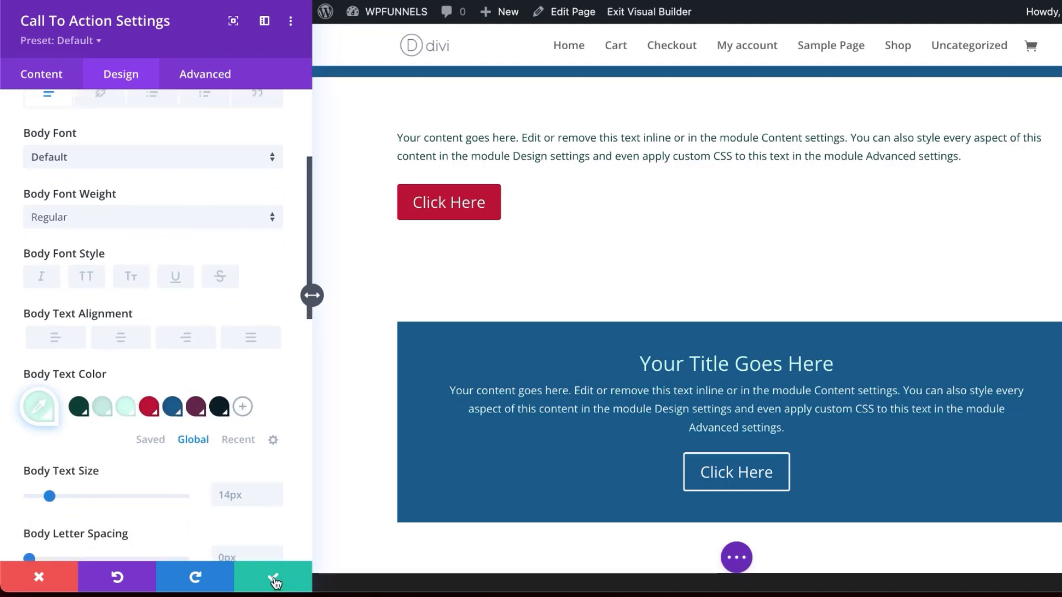
{"action": "left_click", "coordinate": [274, 577]}
Step: In the open Coolors palette, generate new random palettes until one includes Ochre DE7B18, and copy that color's hex code
{"action": "scroll", "coordinate": [691, 316], "scroll_direction": "up", "scroll_amount": 5}
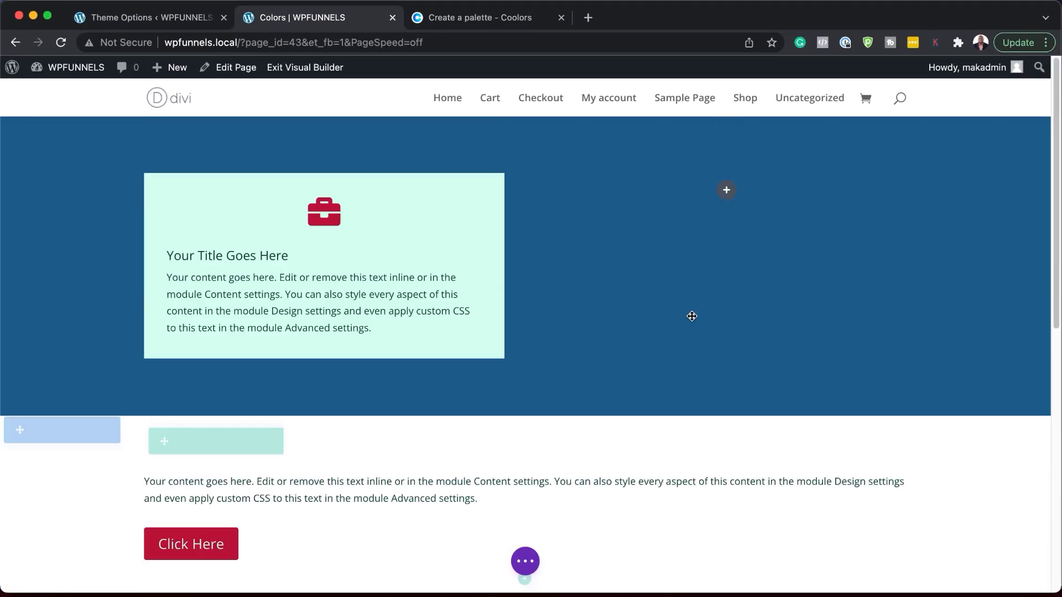
{"action": "scroll", "coordinate": [625, 407], "scroll_direction": "down", "scroll_amount": 5}
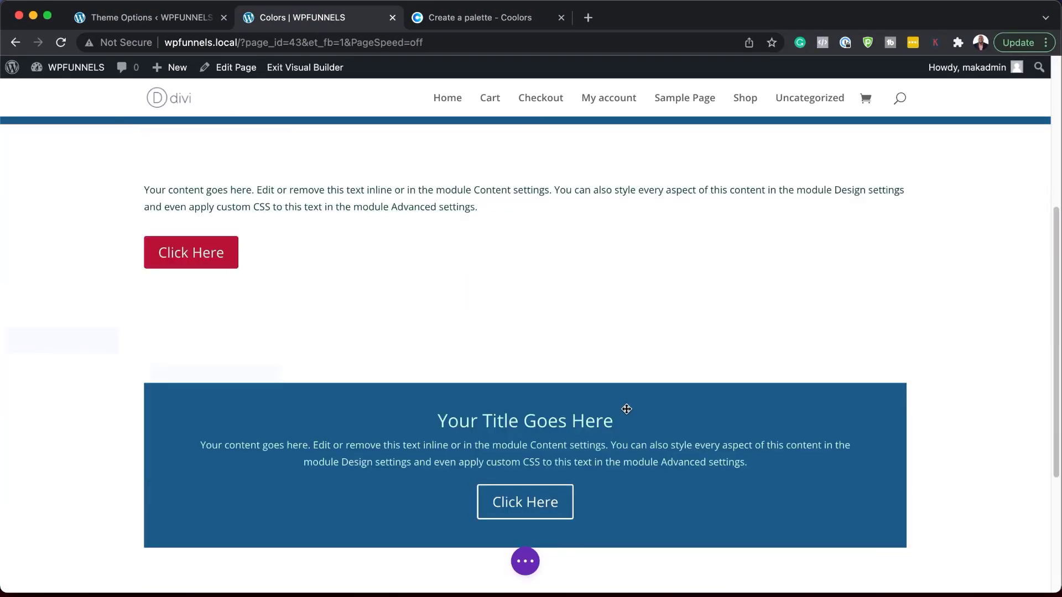
{"action": "scroll", "coordinate": [627, 409], "scroll_direction": "down", "scroll_amount": 1}
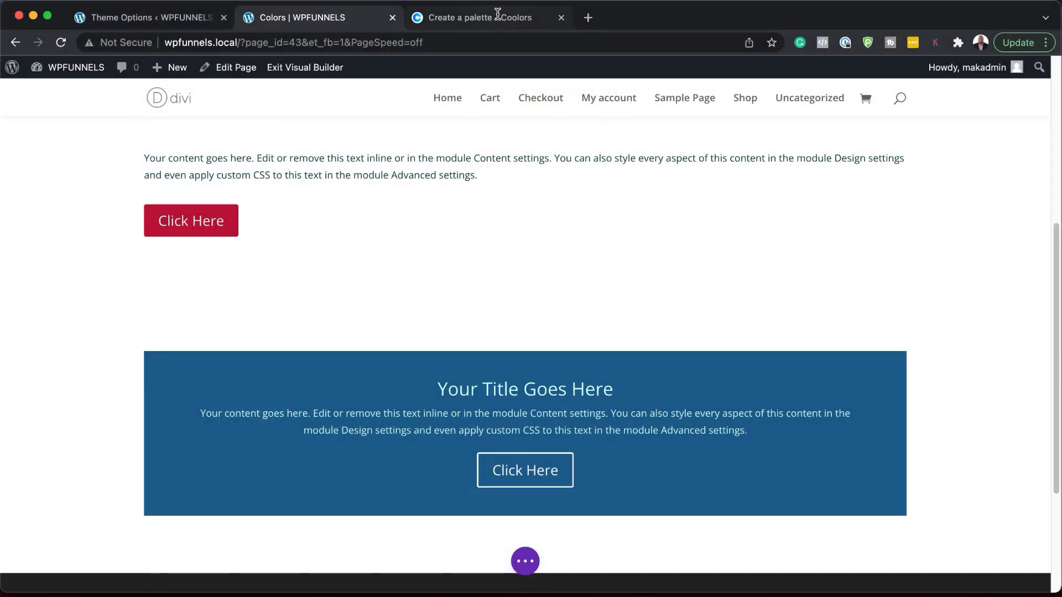
{"action": "left_click", "coordinate": [496, 15]}
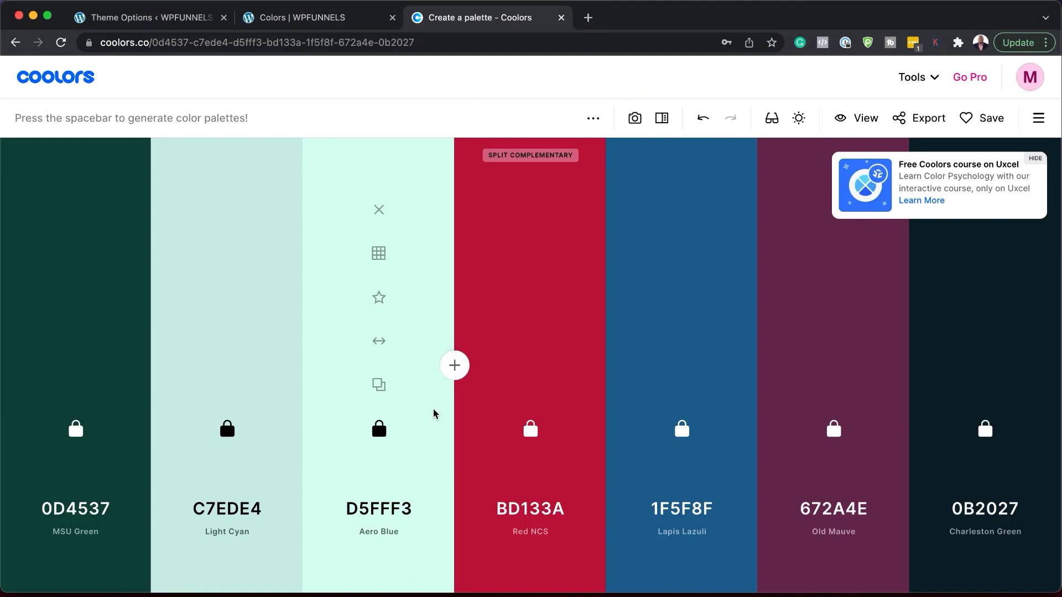
{"action": "key", "text": "space"}
{"action": "key", "text": "space"}
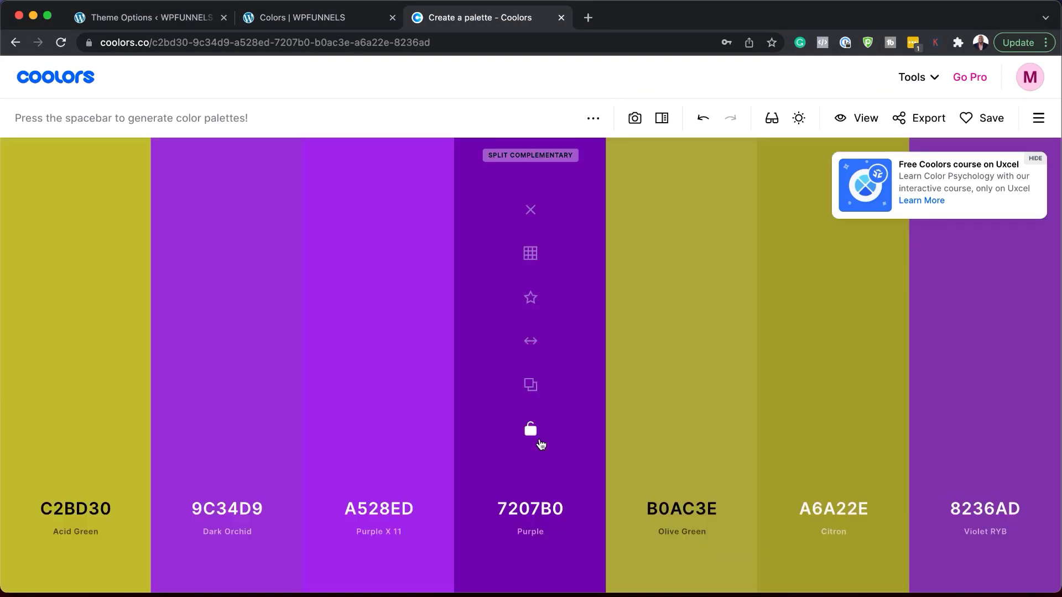
{"action": "key", "text": "space"}
{"action": "key", "text": "space"}
{"action": "key", "text": "space"}
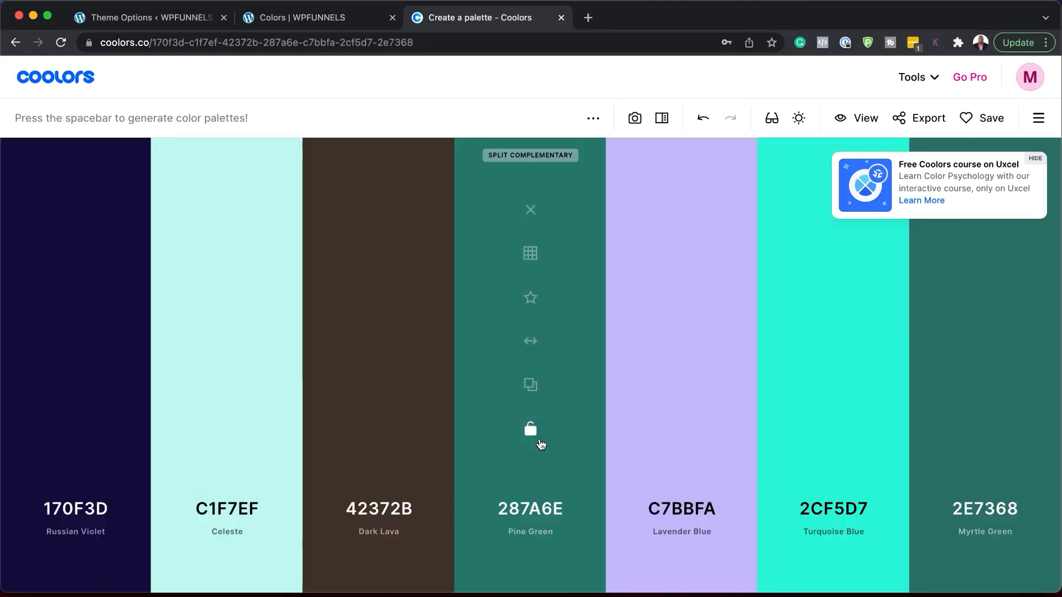
{"action": "key", "text": "space"}
{"action": "key", "text": "space"}
{"action": "key", "text": "space"}
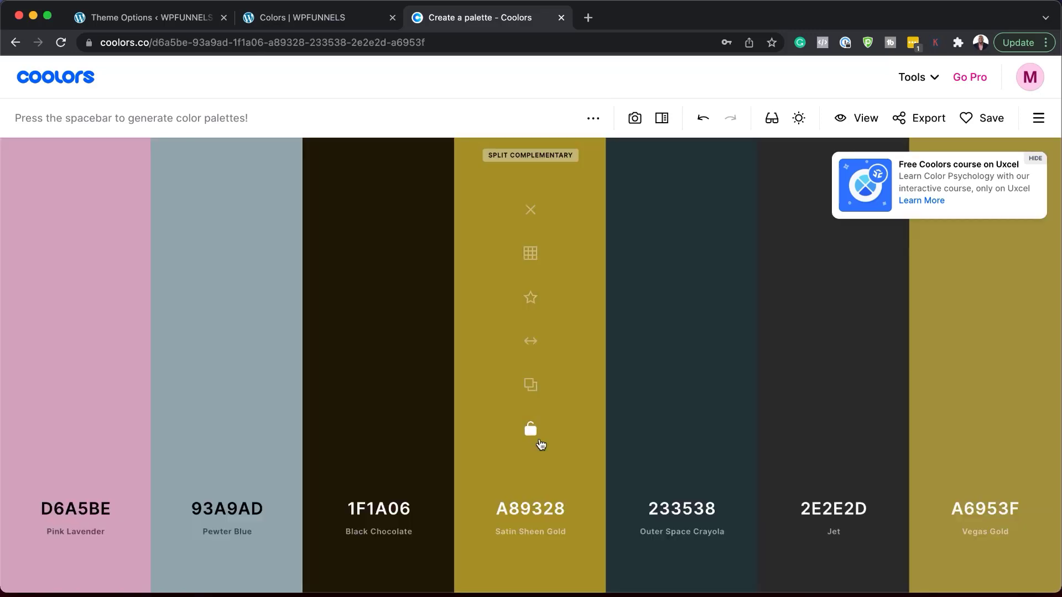
{"action": "key", "text": "space"}
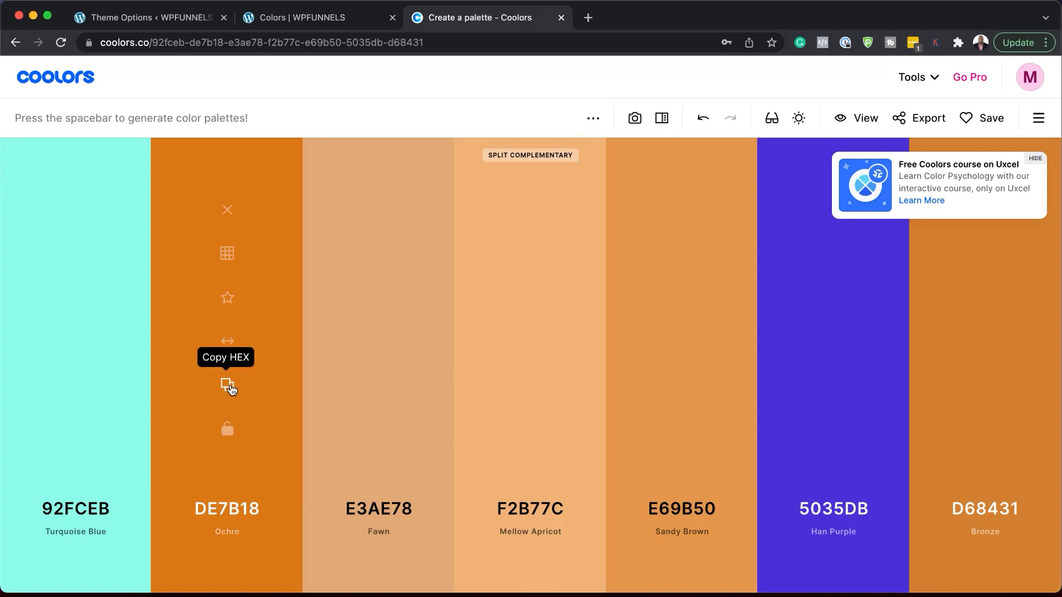
{"action": "left_click", "coordinate": [230, 390]}
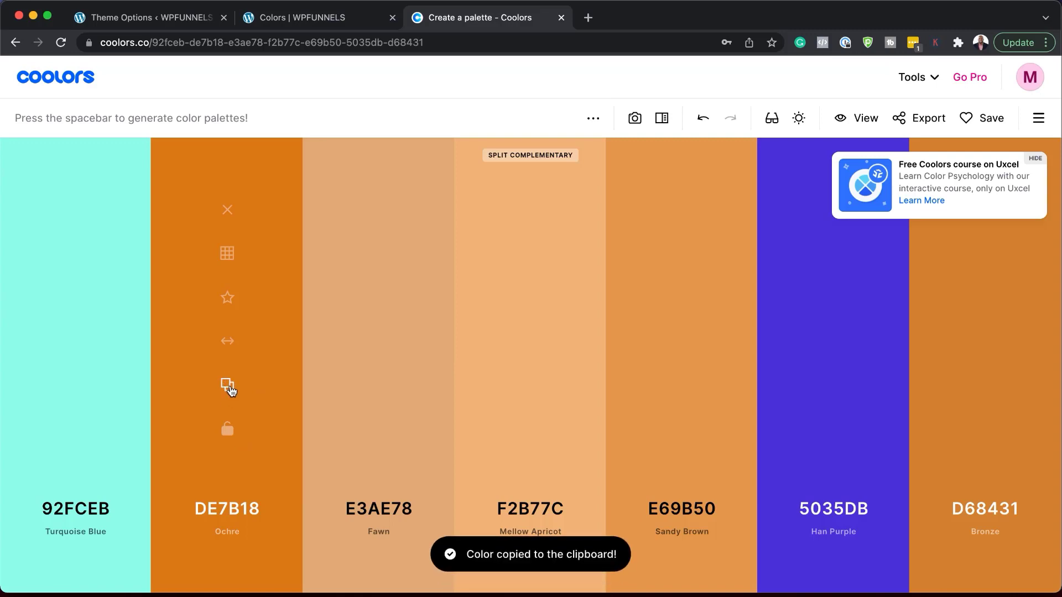
Step: Return to the Divi Colors page and open the Button module's button styling options
{"action": "left_click", "coordinate": [333, 18]}
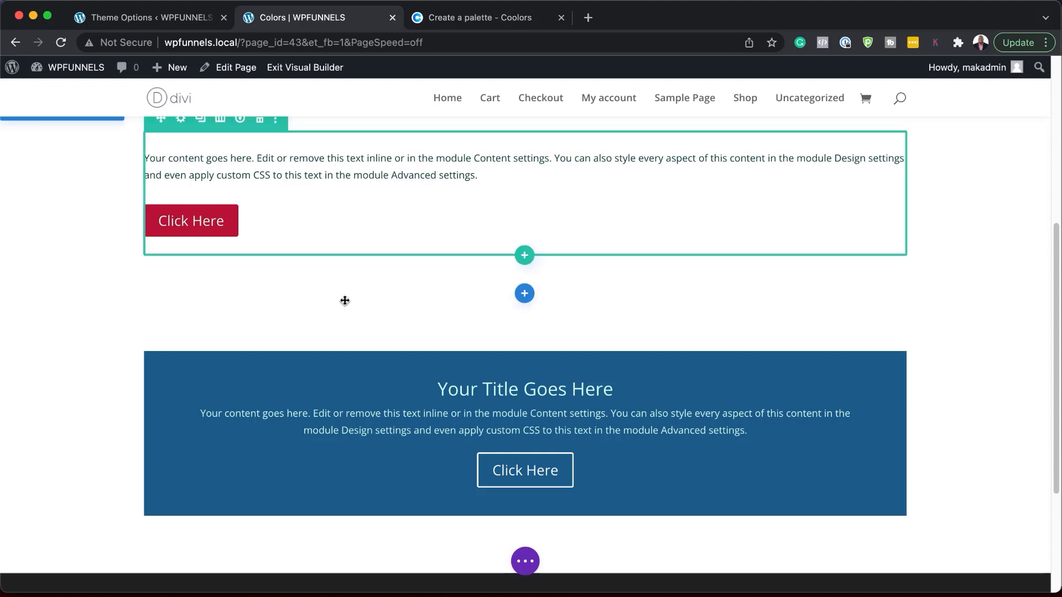
{"action": "scroll", "coordinate": [462, 317], "scroll_direction": "up", "scroll_amount": 5}
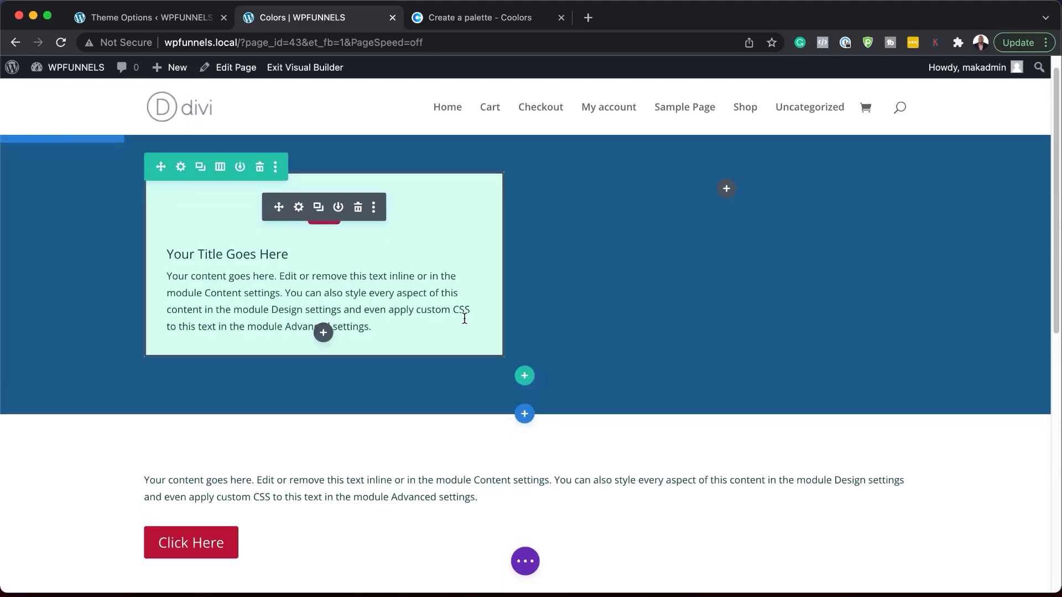
{"action": "scroll", "coordinate": [464, 320], "scroll_direction": "down", "scroll_amount": 2}
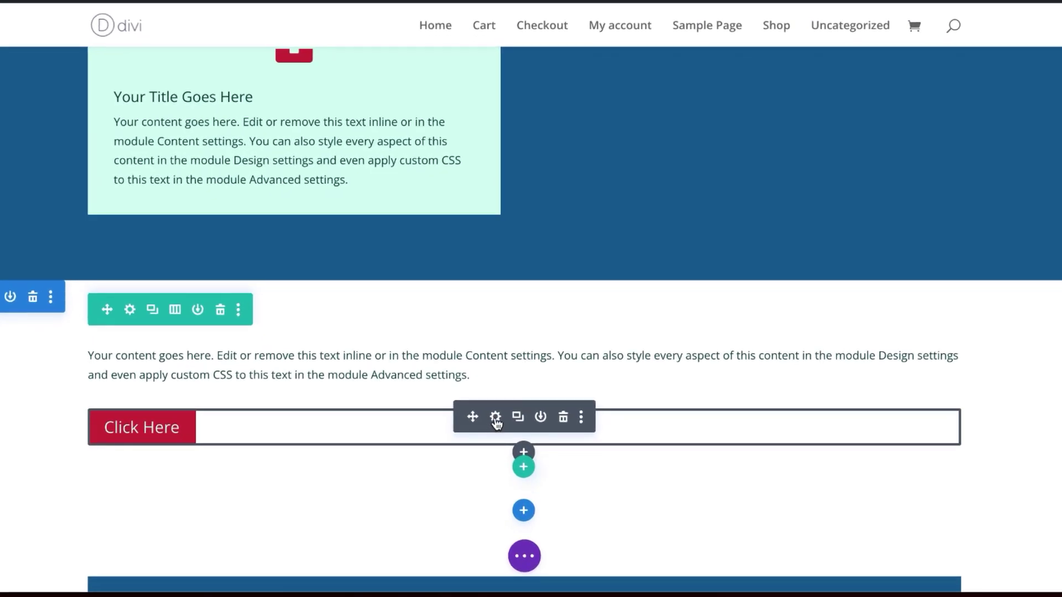
{"action": "left_click", "coordinate": [495, 417]}
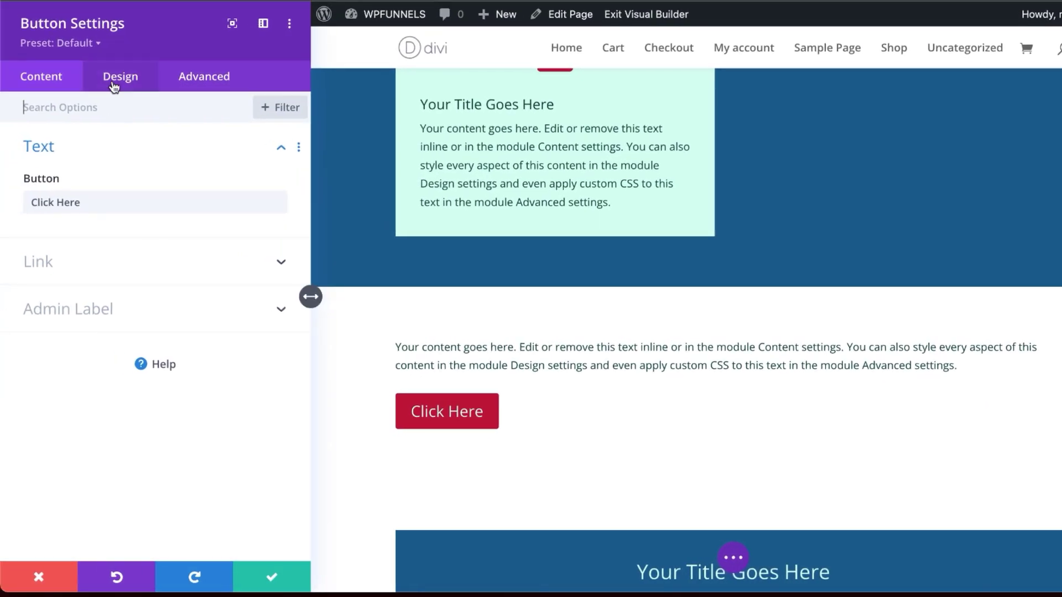
{"action": "left_click", "coordinate": [114, 83]}
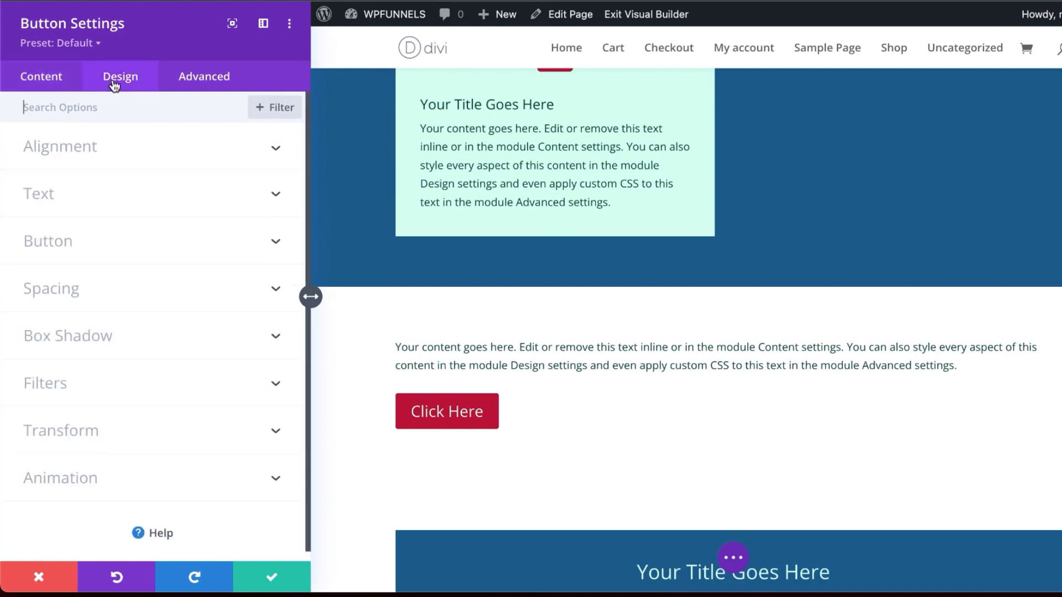
{"action": "left_click", "coordinate": [67, 247]}
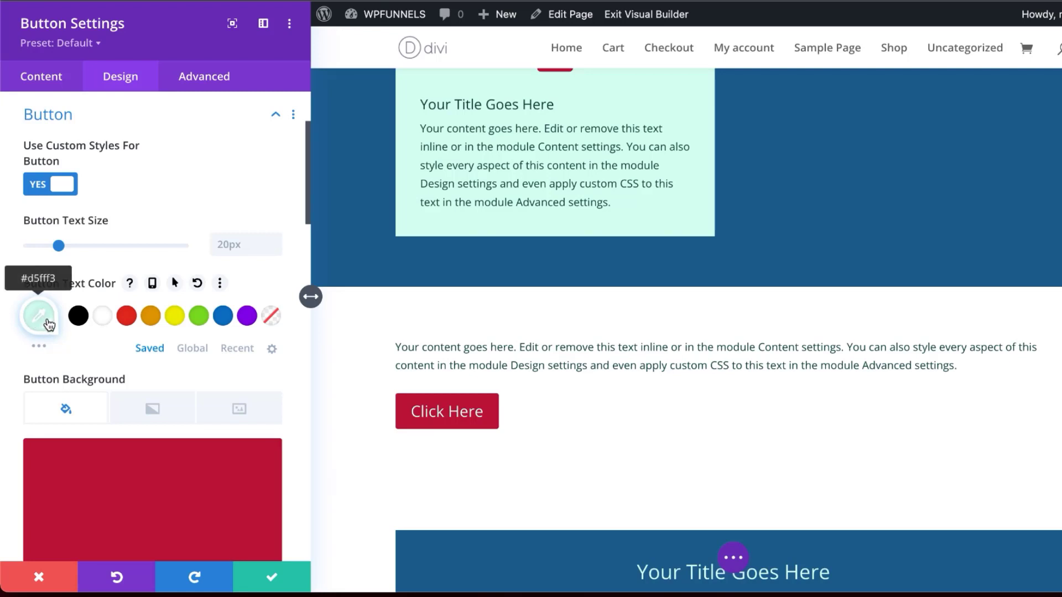
Step: Change the red global color used for the button background to #de7b18, accept the site-wide update, and save the module
{"action": "scroll", "coordinate": [202, 396], "scroll_direction": "down", "scroll_amount": 3}
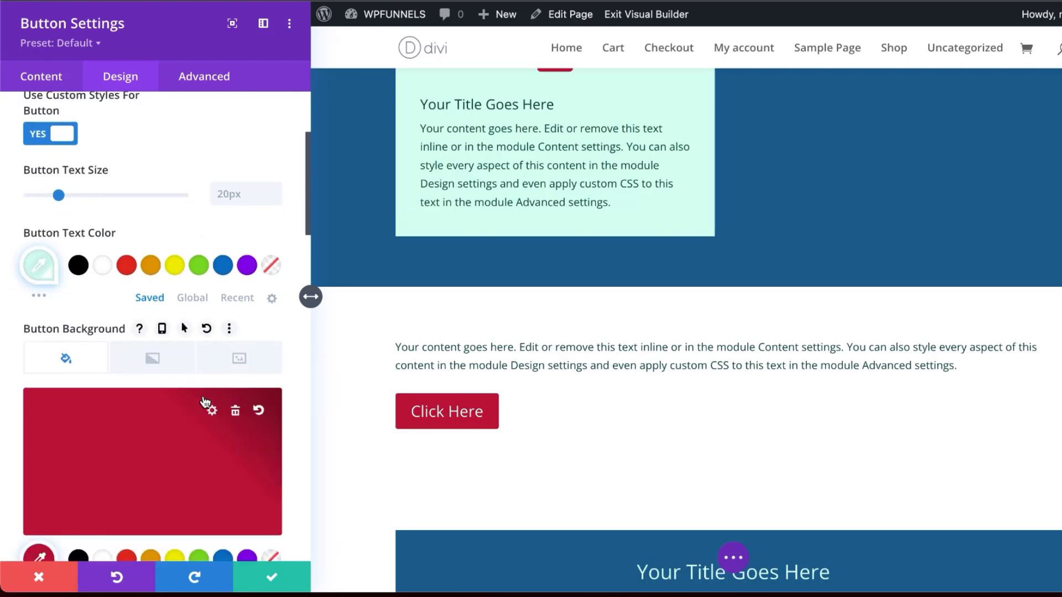
{"action": "scroll", "coordinate": [205, 402], "scroll_direction": "down", "scroll_amount": 3}
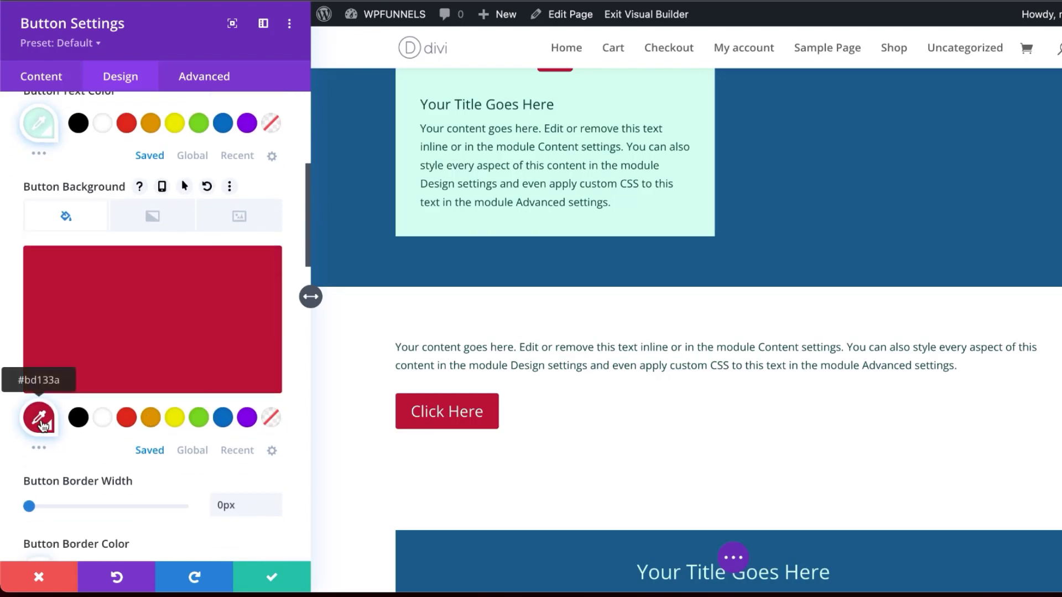
{"action": "left_click", "coordinate": [40, 422]}
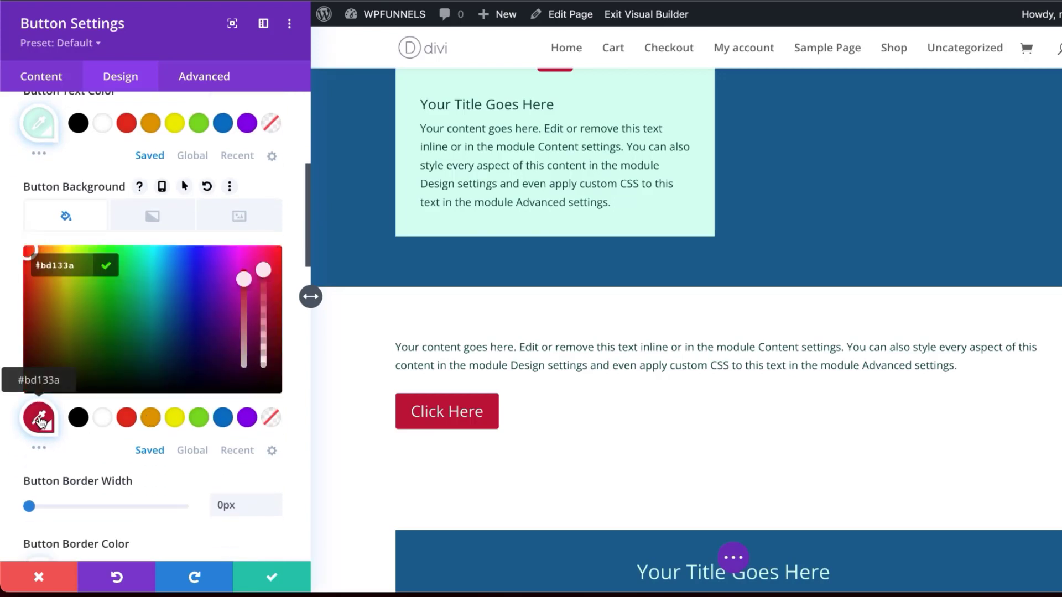
{"action": "left_click", "coordinate": [82, 268]}
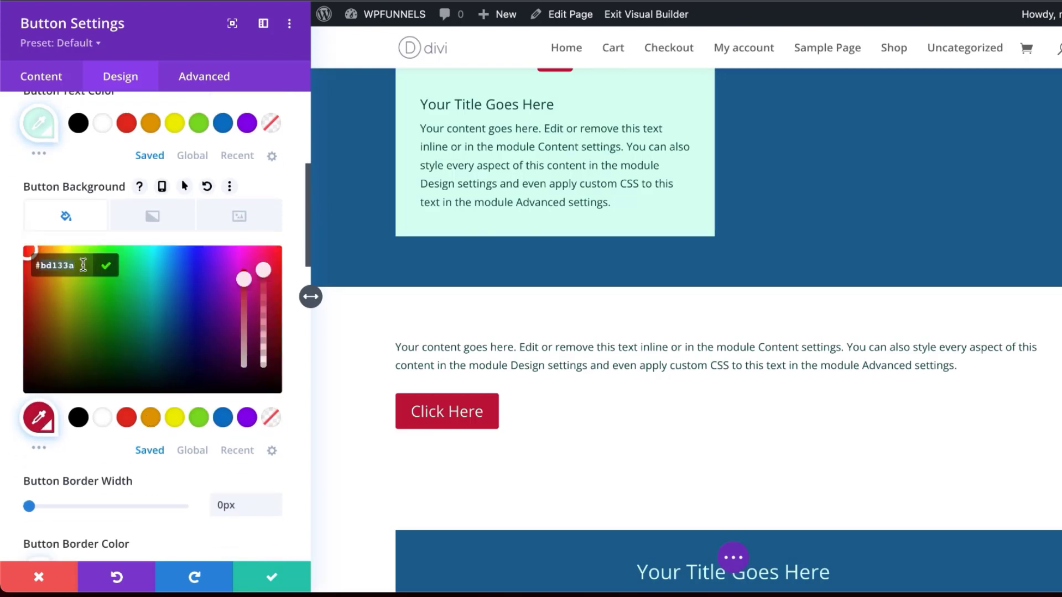
{"action": "left_click", "coordinate": [105, 266]}
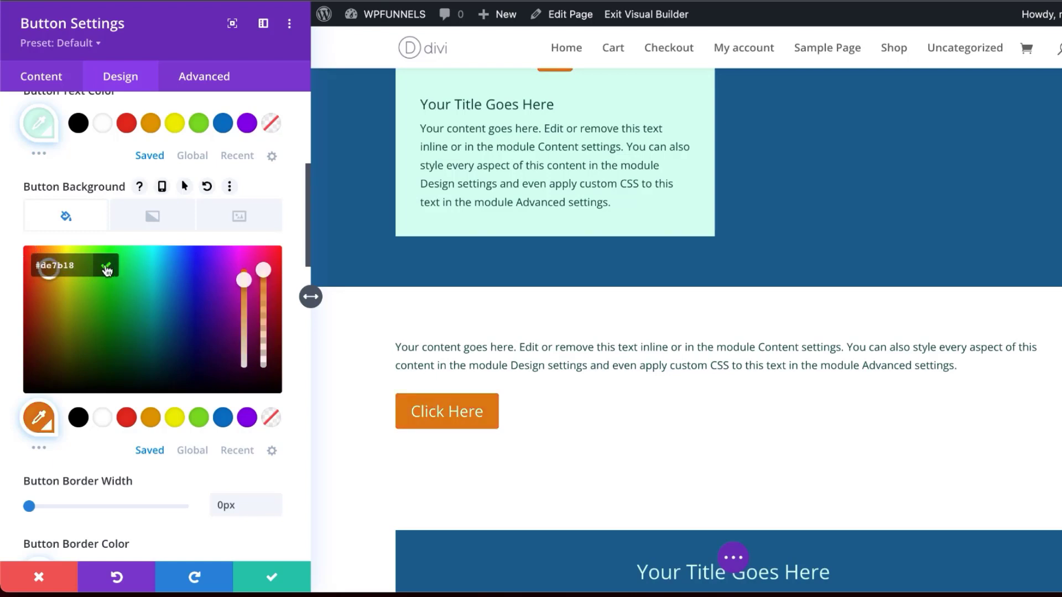
{"action": "left_click", "coordinate": [105, 265]}
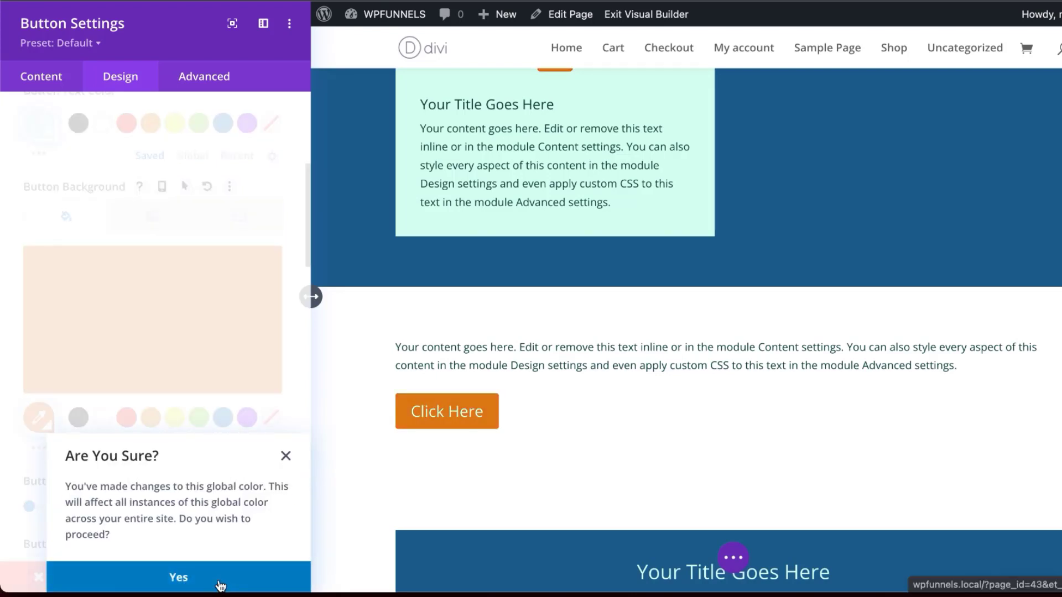
{"action": "left_click", "coordinate": [218, 580]}
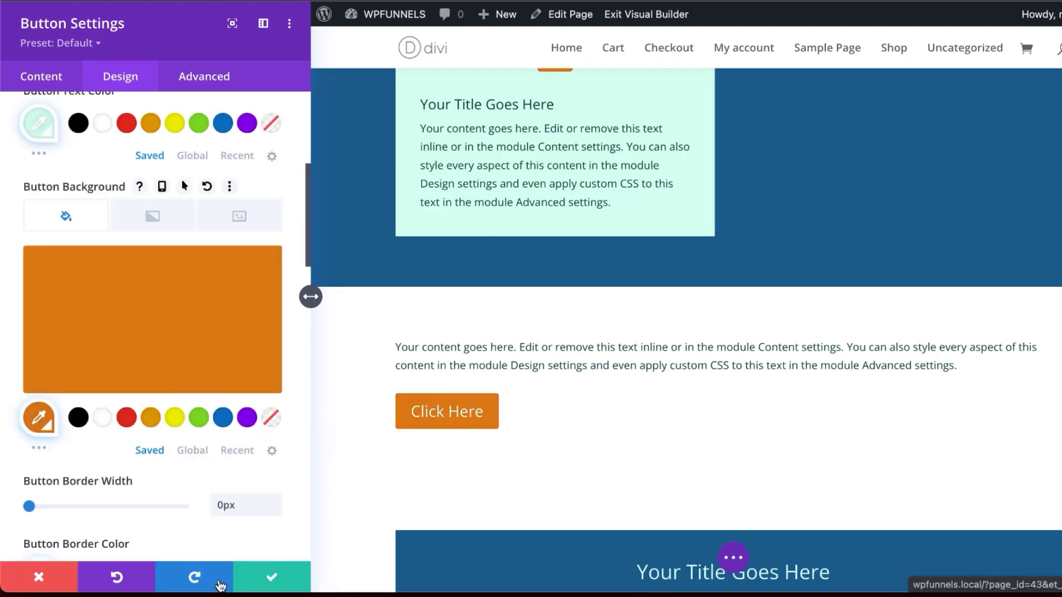
{"action": "left_click", "coordinate": [270, 577]}
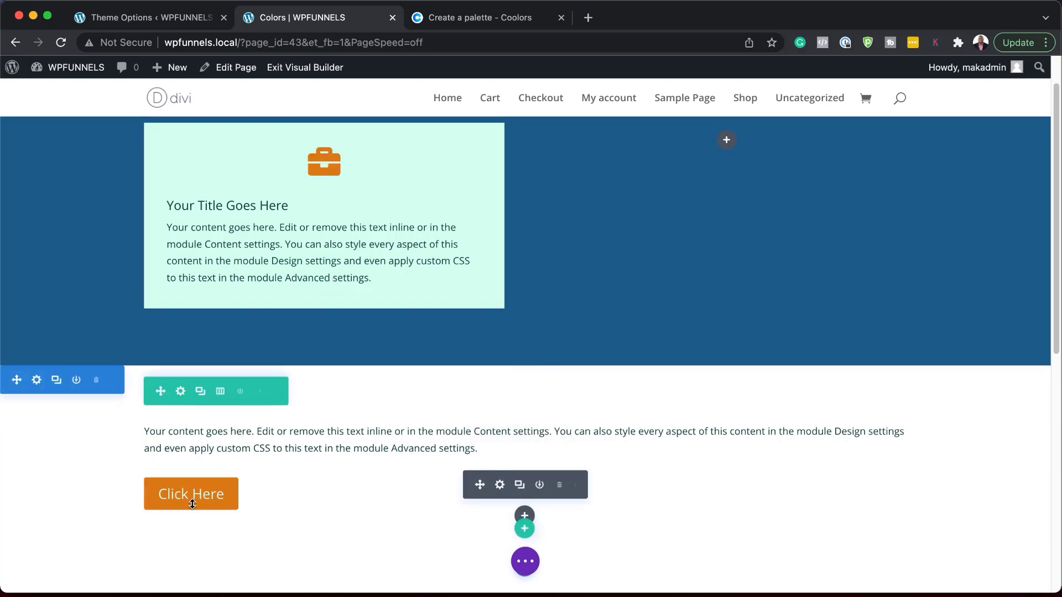
Step: Copy the Han Purple hex code 5035DB from the Coolors palette and return to the Divi Colors page
{"action": "scroll", "coordinate": [490, 494], "scroll_direction": "down", "scroll_amount": 2}
{"action": "scroll", "coordinate": [491, 494], "scroll_direction": "down", "scroll_amount": 5}
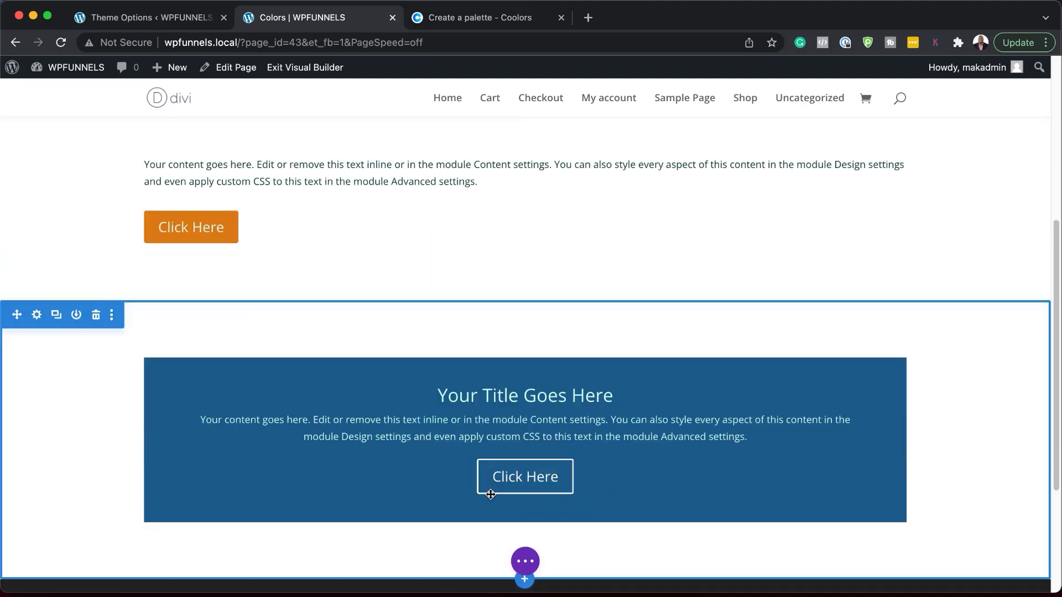
{"action": "scroll", "coordinate": [356, 461], "scroll_direction": "up", "scroll_amount": 8}
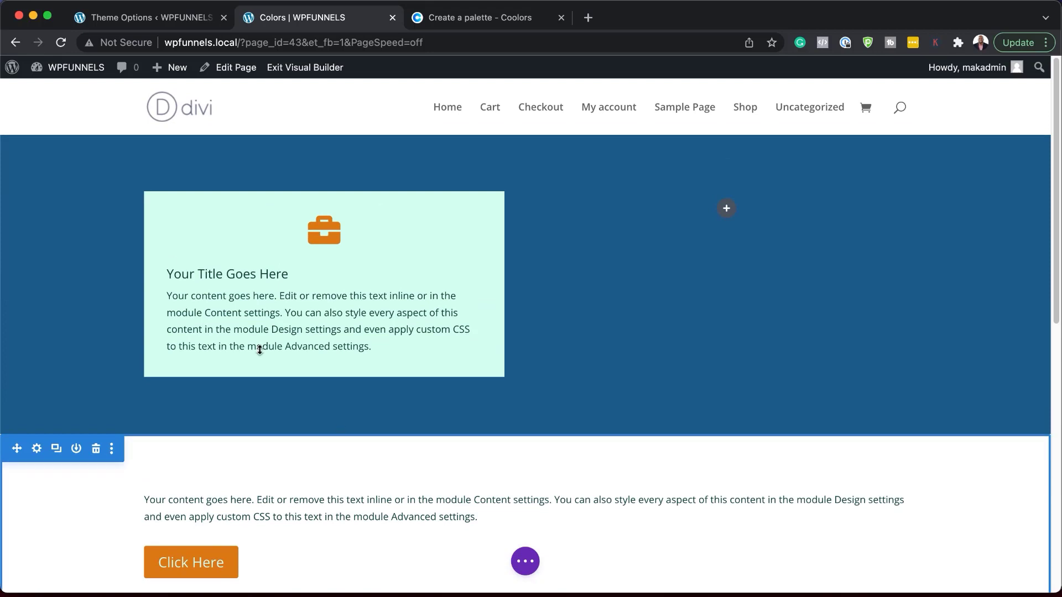
{"action": "left_click", "coordinate": [474, 17]}
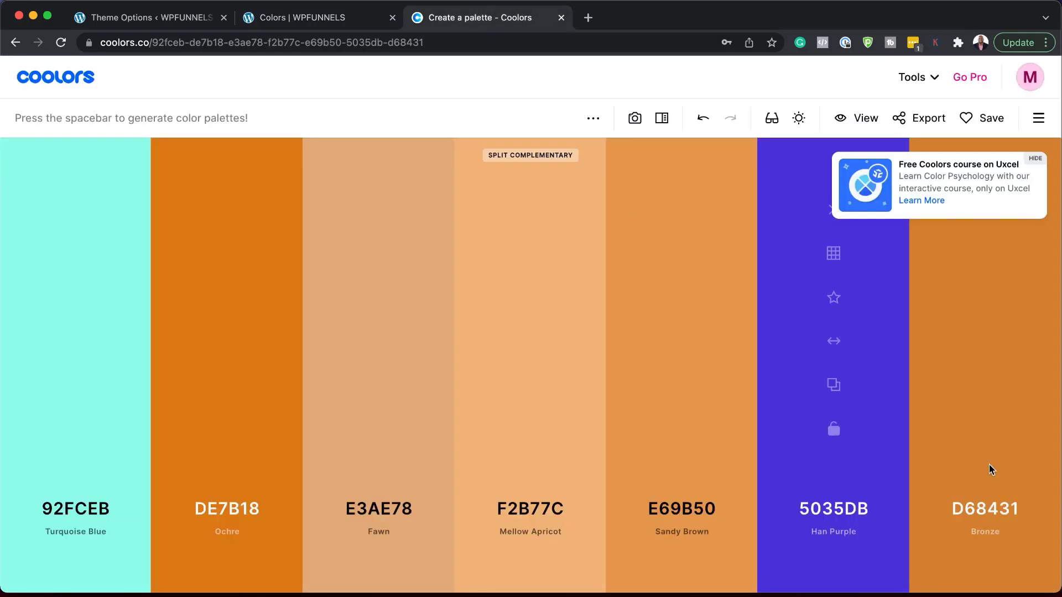
{"action": "left_click", "coordinate": [834, 389]}
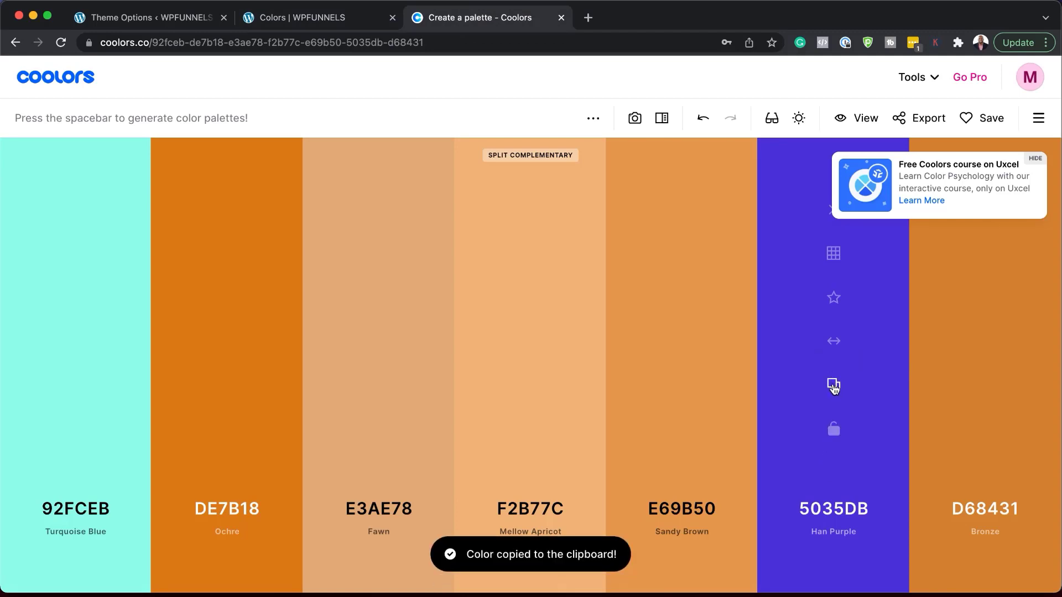
{"action": "left_click", "coordinate": [274, 21]}
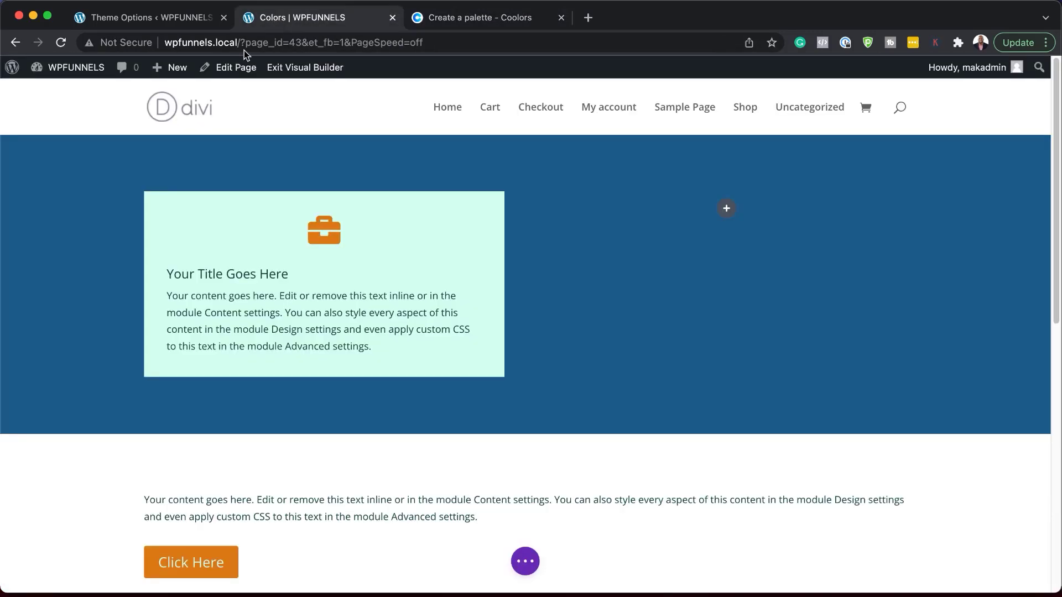
Step: Change the blue global color used for the top section's background to #5035db, accept the site-wide update, and save the section settings
{"action": "mouse_move", "coordinate": [78, 234]}
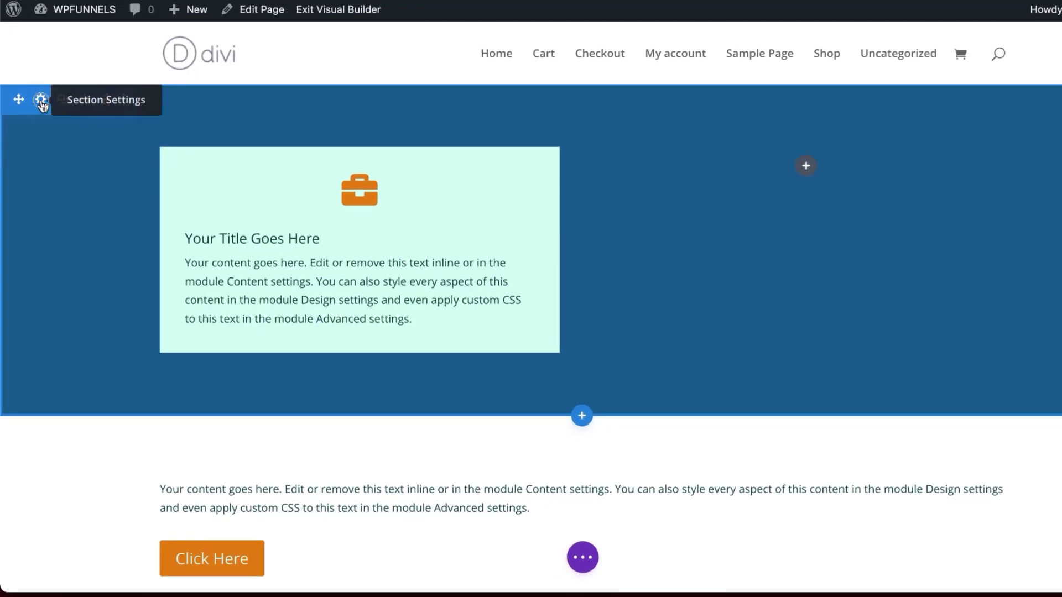
{"action": "left_click", "coordinate": [40, 122]}
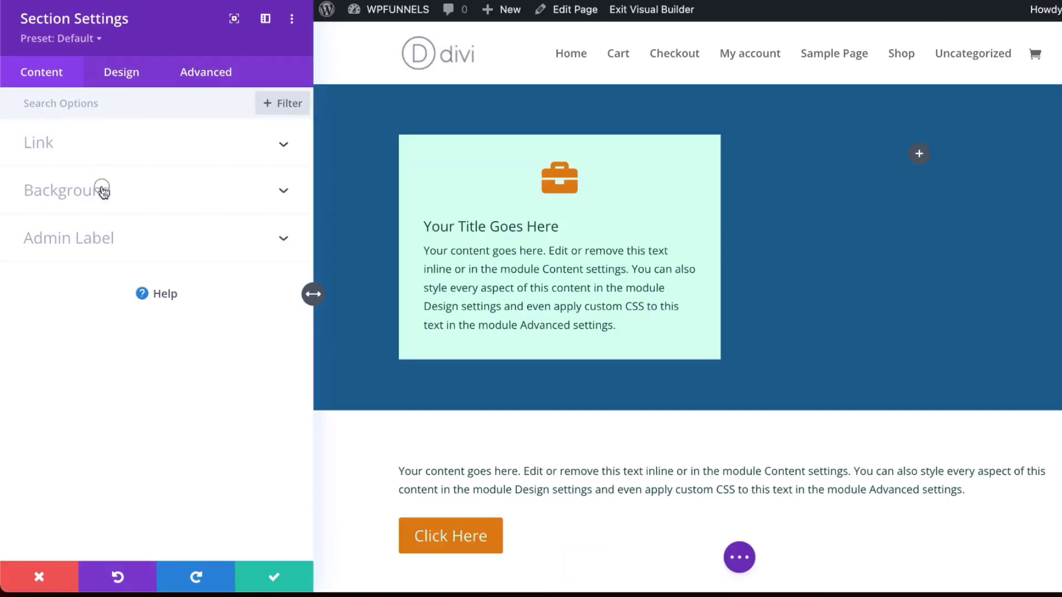
{"action": "left_click", "coordinate": [103, 190]}
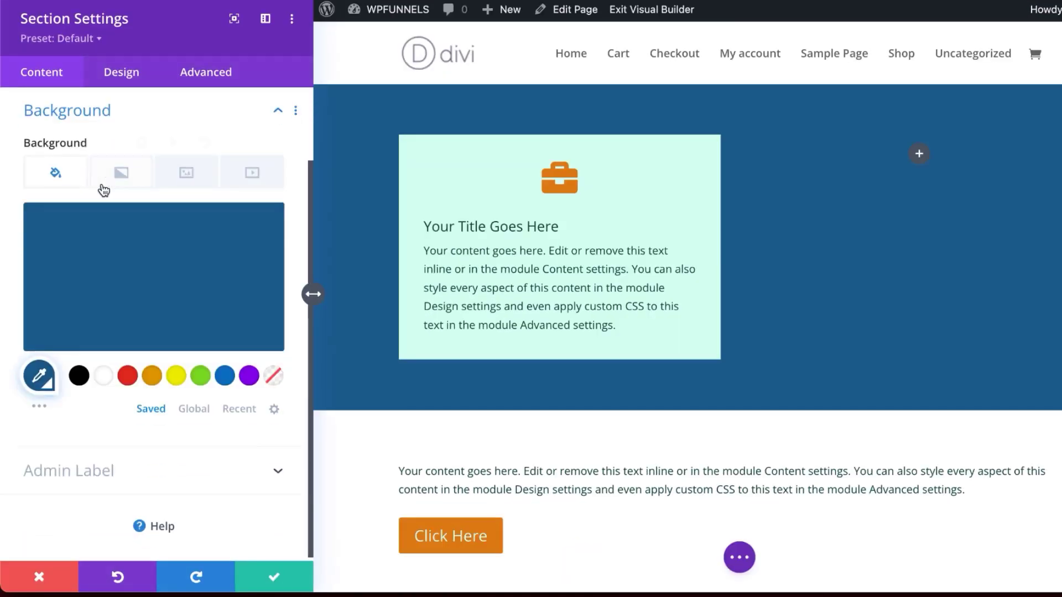
{"action": "left_click", "coordinate": [41, 380]}
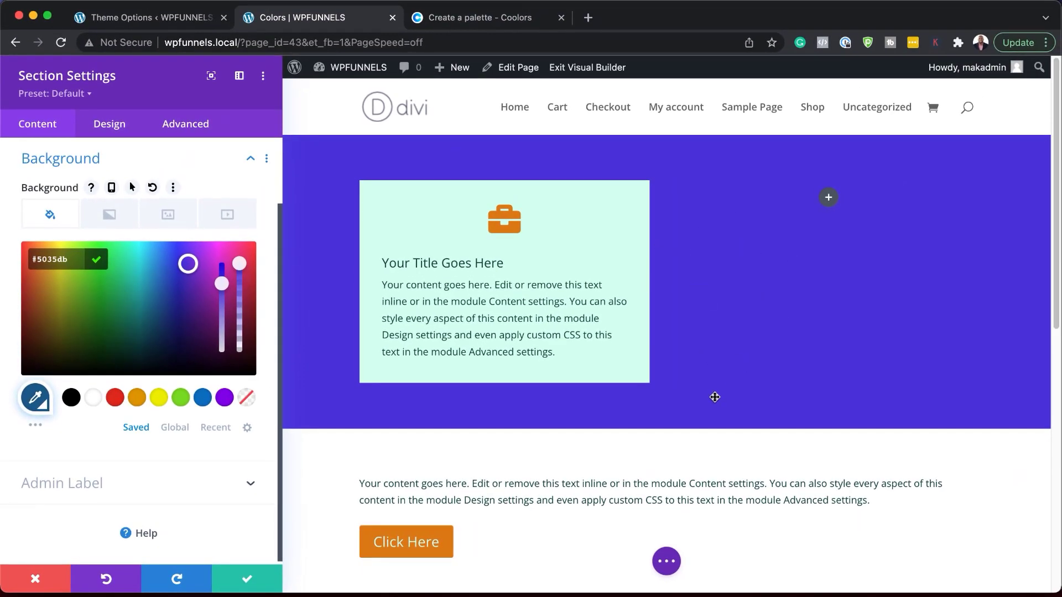
{"action": "scroll", "coordinate": [714, 397], "scroll_direction": "down", "scroll_amount": 10}
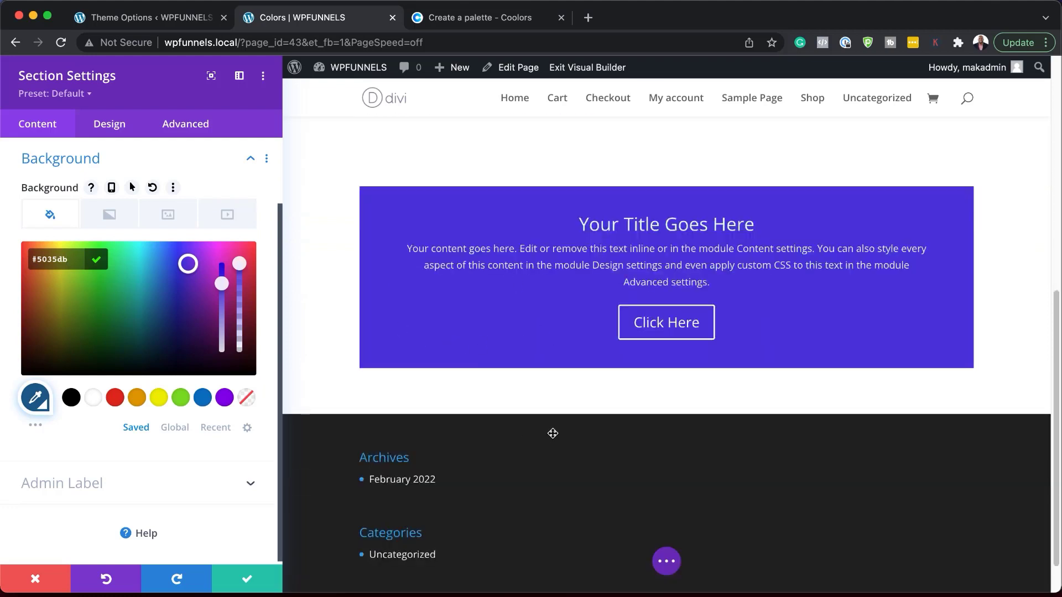
{"action": "scroll", "coordinate": [553, 434], "scroll_direction": "up", "scroll_amount": 5}
{"action": "left_click", "coordinate": [249, 581]}
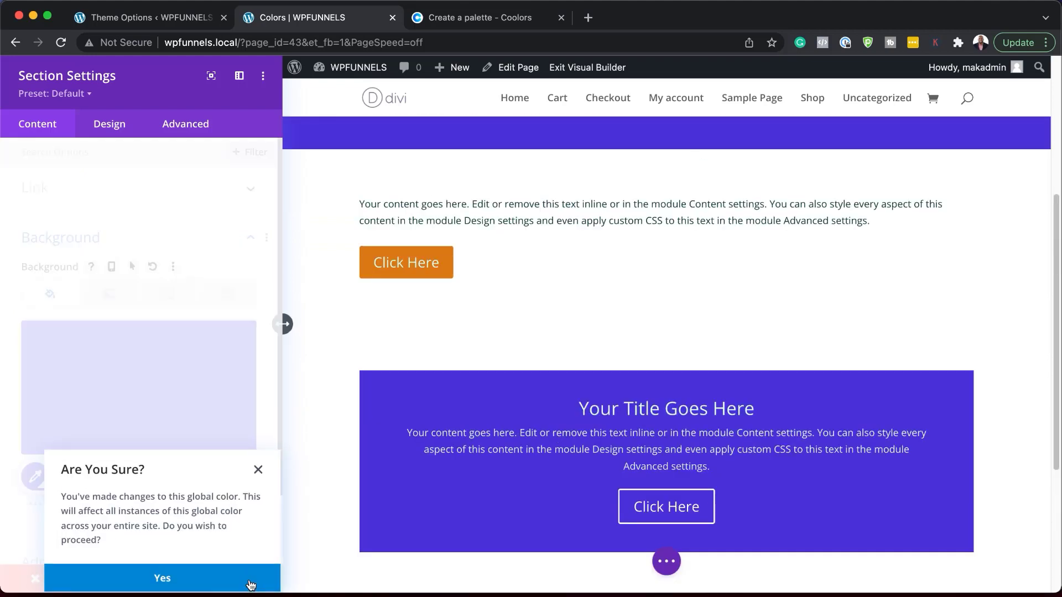
{"action": "left_click", "coordinate": [250, 582]}
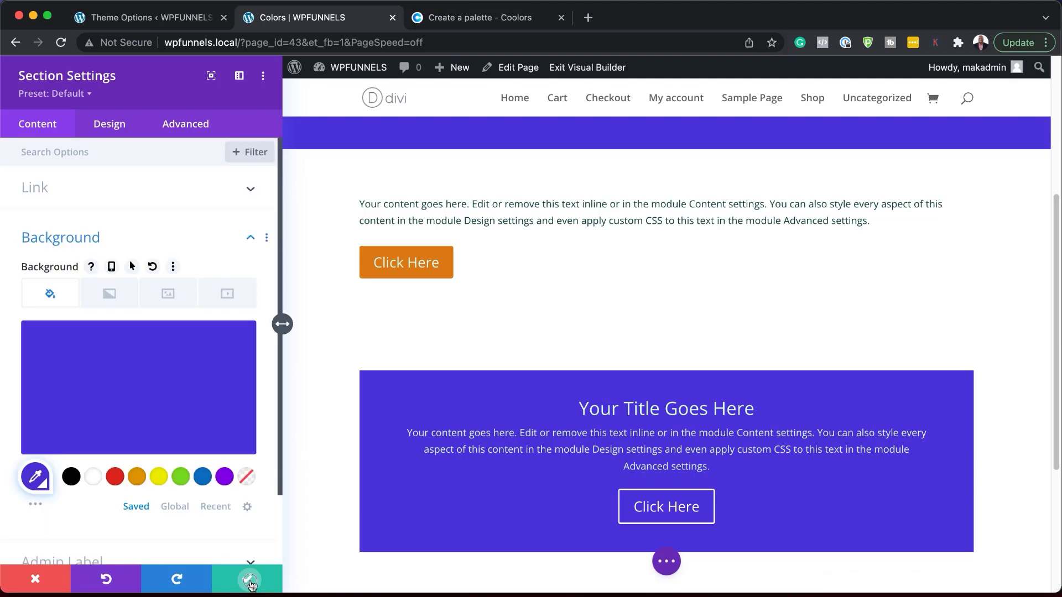
{"action": "left_click", "coordinate": [250, 582]}
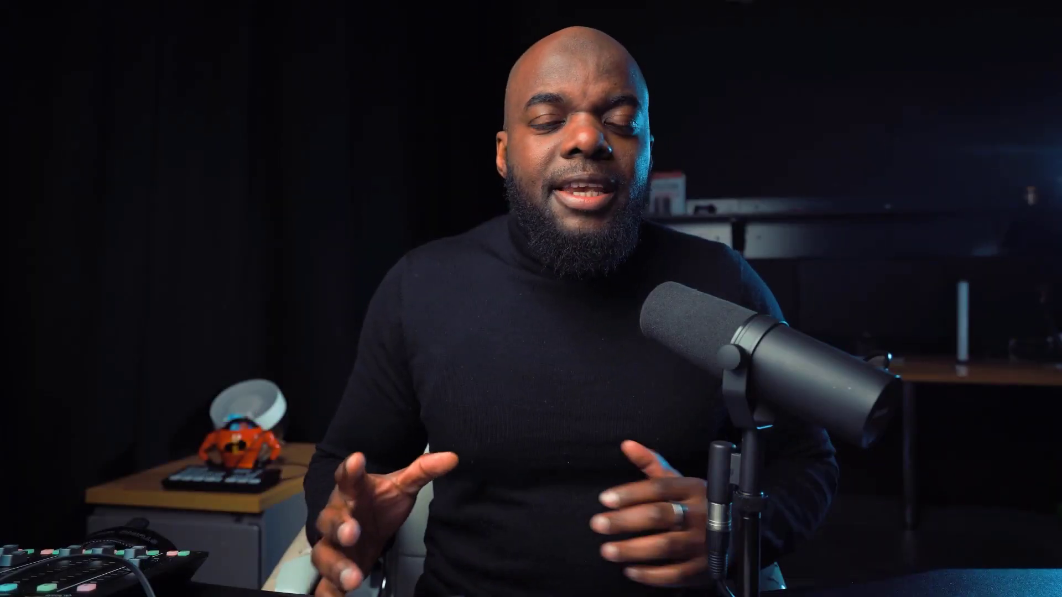